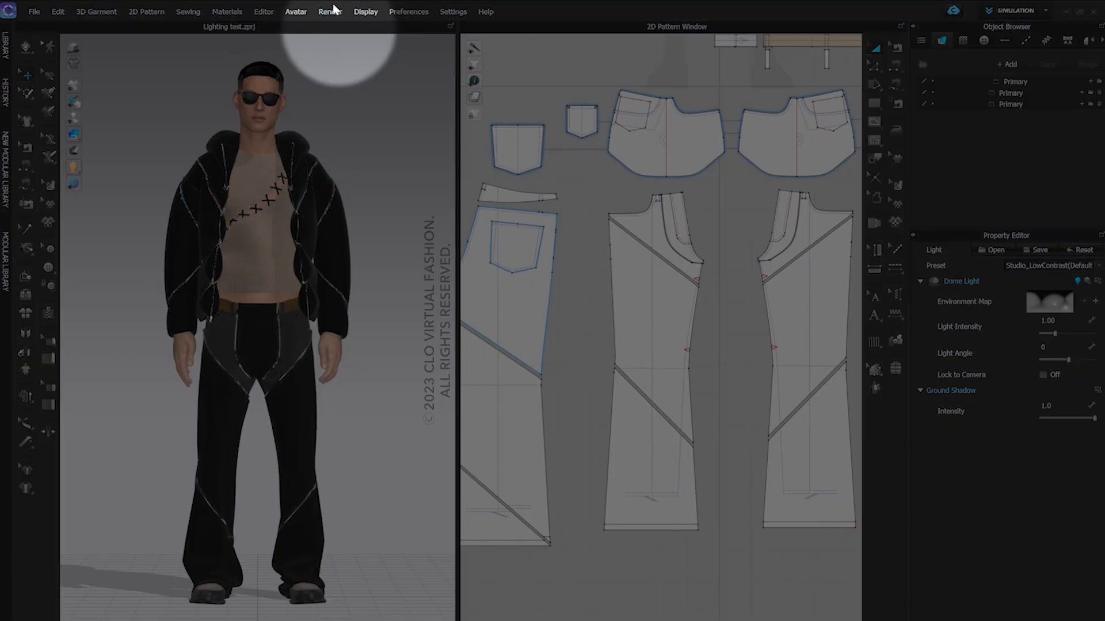
Open the Render window and start the interactive render of the avatar
{"action": "left_click", "coordinate": [330, 12]}
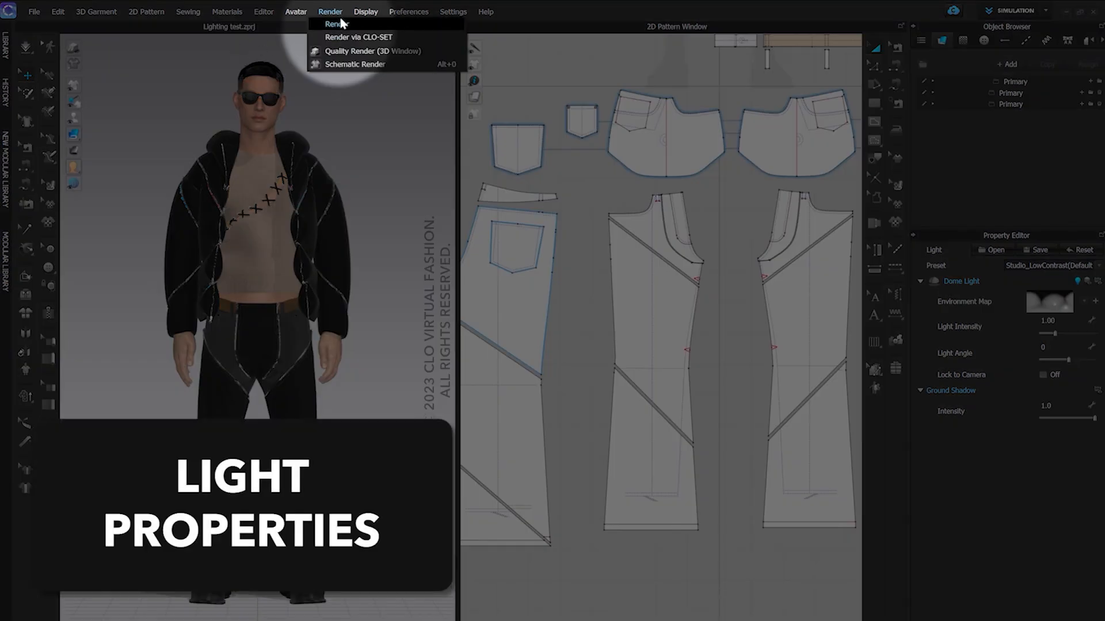
{"action": "left_click", "coordinate": [335, 23]}
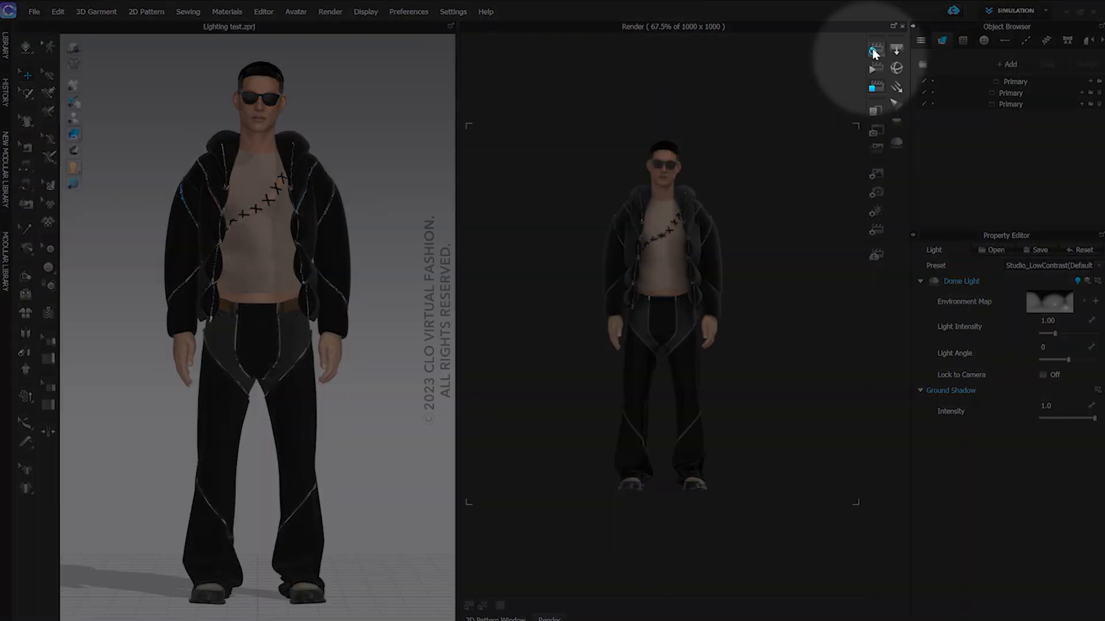
{"action": "left_click", "coordinate": [874, 51]}
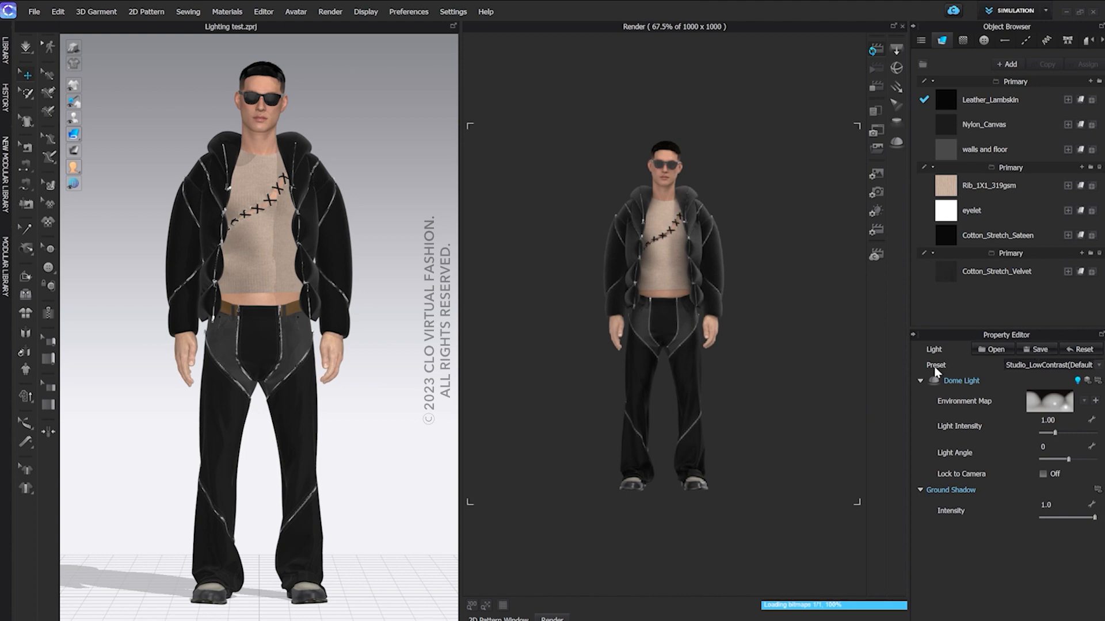
Try the Lime Light preset on the scene and reset the lighting to its default
{"action": "left_click", "coordinate": [1099, 366]}
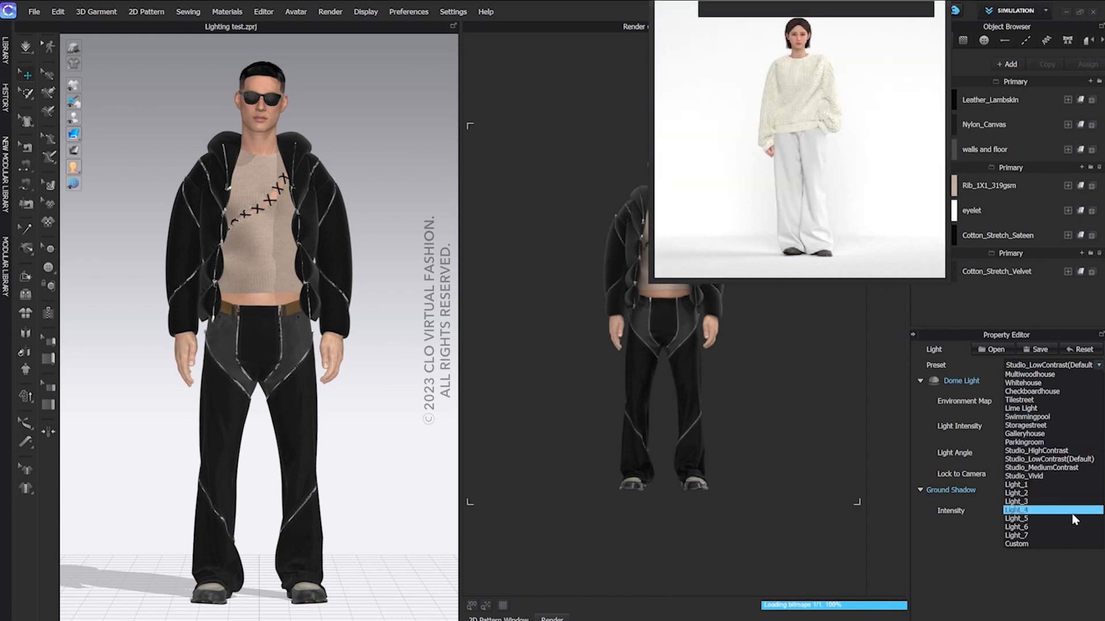
{"action": "left_click", "coordinate": [1053, 408]}
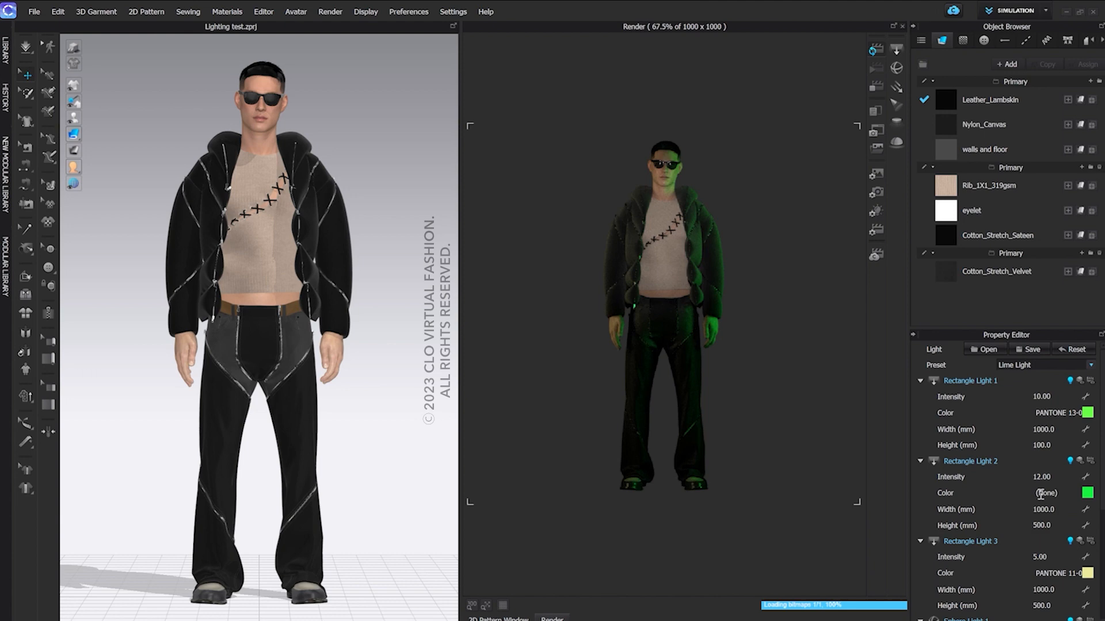
{"action": "left_click", "coordinate": [1074, 351]}
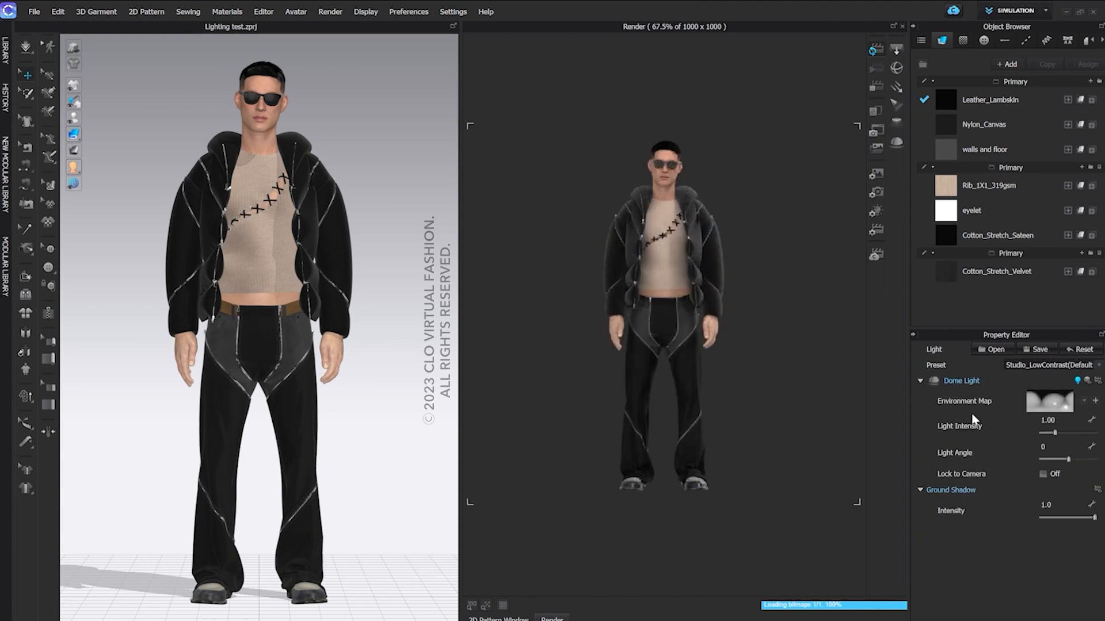
Toggle the dome light's illumination, its 3D display and its render visibility to compare their effects
{"action": "left_click", "coordinate": [1079, 382]}
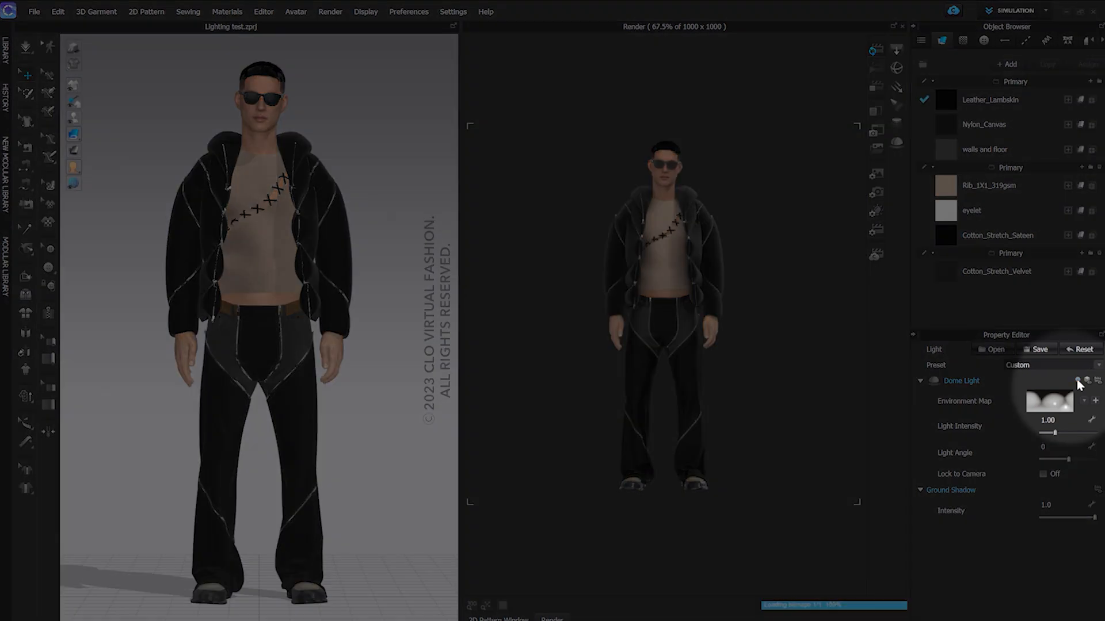
{"action": "left_click", "coordinate": [1077, 381]}
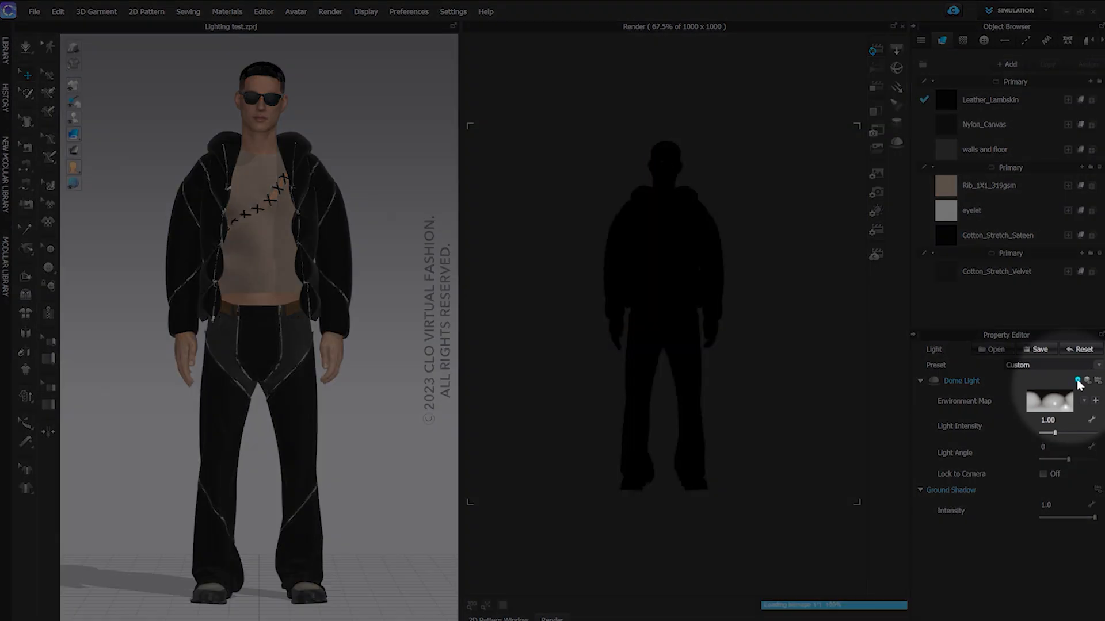
{"action": "left_click", "coordinate": [1087, 380]}
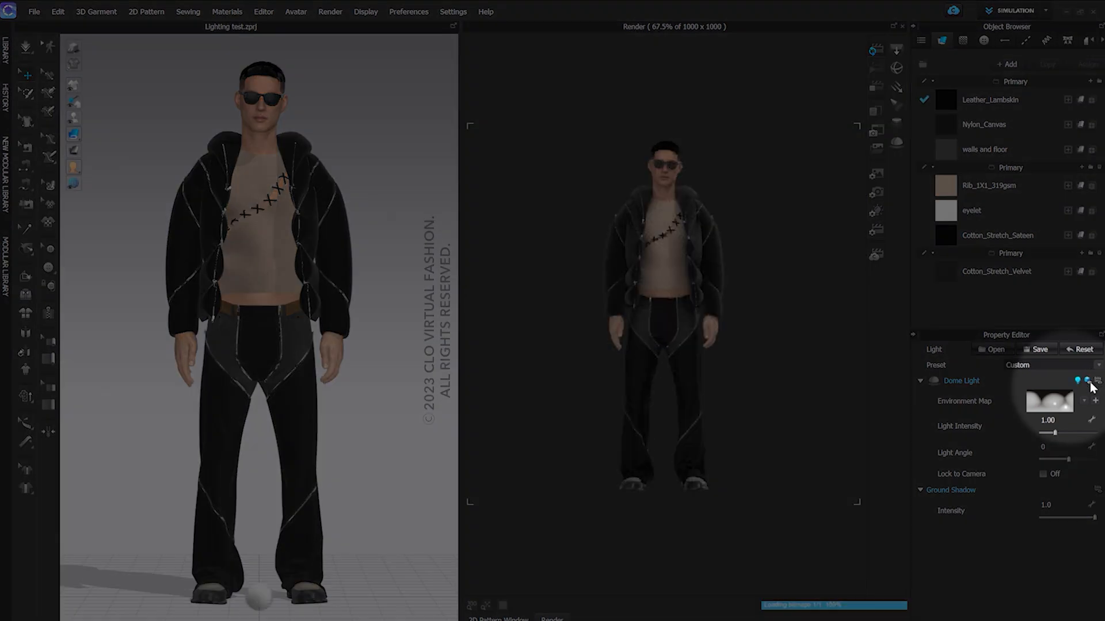
{"action": "left_click", "coordinate": [1088, 382]}
{"action": "left_click", "coordinate": [1097, 382]}
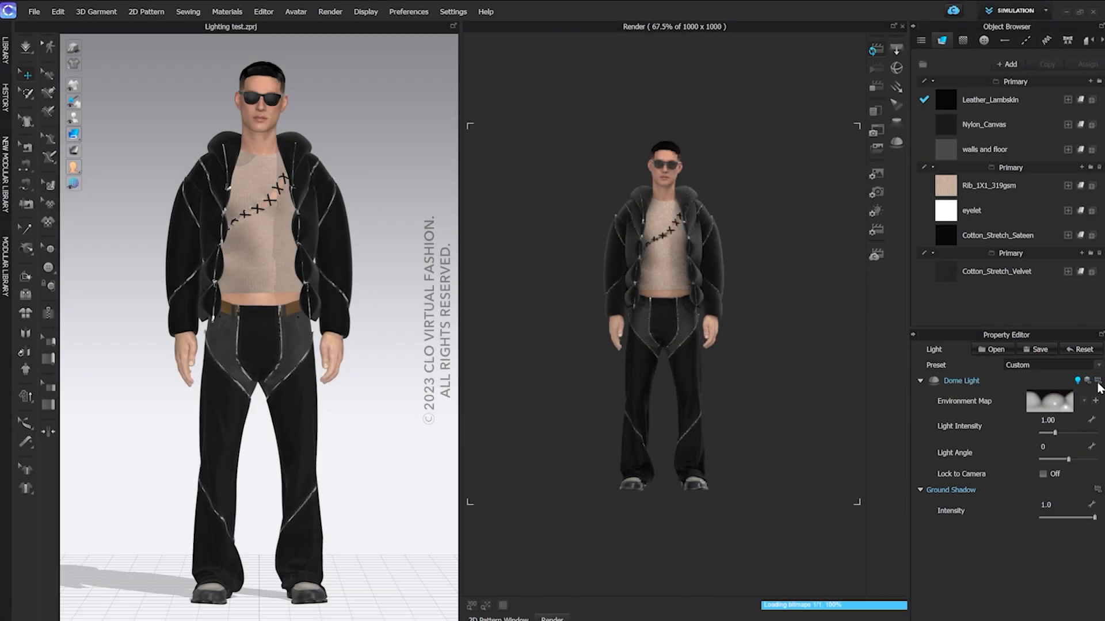
Try a dome light intensity of 4 and return it to 1
{"action": "double_click", "coordinate": [1070, 417]}
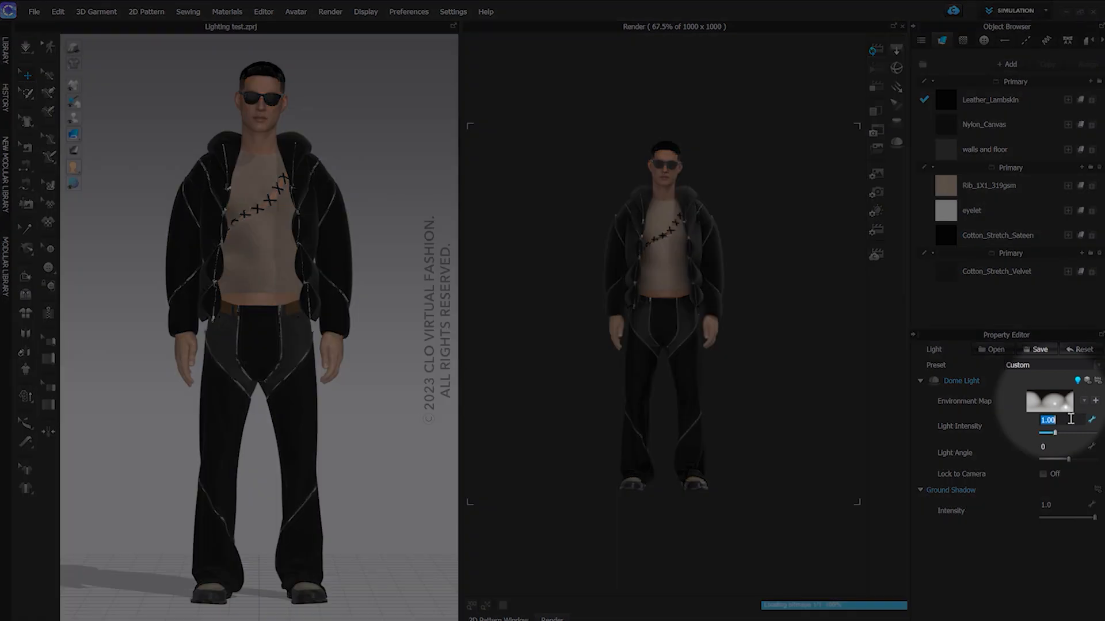
{"action": "type", "text": "4"}
{"action": "key", "text": "Return"}
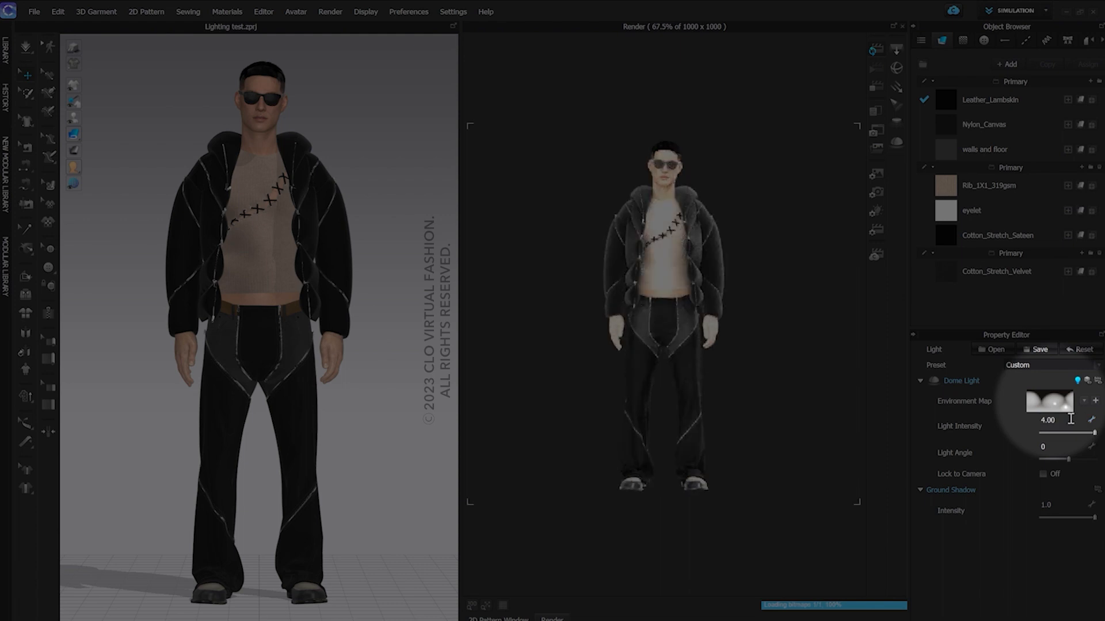
{"action": "double_click", "coordinate": [1074, 422]}
{"action": "type", "text": "1"}
{"action": "key", "text": "Return"}
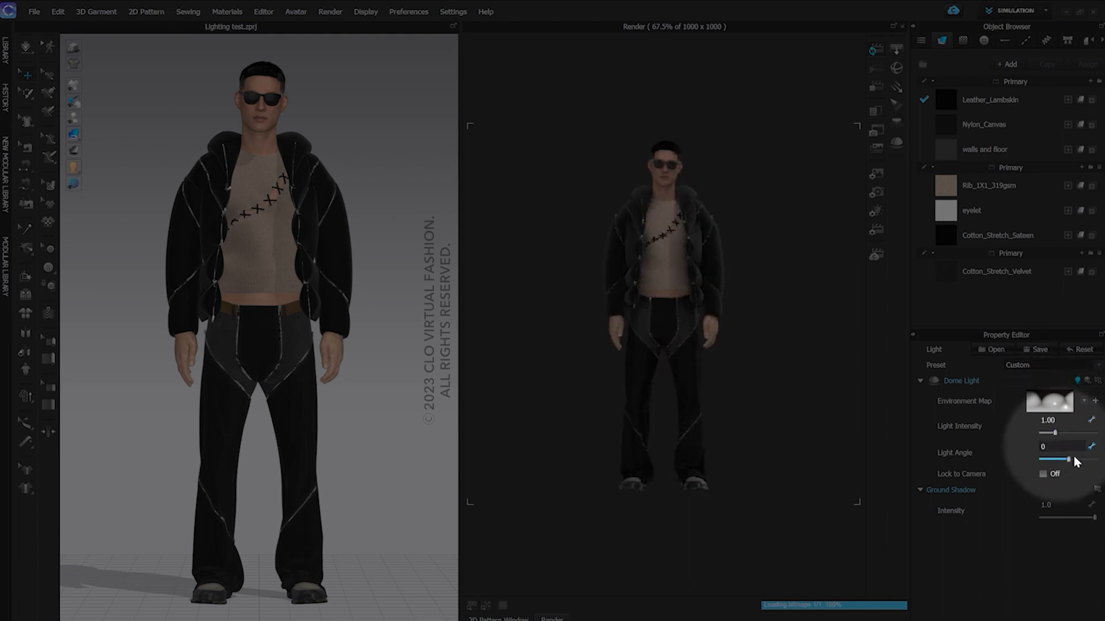
Set the dome light's angle to -69 and lock it to the camera, checking the avatar from several sides
{"action": "mouse_move", "coordinate": [1074, 456]}
{"action": "left_mouse_down"}
{"action": "mouse_move", "coordinate": [1084, 459]}
{"action": "mouse_move", "coordinate": [1058, 466]}
{"action": "left_mouse_up"}
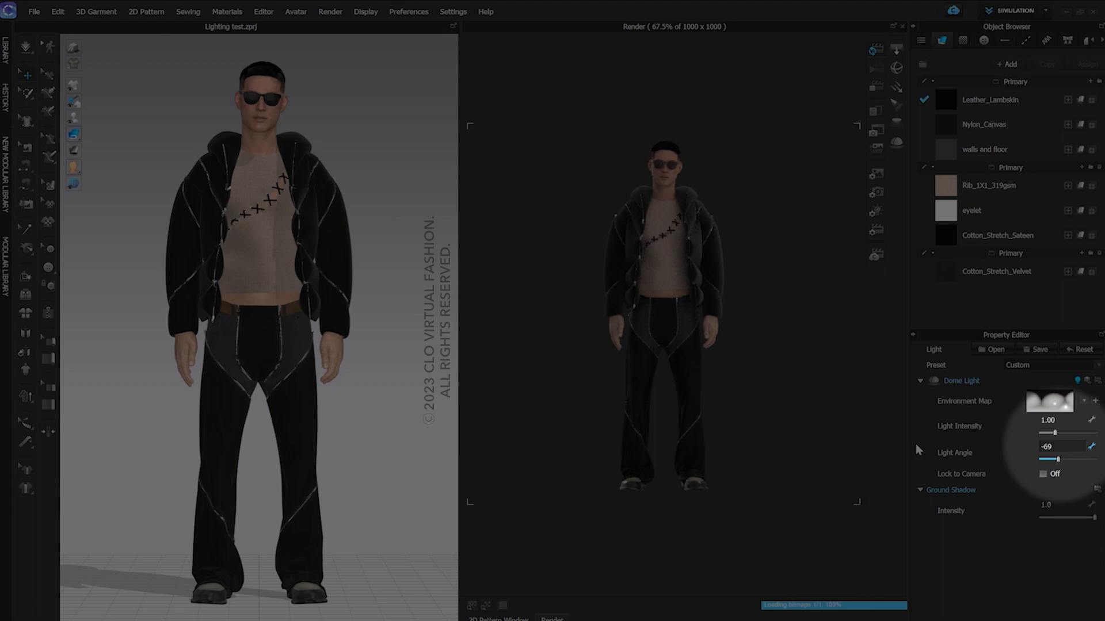
{"action": "left_click", "coordinate": [1043, 474]}
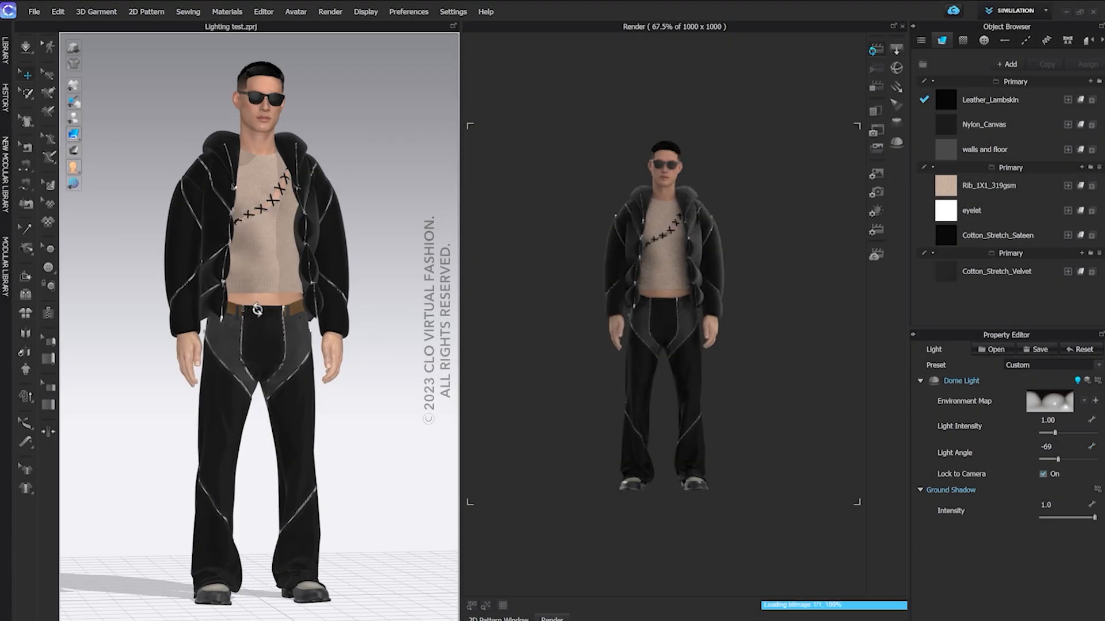
{"action": "right_click_drag", "start_coordinate": [257, 311], "coordinate": [437, 304]}
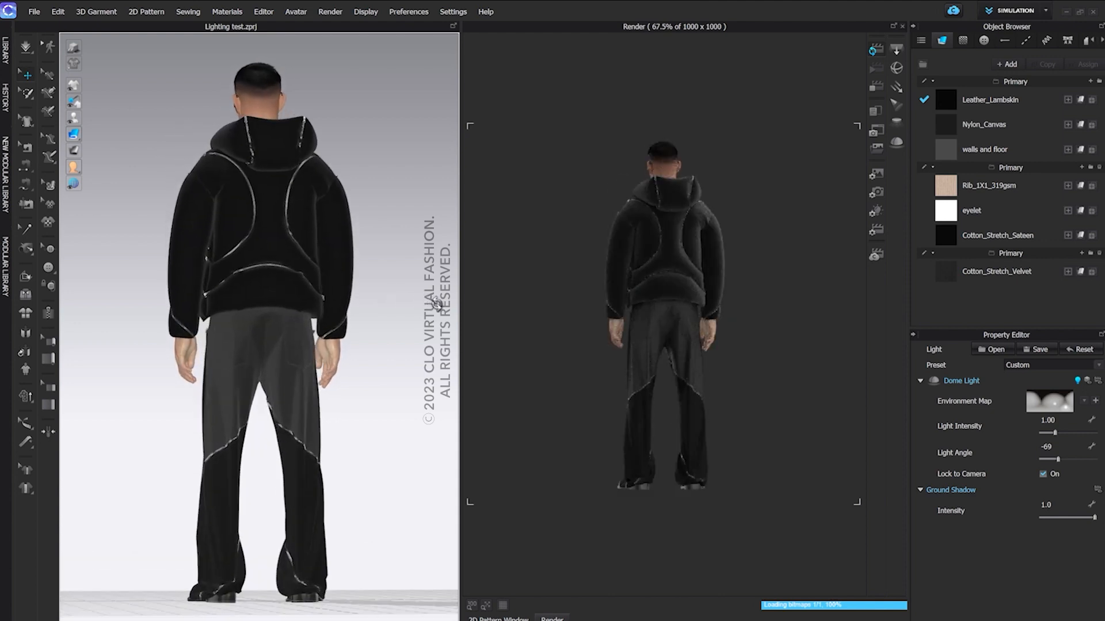
{"action": "right_click_drag", "start_coordinate": [437, 304], "coordinate": [232, 309]}
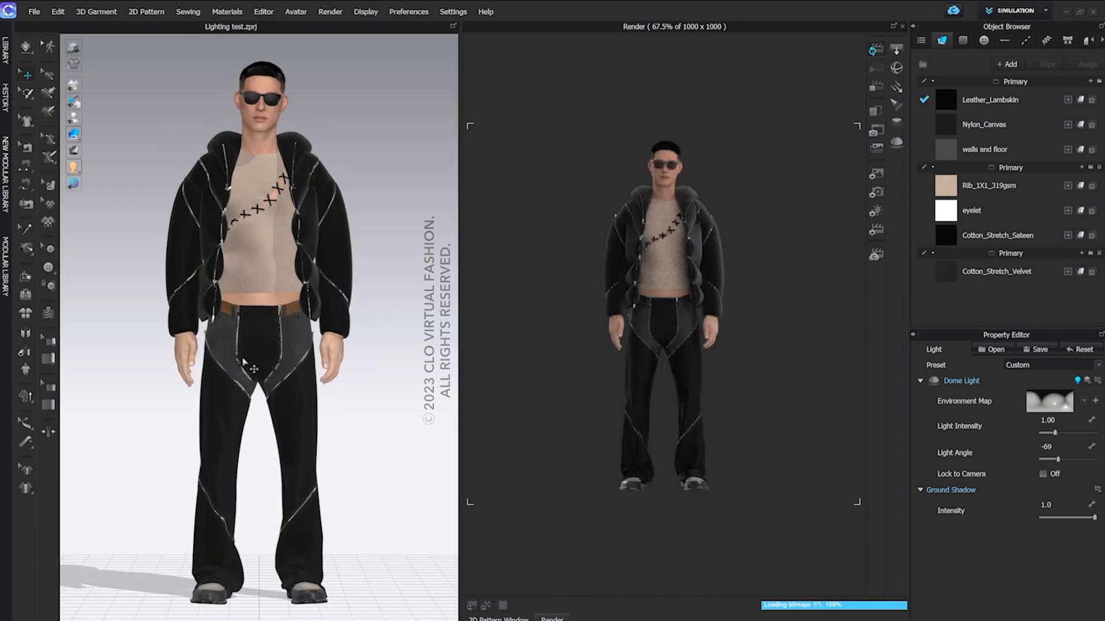
{"action": "right_click_drag", "start_coordinate": [238, 357], "coordinate": [382, 353]}
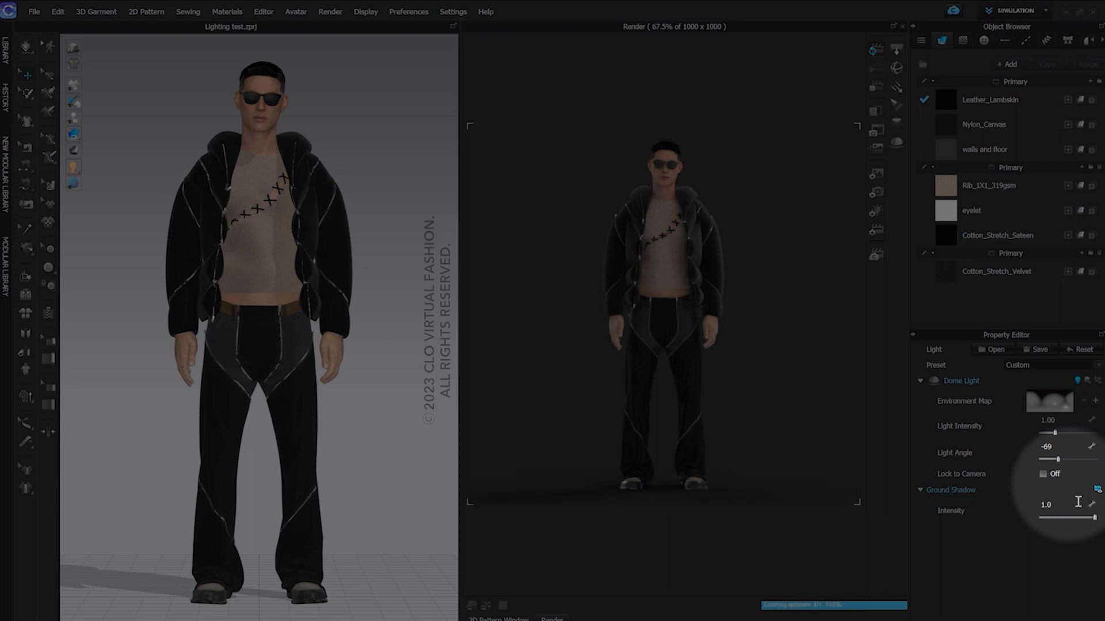
Try ground shadow intensities of 0.2 and 0.8, and reset all light properties to the default
{"action": "left_click", "coordinate": [1077, 502]}
{"action": "type", "text": "0.2"}
{"action": "key", "text": "Return"}
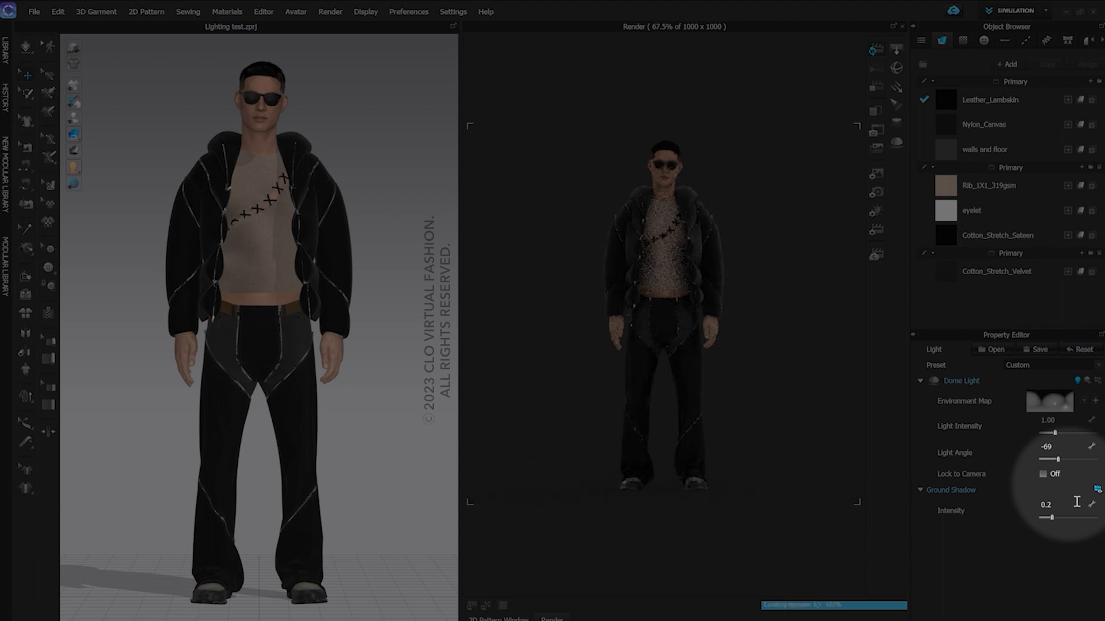
{"action": "left_click_drag", "start_coordinate": [1055, 520], "coordinate": [1085, 523]}
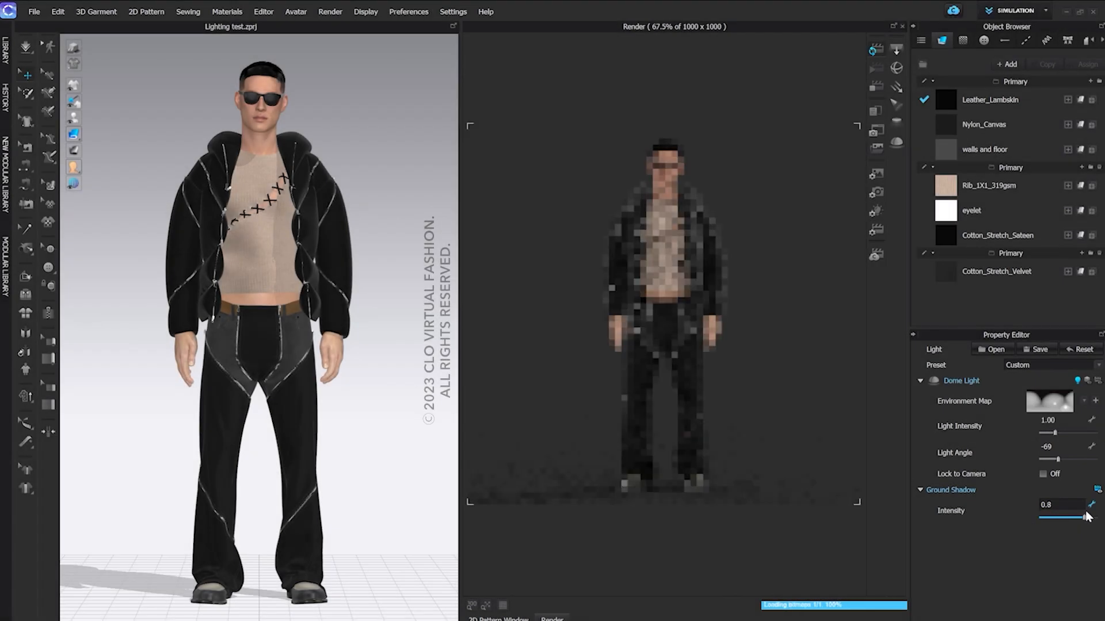
{"action": "left_click", "coordinate": [1079, 351]}
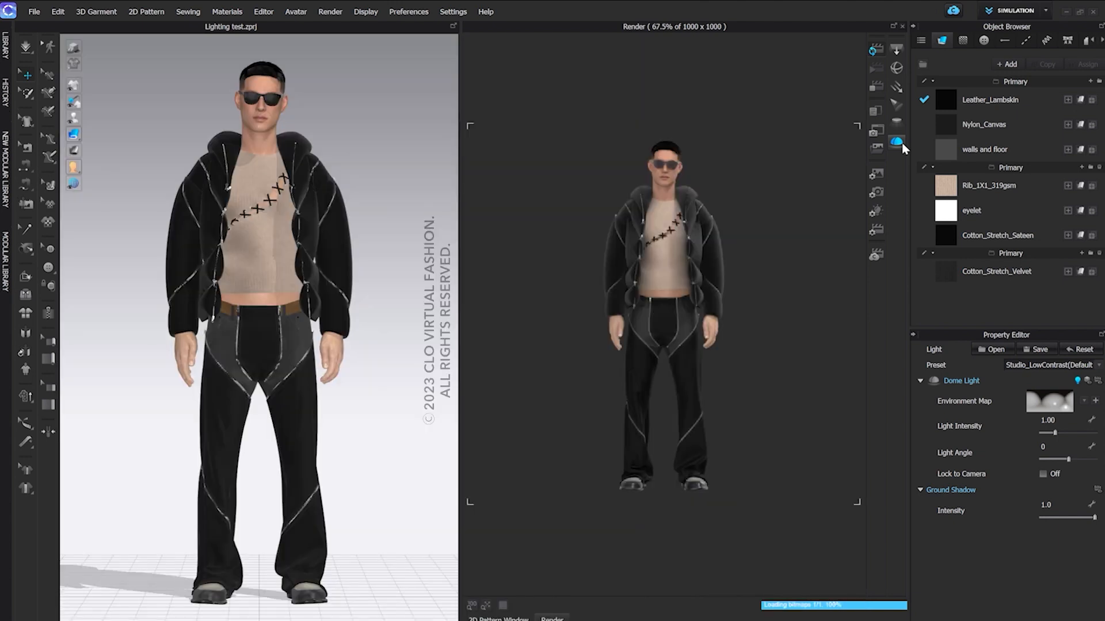
Switch off the dome light and add a rectangle light raised to the avatar's chest height
{"action": "left_click", "coordinate": [1077, 381]}
{"action": "left_click", "coordinate": [896, 51]}
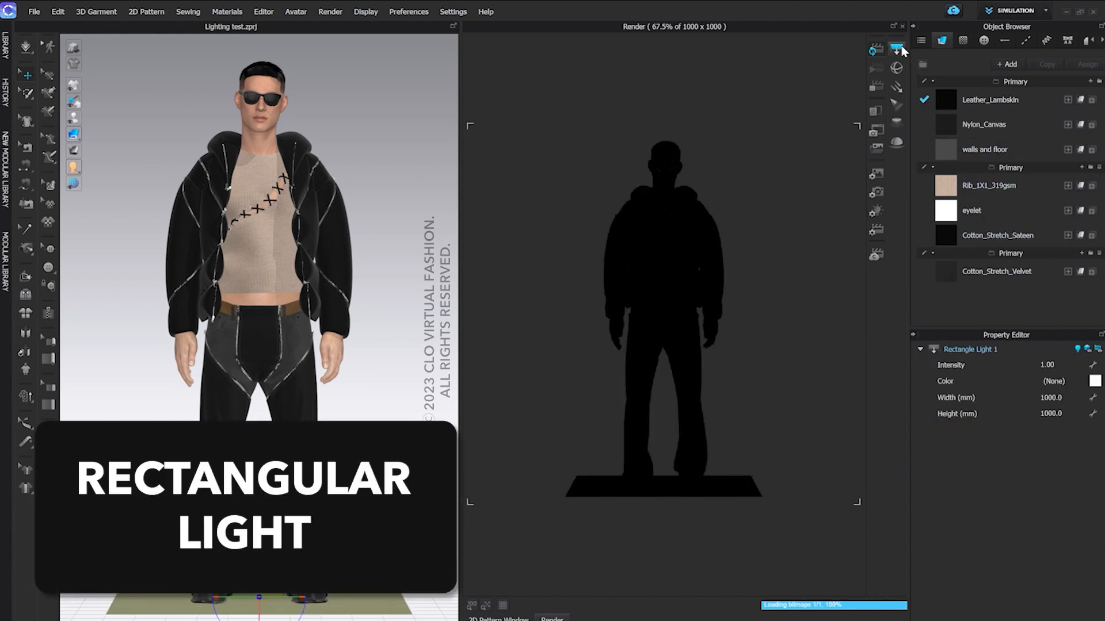
{"action": "scroll", "coordinate": [282, 503], "scroll_direction": "down", "scroll_amount": 1}
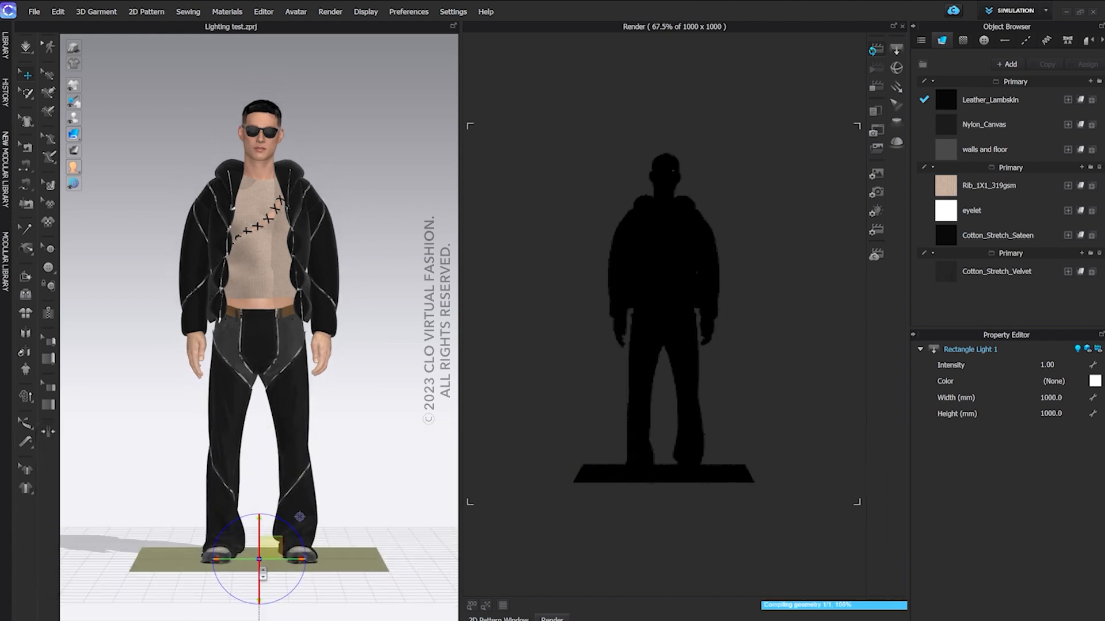
{"action": "right_click_drag", "start_coordinate": [281, 503], "coordinate": [253, 512]}
{"action": "left_click_drag", "start_coordinate": [264, 516], "coordinate": [304, 185]}
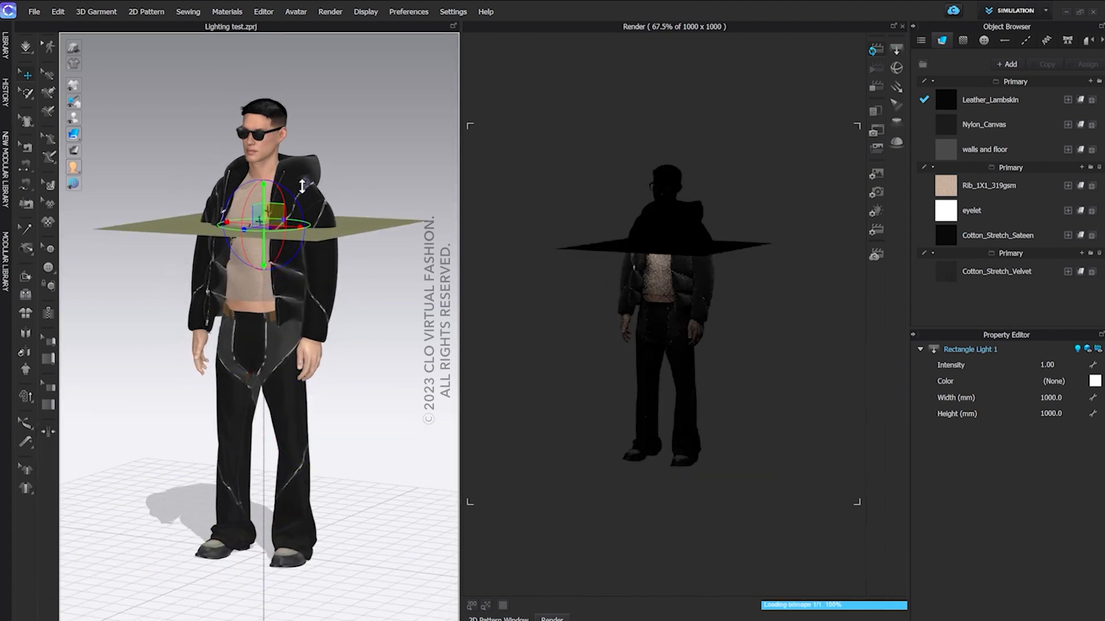
Stand the rectangle light upright beside the avatar's right arm, facing the body
{"action": "right_click_drag", "start_coordinate": [303, 244], "coordinate": [333, 264]}
{"action": "left_click_drag", "start_coordinate": [291, 233], "coordinate": [42, 187]}
{"action": "right_click_drag", "start_coordinate": [77, 220], "coordinate": [106, 230]}
{"action": "left_click_drag", "start_coordinate": [99, 272], "coordinate": [95, 317]}
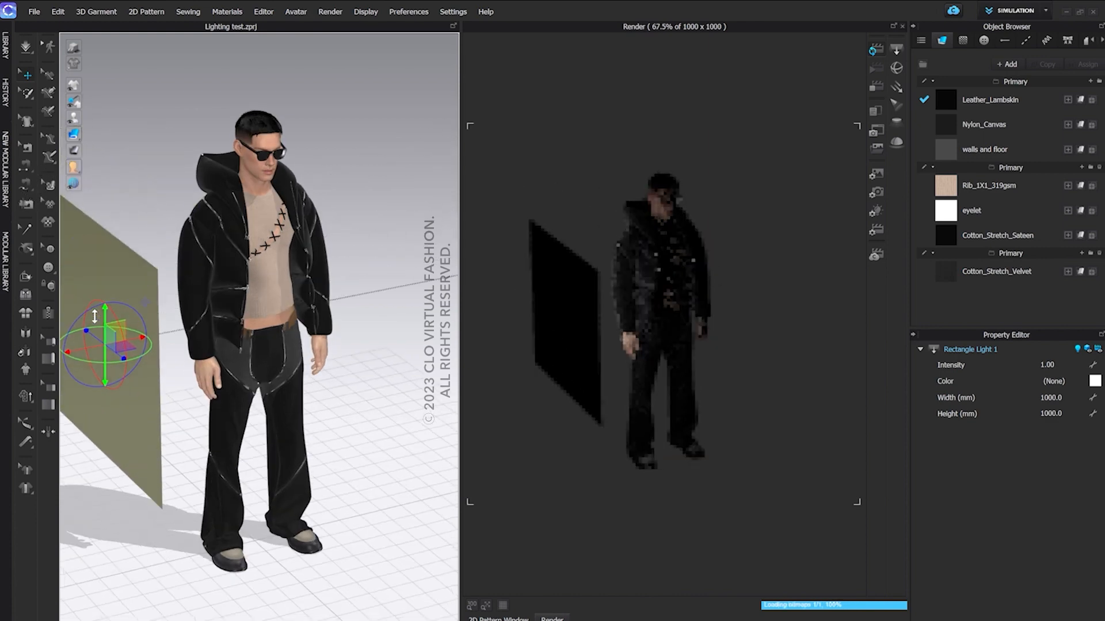
{"action": "right_click_drag", "start_coordinate": [247, 301], "coordinate": [226, 297]}
{"action": "left_click_drag", "start_coordinate": [126, 320], "coordinate": [166, 321]}
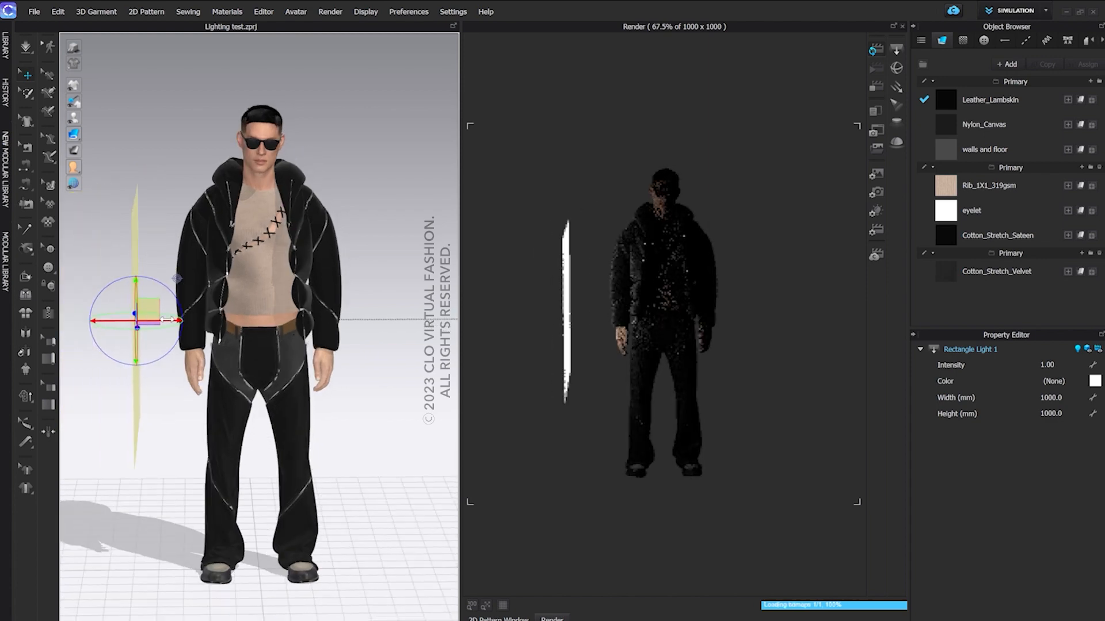
{"action": "scroll", "coordinate": [247, 322], "scroll_direction": "up", "scroll_amount": 3}
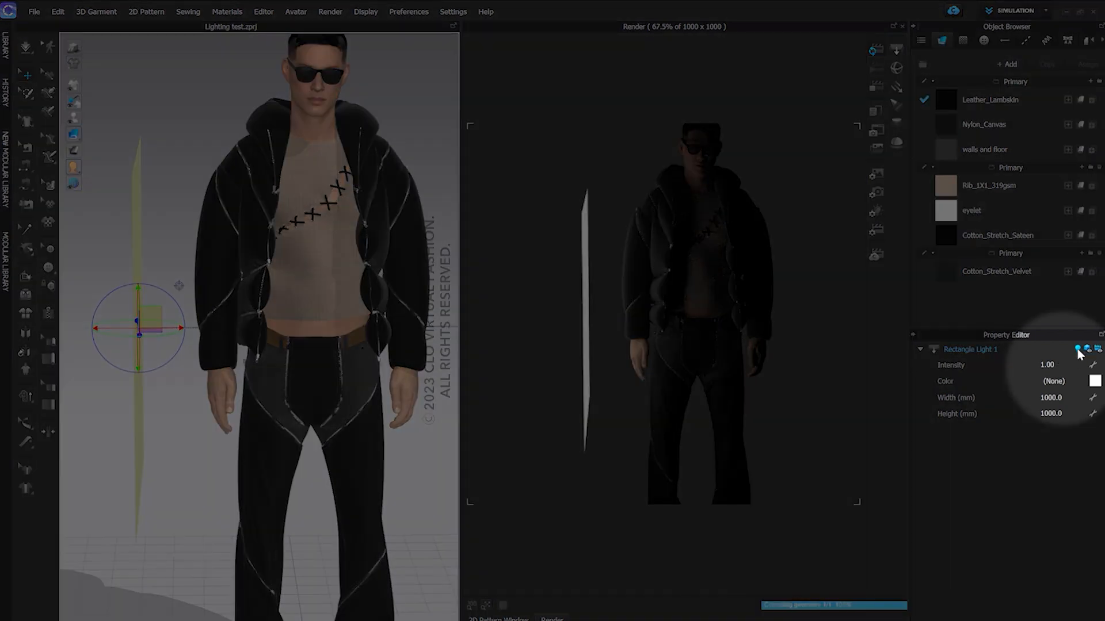
Toggle the rectangle light's illumination, 3D display and render visibility off and on again
{"action": "left_click", "coordinate": [1078, 350]}
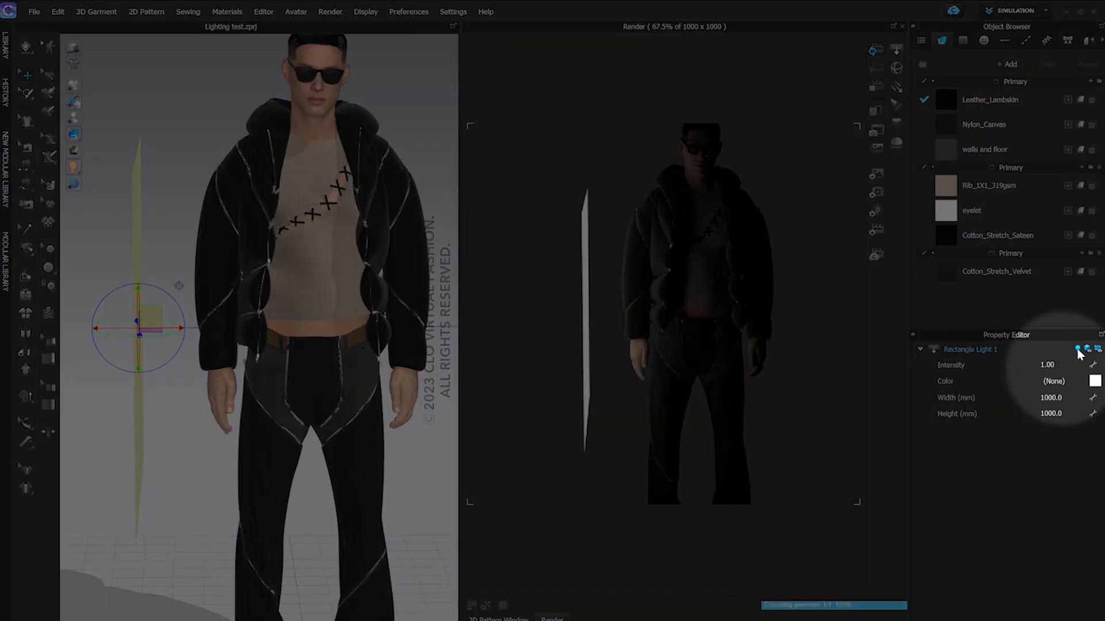
{"action": "left_click", "coordinate": [1077, 349]}
{"action": "left_click", "coordinate": [1088, 349]}
{"action": "left_click", "coordinate": [1087, 349]}
{"action": "left_click", "coordinate": [1098, 350]}
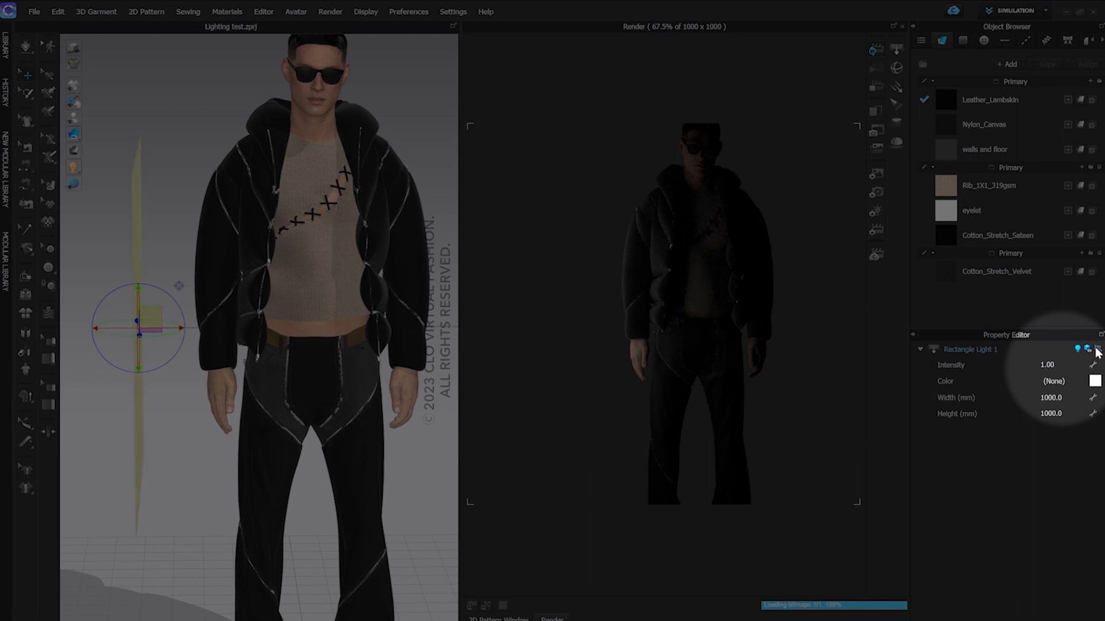
{"action": "left_click", "coordinate": [1097, 349]}
Set the rectangle light's intensity to 4
{"action": "left_click", "coordinate": [1056, 370]}
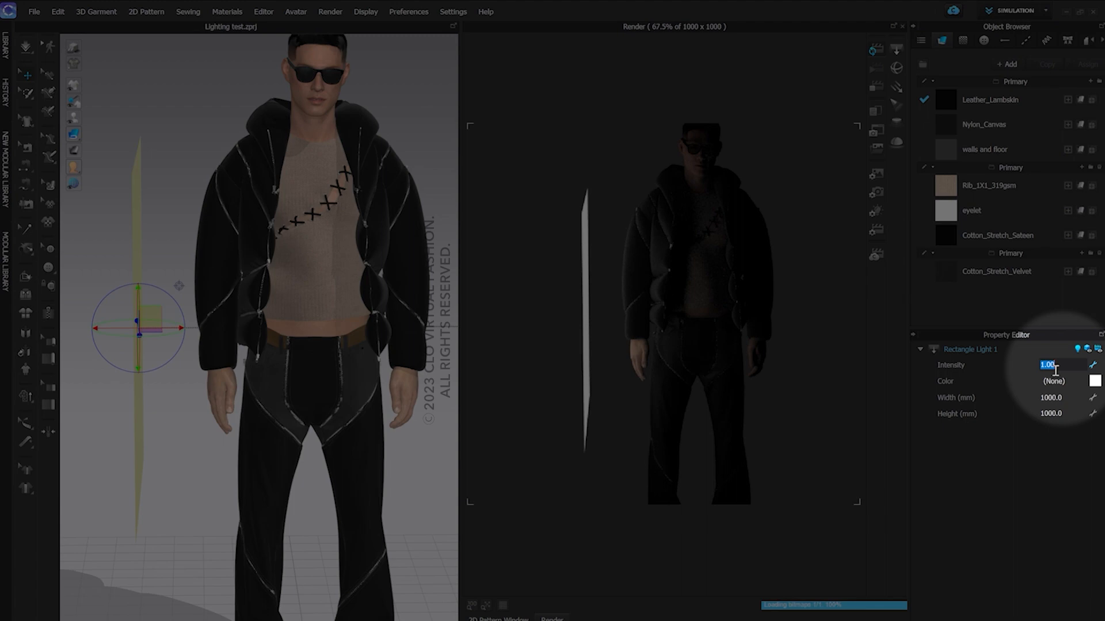
{"action": "type", "text": "4"}
{"action": "key", "text": "Return"}
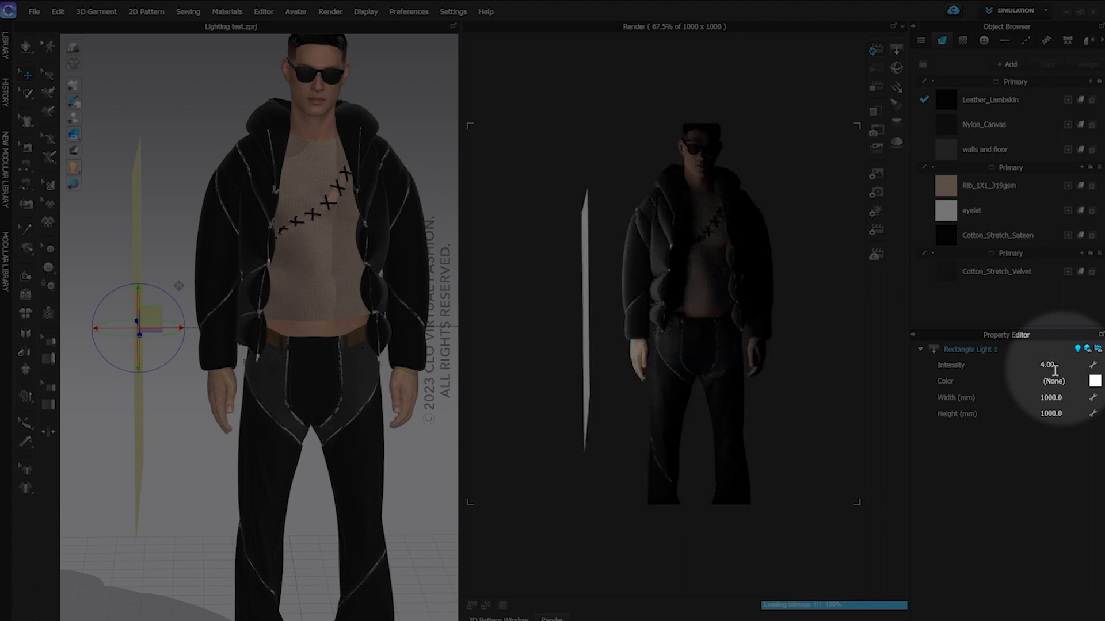
Colour the rectangle light with the Pantone pink #DC7498 and lighten it to #F5A9C4
{"action": "left_click", "coordinate": [1095, 382]}
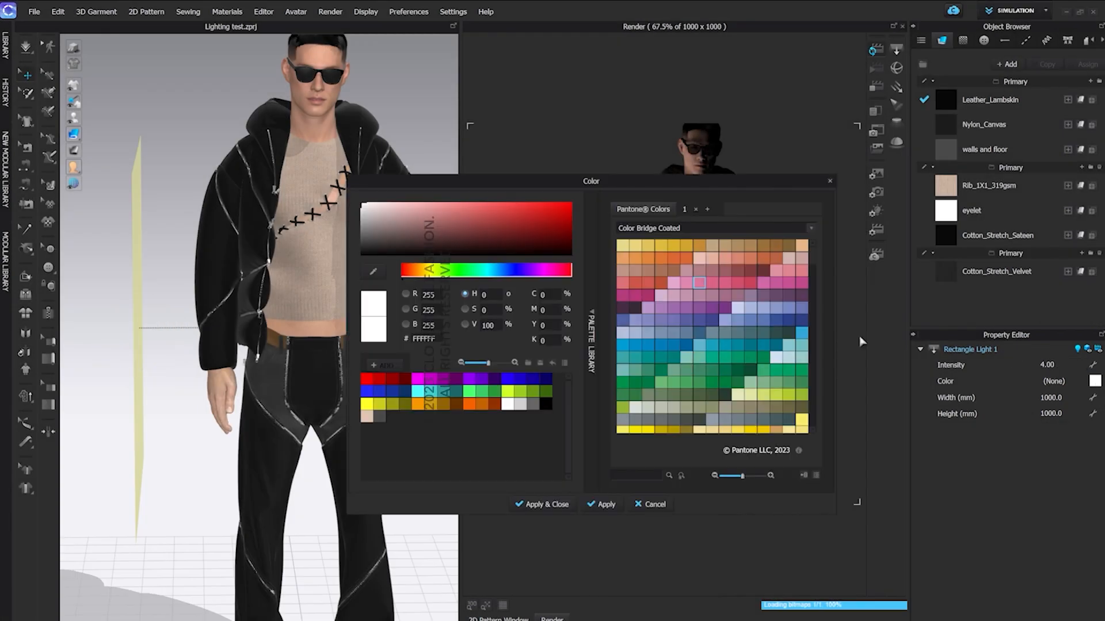
{"action": "left_click", "coordinate": [698, 283]}
{"action": "left_click", "coordinate": [541, 504]}
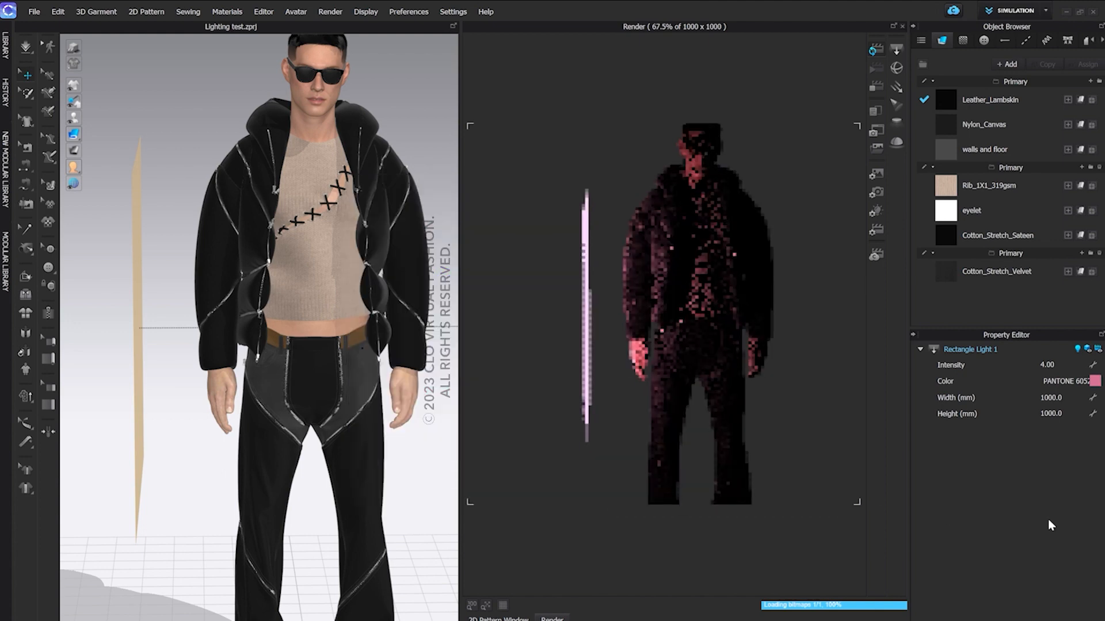
{"action": "left_click", "coordinate": [1095, 382]}
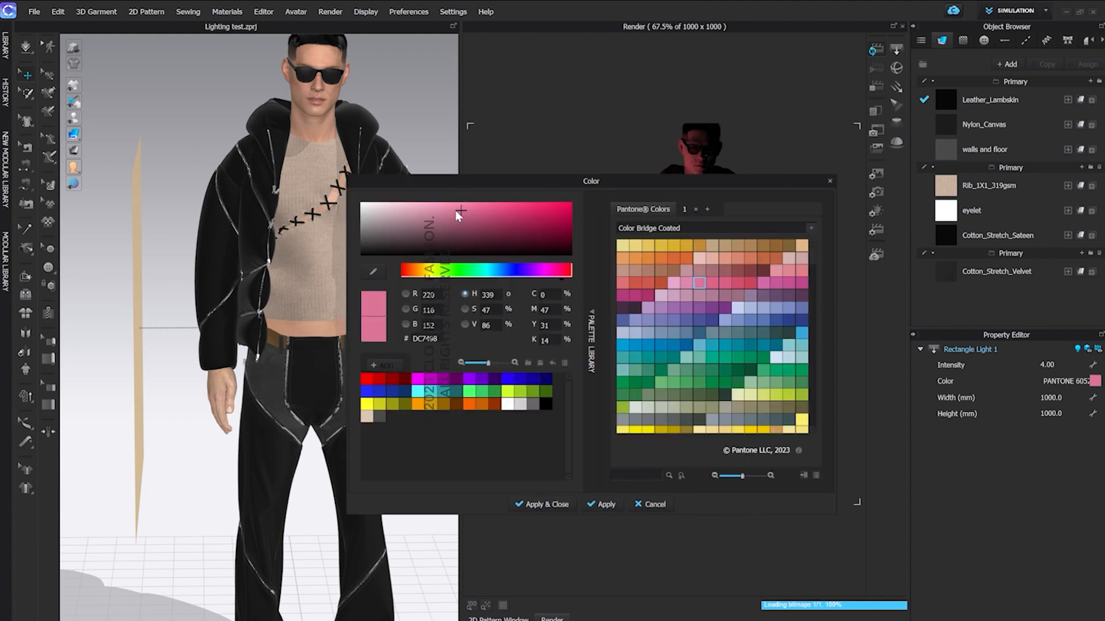
{"action": "mouse_move", "coordinate": [458, 213]}
{"action": "left_mouse_down"}
{"action": "mouse_move", "coordinate": [473, 209]}
{"action": "mouse_move", "coordinate": [448, 223]}
{"action": "mouse_move", "coordinate": [428, 209]}
{"action": "left_mouse_up"}
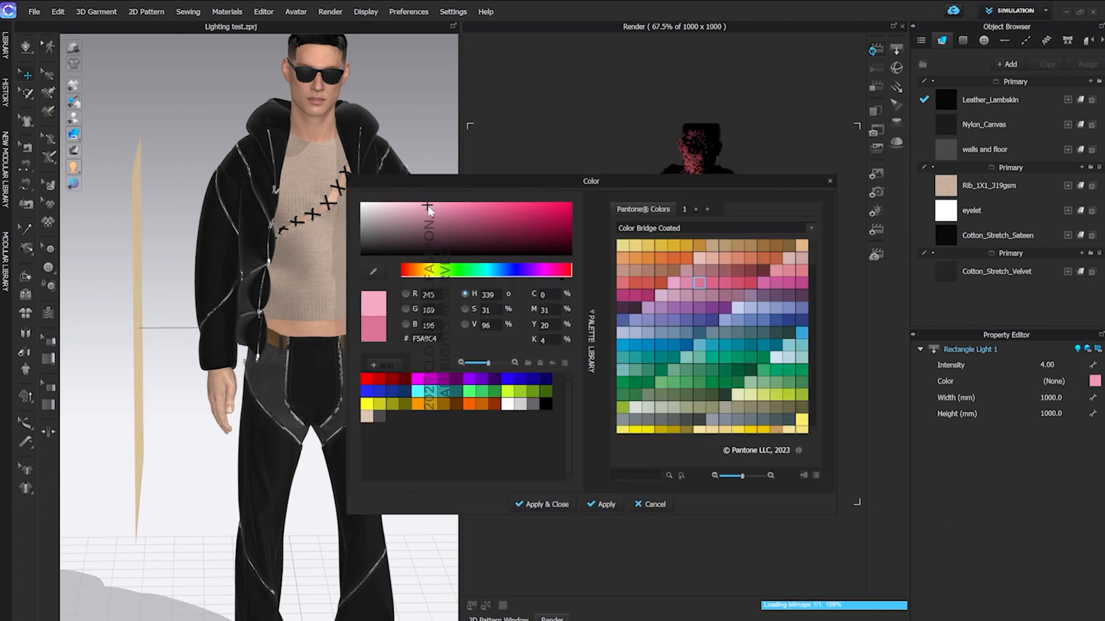
{"action": "left_click", "coordinate": [551, 505]}
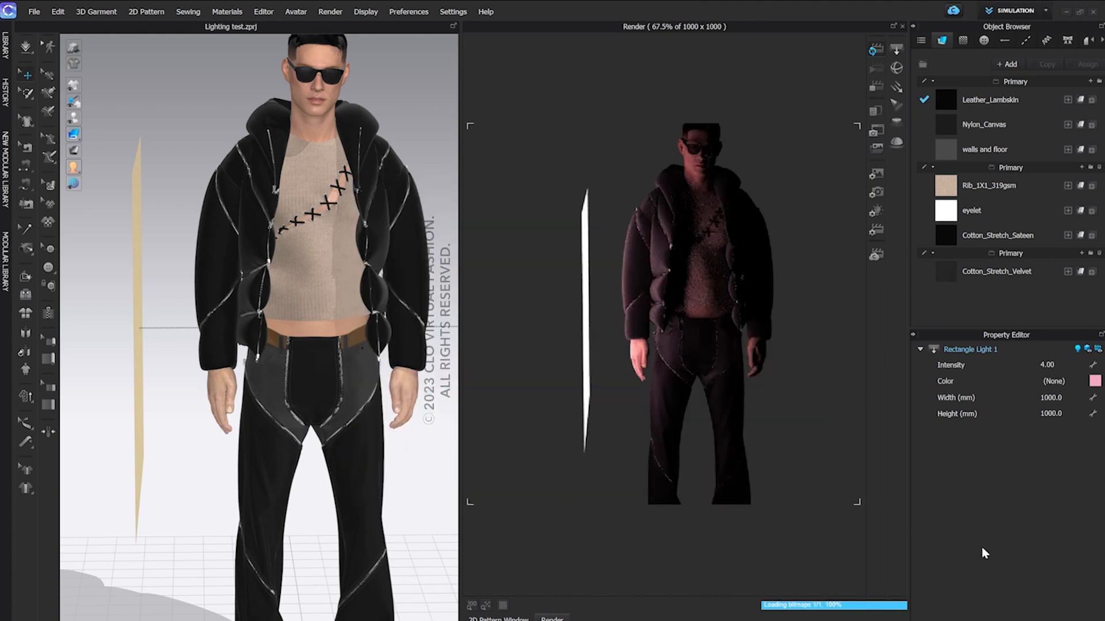
Set the rectangle light's width to 1500 mm and its height to 500 mm
{"action": "right_click_drag", "start_coordinate": [337, 361], "coordinate": [318, 357]}
{"action": "double_click", "coordinate": [1055, 397]}
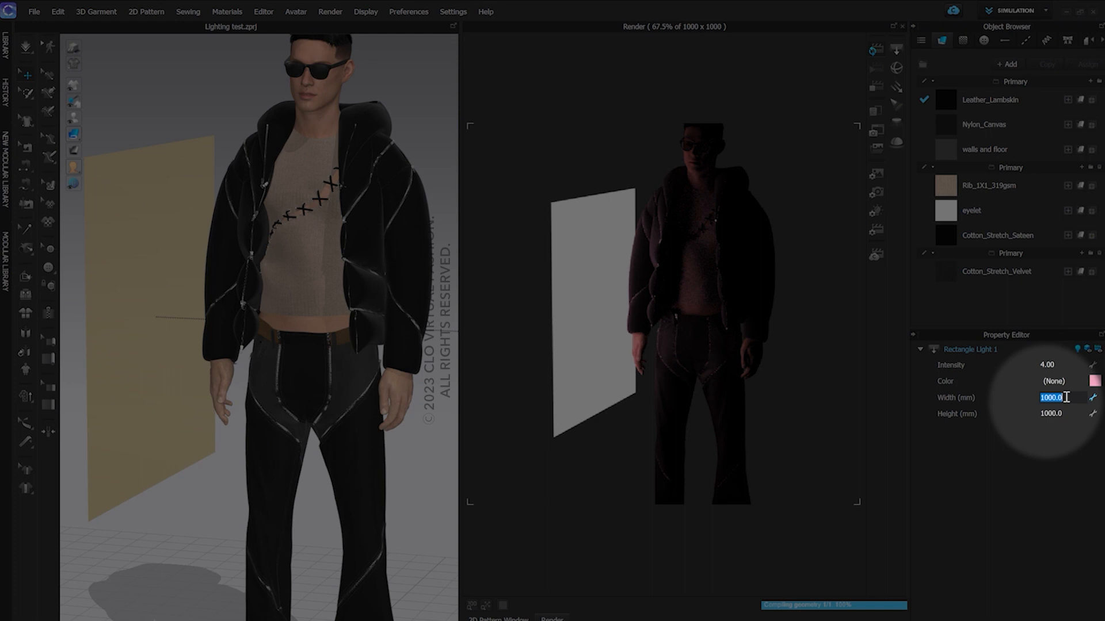
{"action": "type", "text": "15"}
{"action": "key", "text": "Return"}
{"action": "double_click", "coordinate": [1059, 416]}
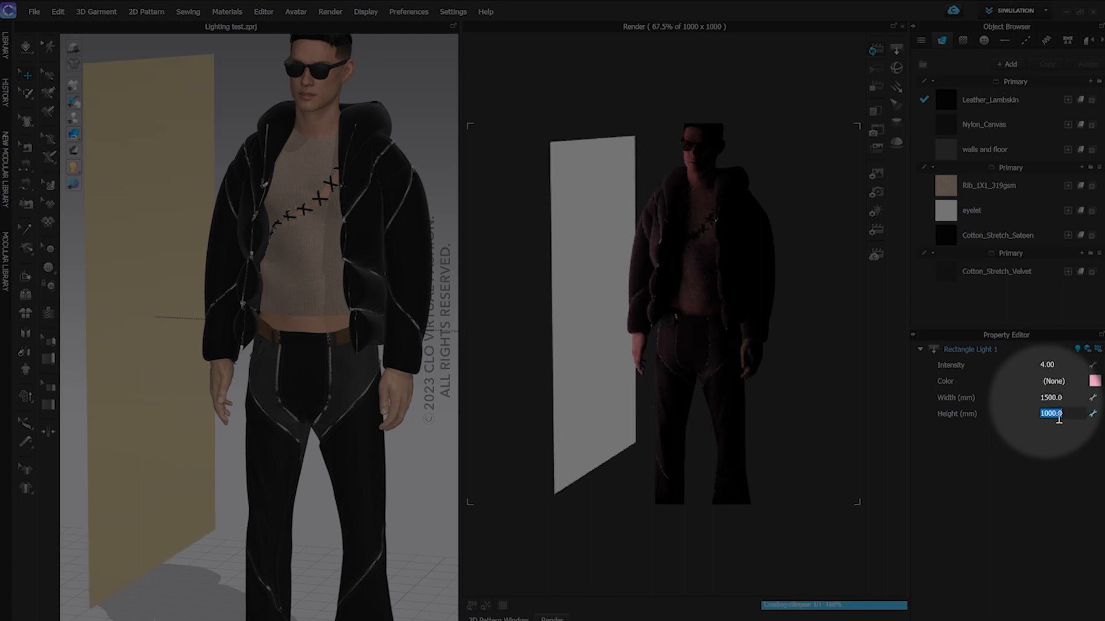
{"action": "type", "text": "500"}
{"action": "key", "text": "Return"}
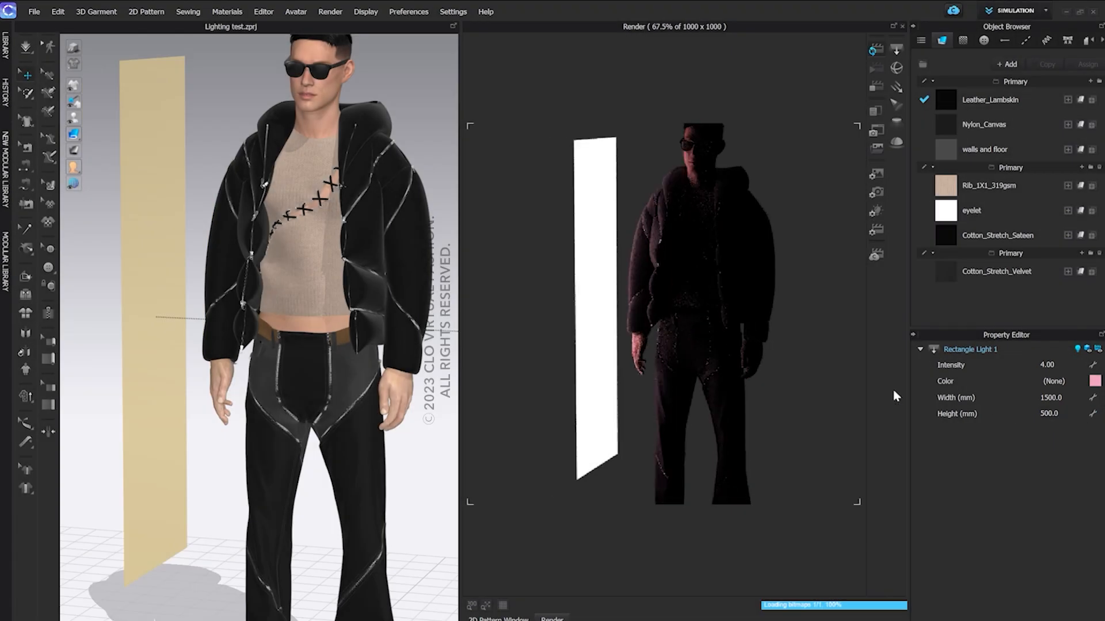
Delete the rectangle light standing beside the avatar
{"action": "scroll", "coordinate": [346, 321], "scroll_direction": "down", "scroll_amount": 3}
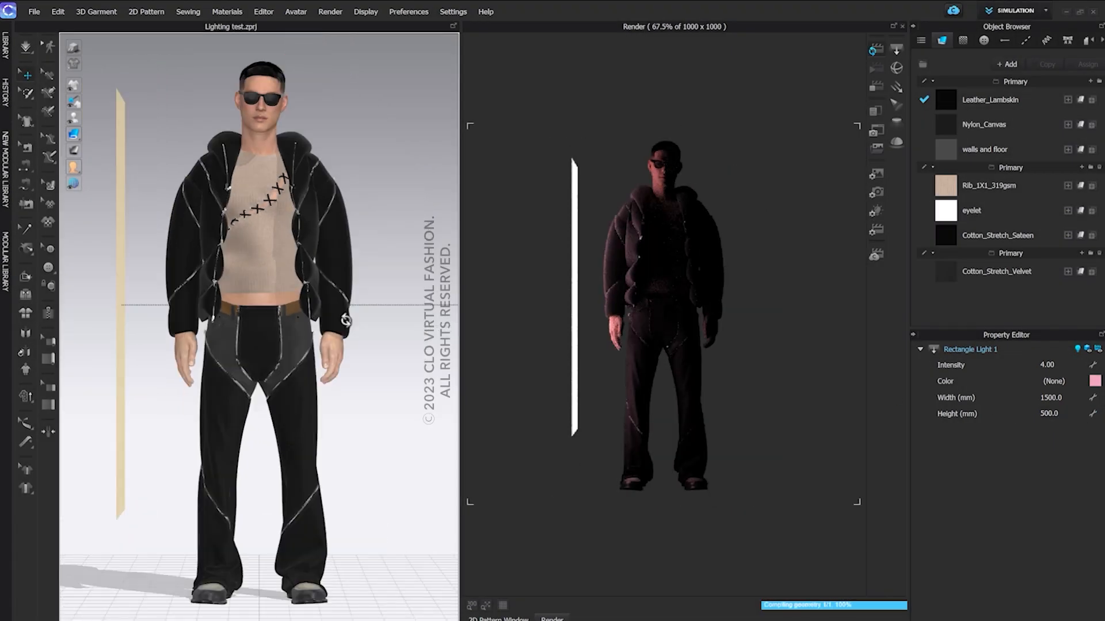
{"action": "left_click", "coordinate": [118, 230]}
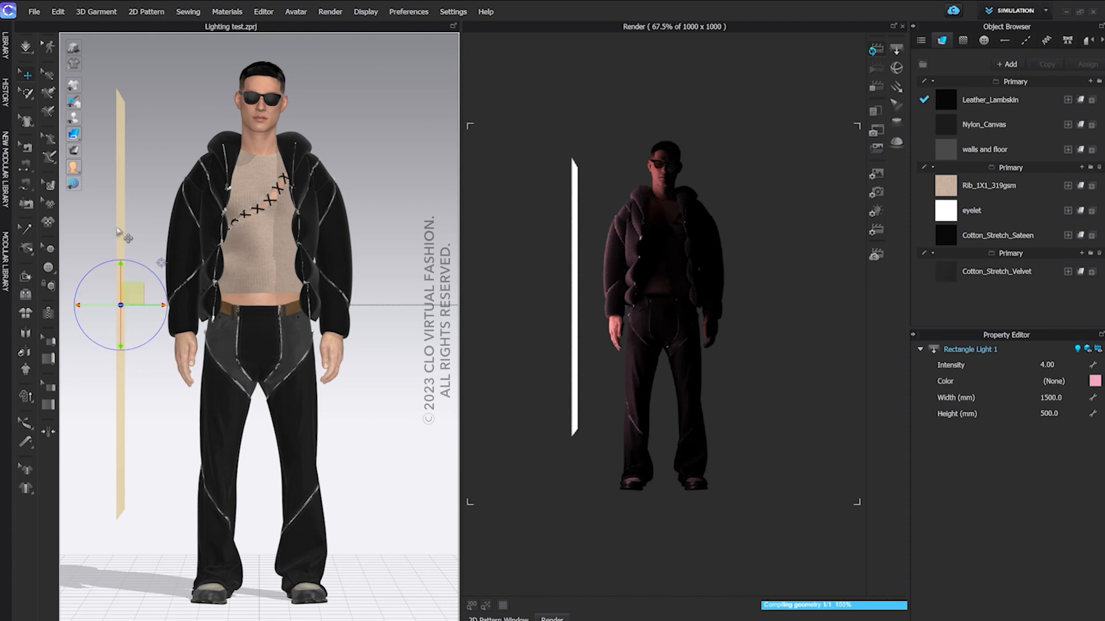
{"action": "key", "text": "Delete"}
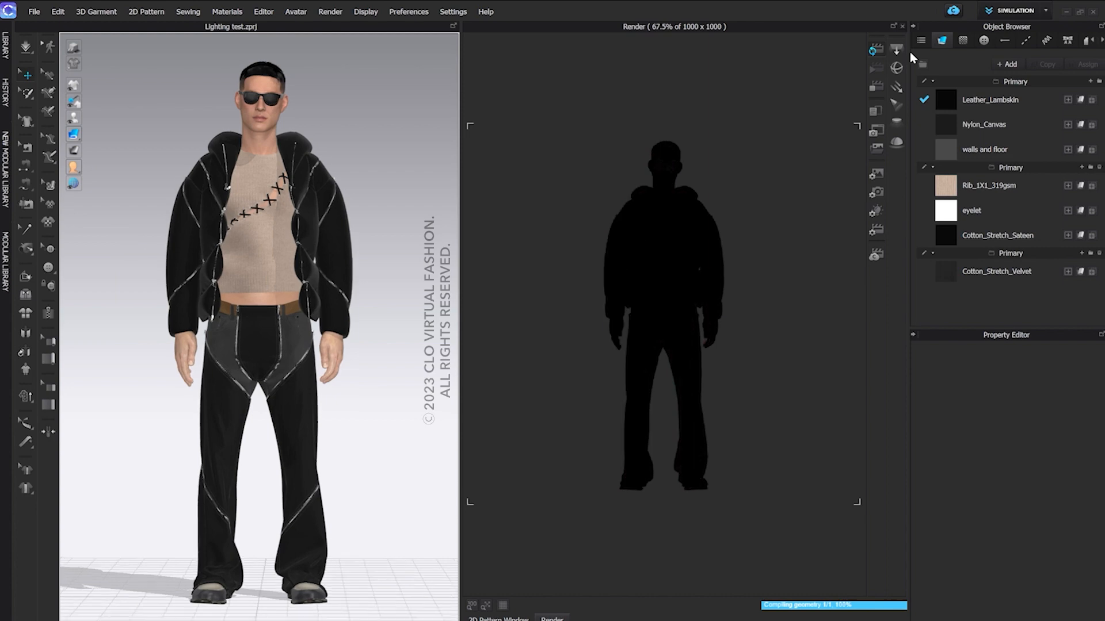
Add a sphere light and move it up from the floor to chest height in front of the avatar's right arm
{"action": "left_click", "coordinate": [896, 68]}
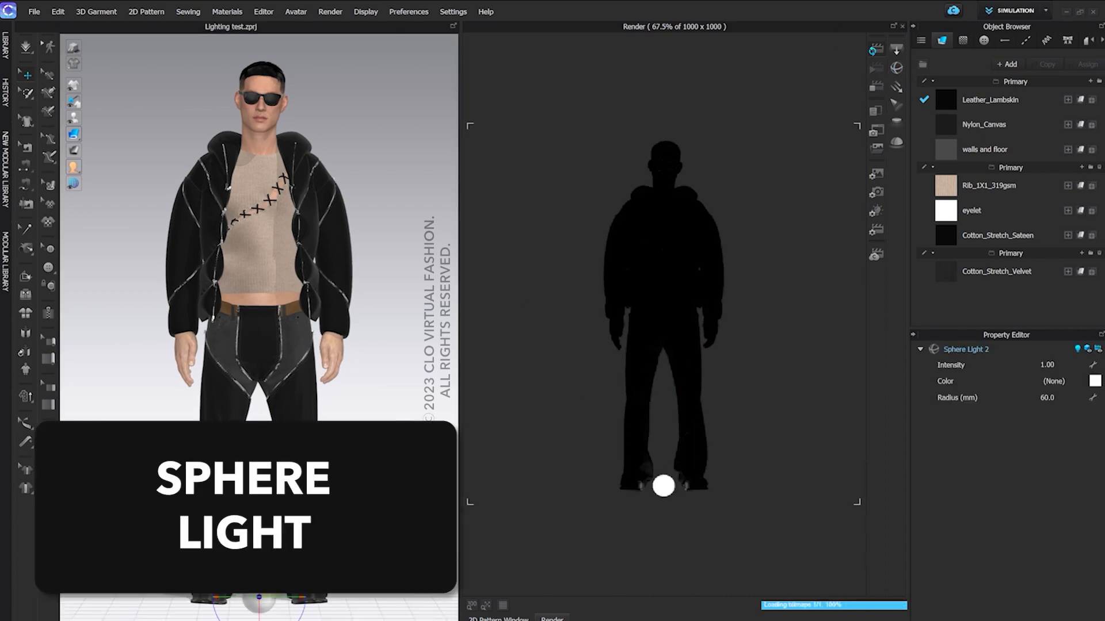
{"action": "right_click_drag", "start_coordinate": [364, 479], "coordinate": [319, 480]}
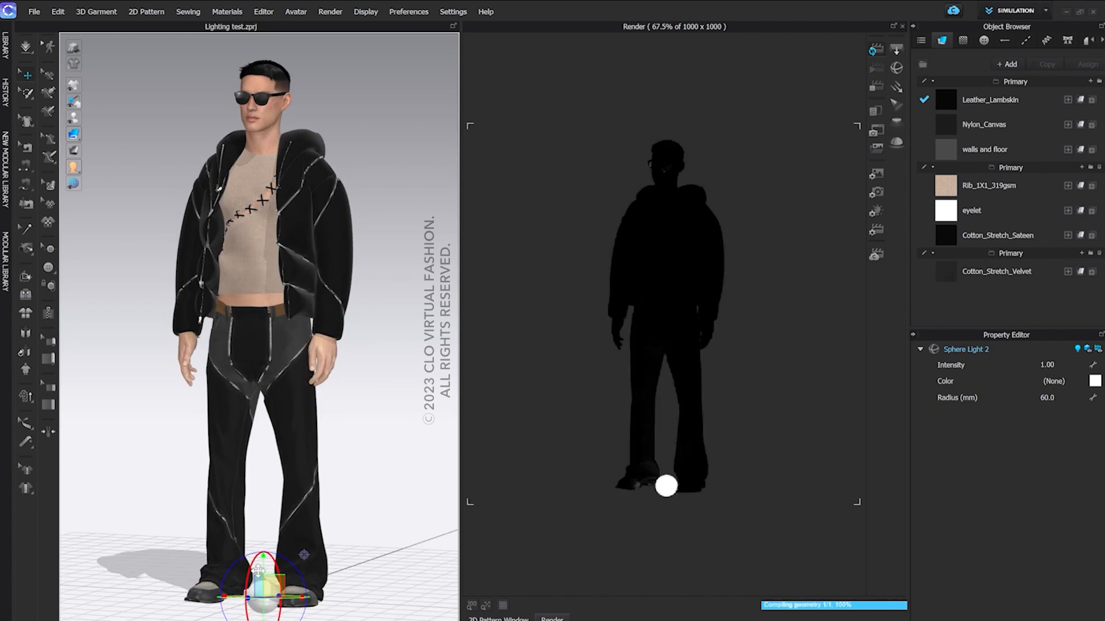
{"action": "left_click_drag", "start_coordinate": [264, 565], "coordinate": [255, 251]}
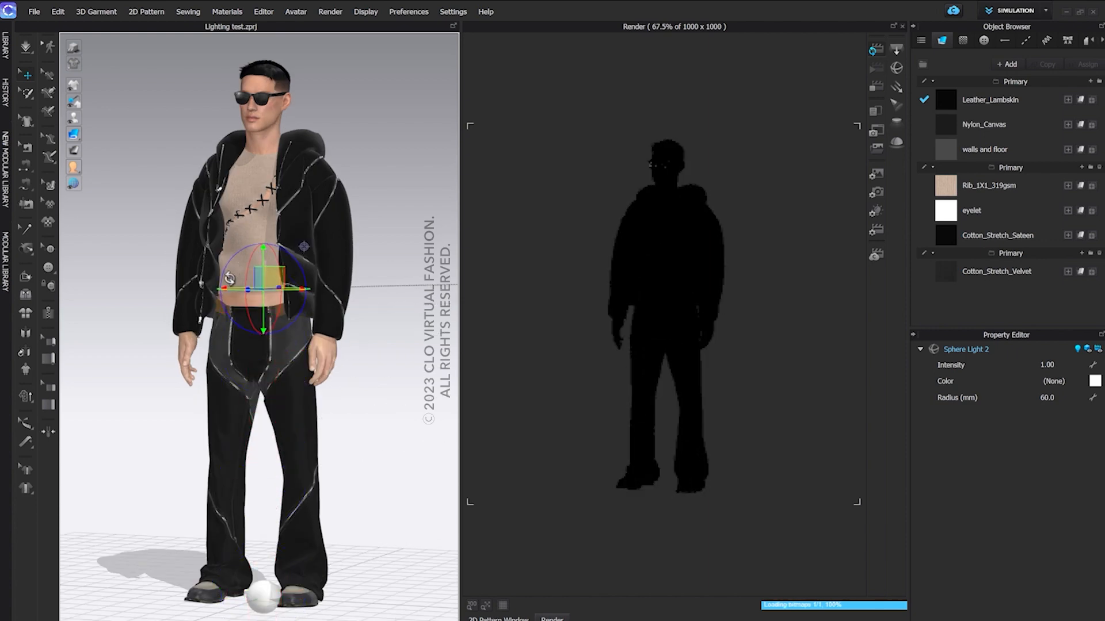
{"action": "right_click_drag", "start_coordinate": [275, 282], "coordinate": [242, 338]}
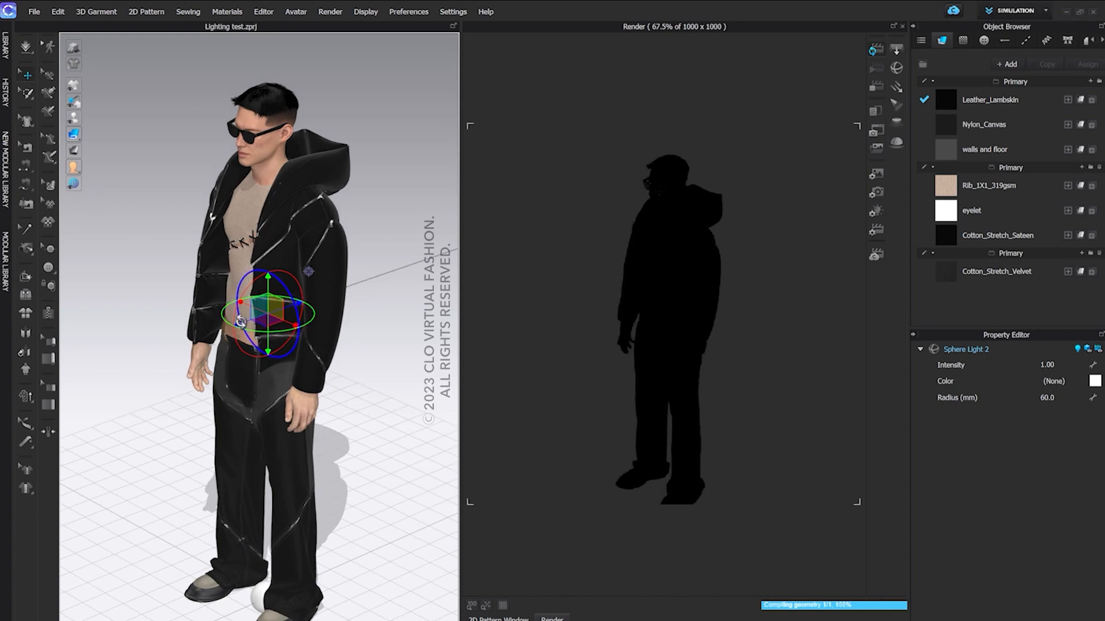
{"action": "left_click_drag", "start_coordinate": [241, 324], "coordinate": [185, 350]}
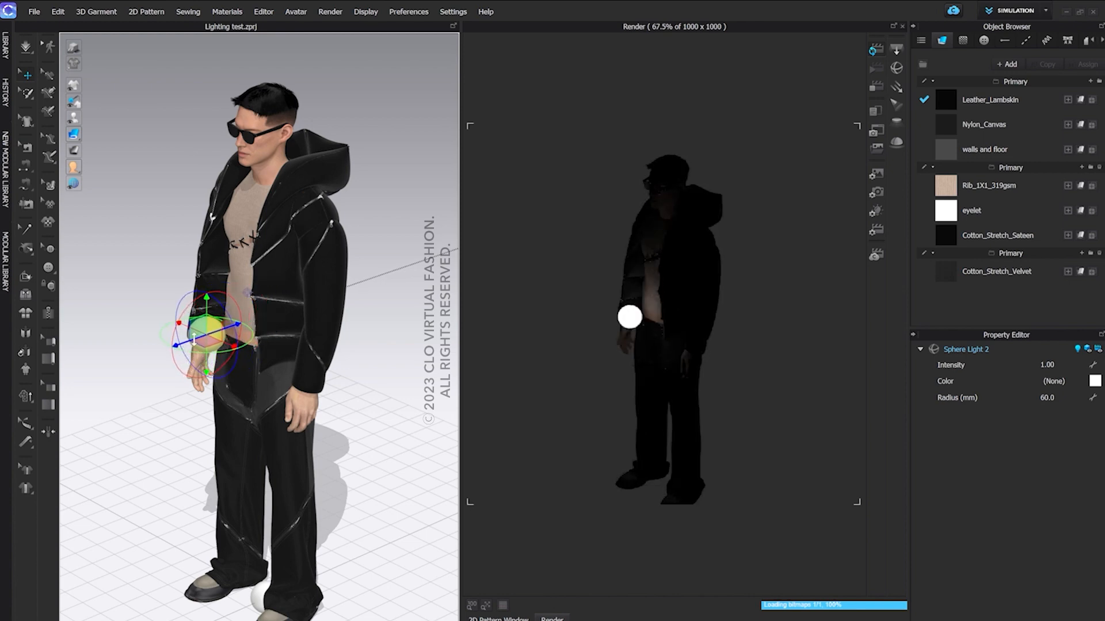
{"action": "left_click_drag", "start_coordinate": [210, 298], "coordinate": [215, 251]}
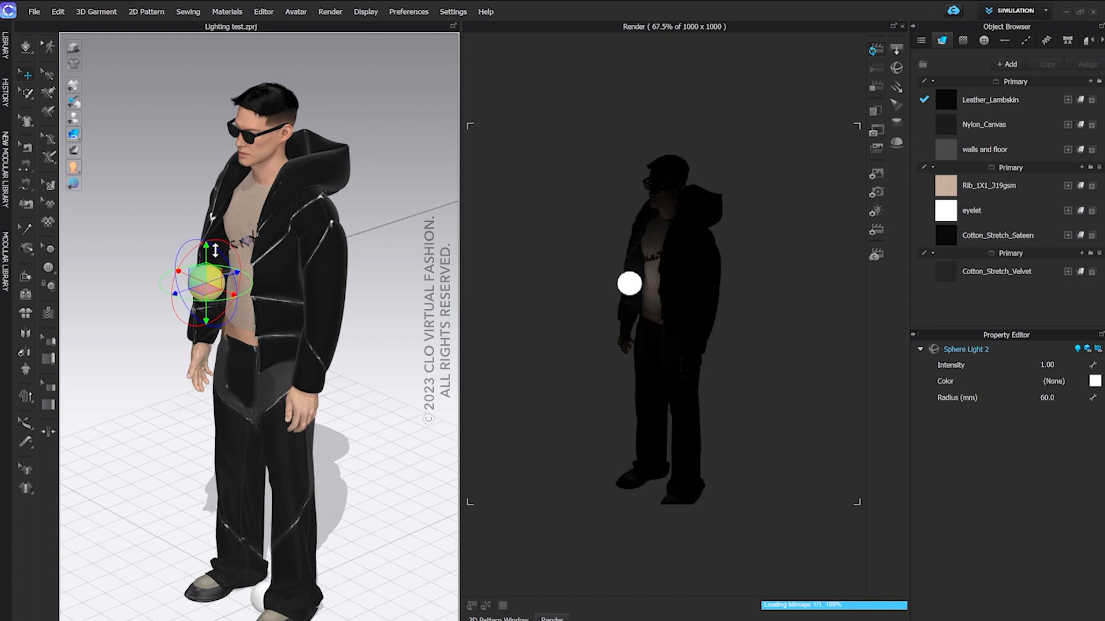
Toggle the sphere light's illumination and 3D display off and on again, viewing its effect on the torso up close
{"action": "scroll", "coordinate": [355, 311], "scroll_direction": "up", "scroll_amount": 5}
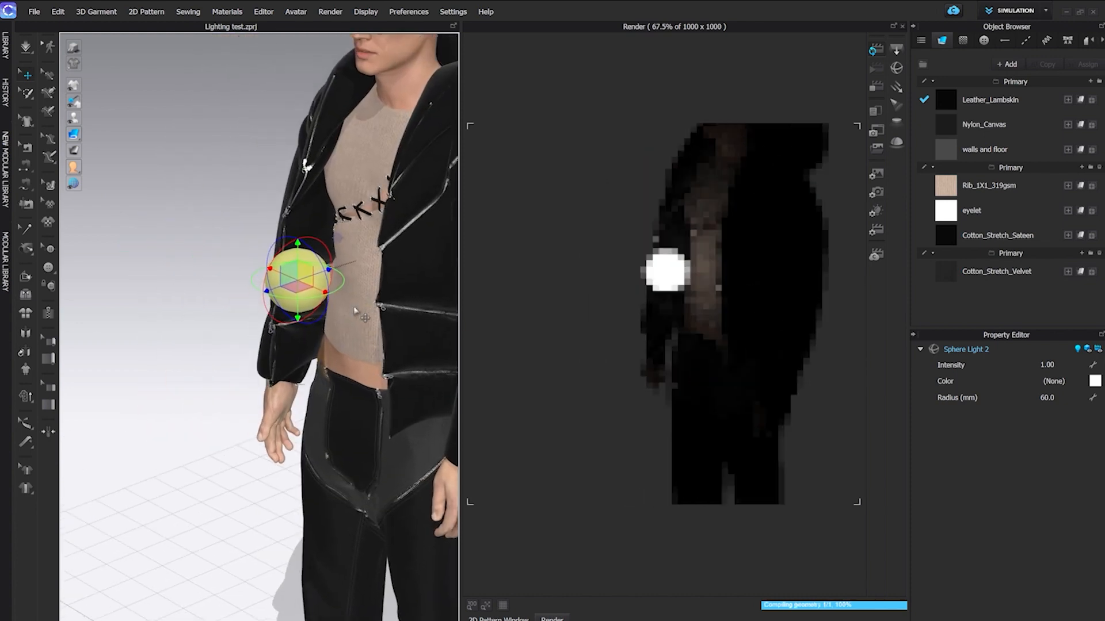
{"action": "scroll", "coordinate": [355, 311], "scroll_direction": "up", "scroll_amount": 3}
{"action": "middle_click_drag", "start_coordinate": [355, 311], "coordinate": [257, 387]}
{"action": "scroll", "coordinate": [217, 405], "scroll_direction": "up", "scroll_amount": 2}
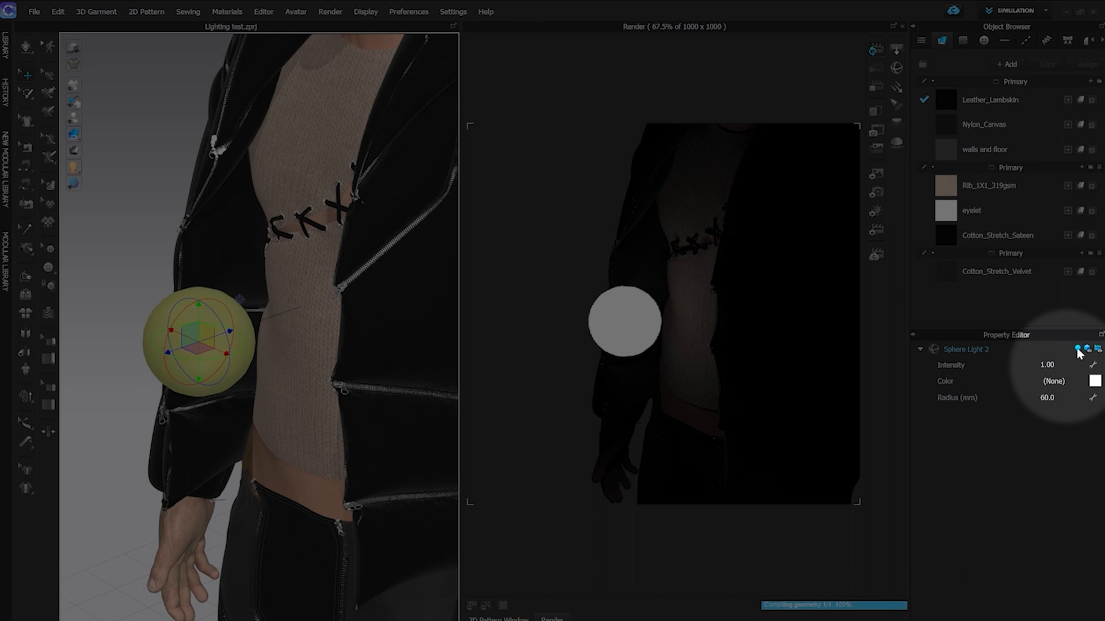
{"action": "left_click", "coordinate": [1078, 349]}
{"action": "left_click", "coordinate": [1077, 349]}
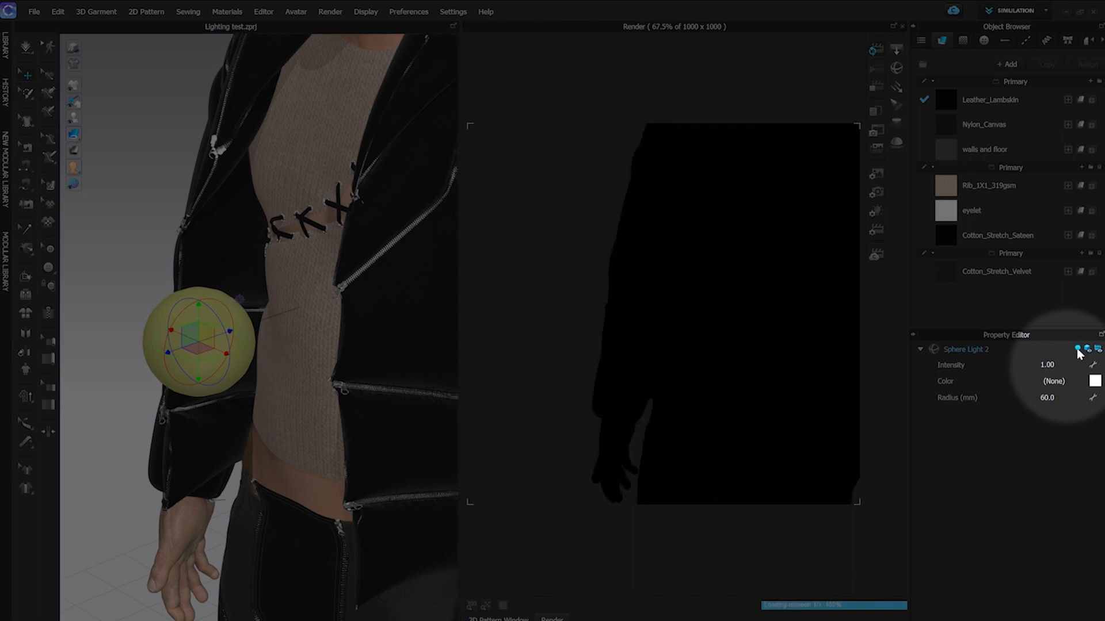
{"action": "left_click", "coordinate": [1088, 349]}
{"action": "left_click", "coordinate": [1089, 349]}
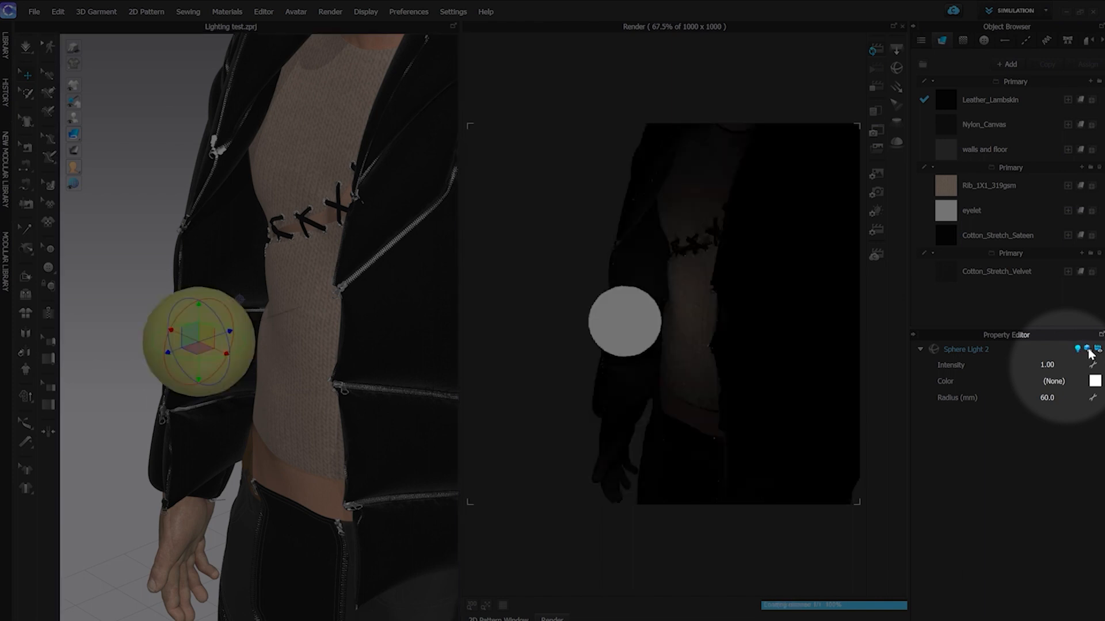
Set the sphere light's intensity to 6 and give it a muted red colour
{"action": "left_click", "coordinate": [1048, 365]}
{"action": "type", "text": "6"}
{"action": "key", "text": "Return"}
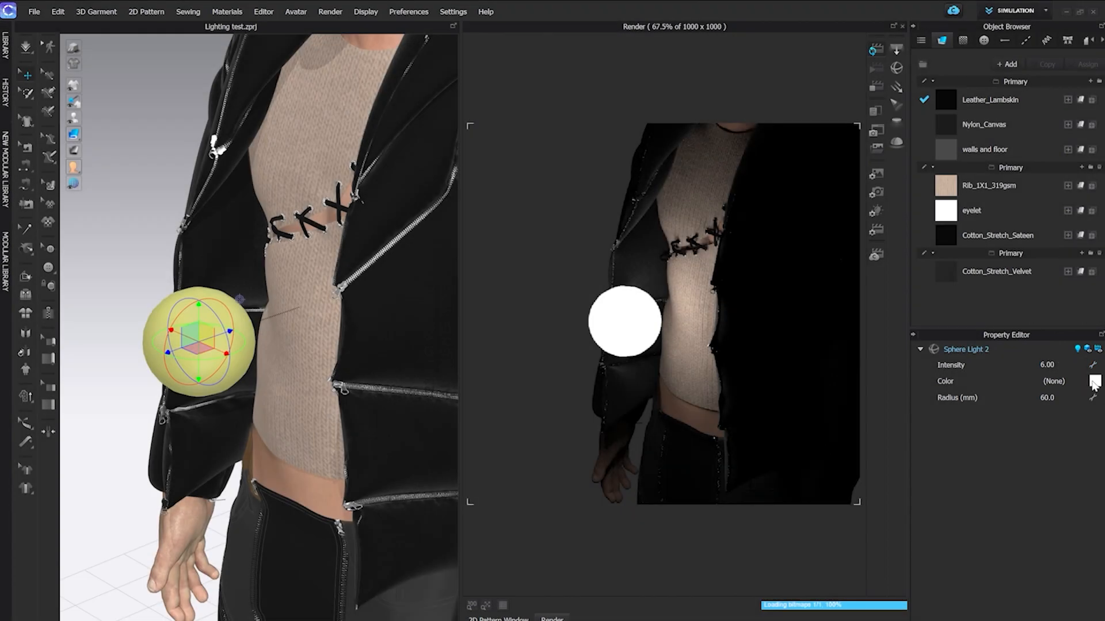
{"action": "left_click", "coordinate": [1095, 381]}
{"action": "left_click", "coordinate": [440, 214]}
{"action": "left_click", "coordinate": [523, 503]}
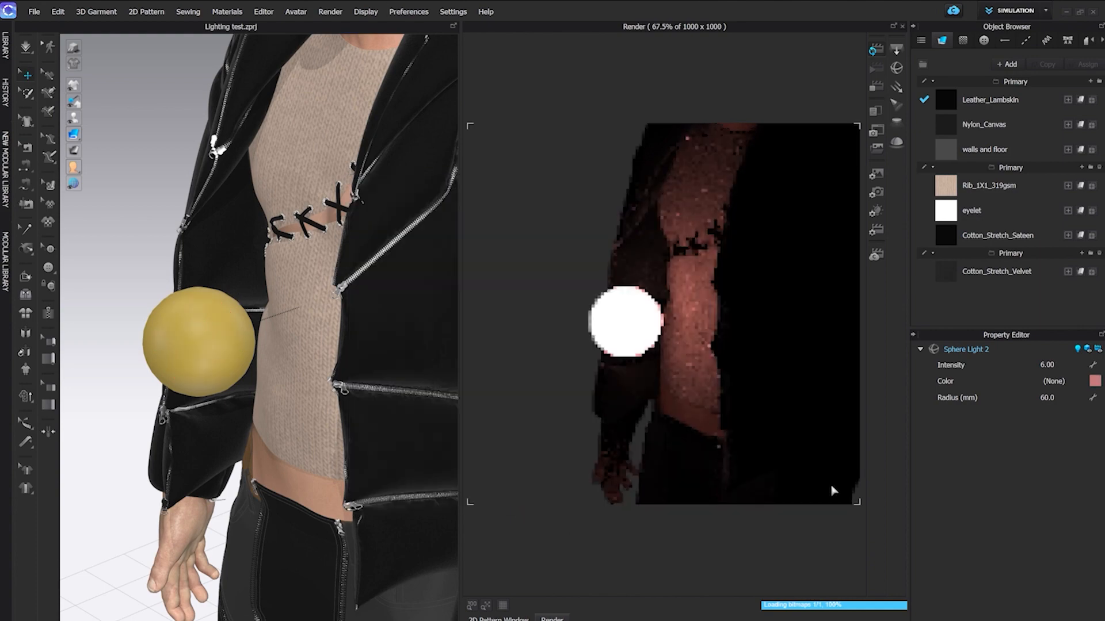
Set the sphere light's radius to 100 mm
{"action": "left_click", "coordinate": [1059, 396]}
{"action": "type", "text": "10"}
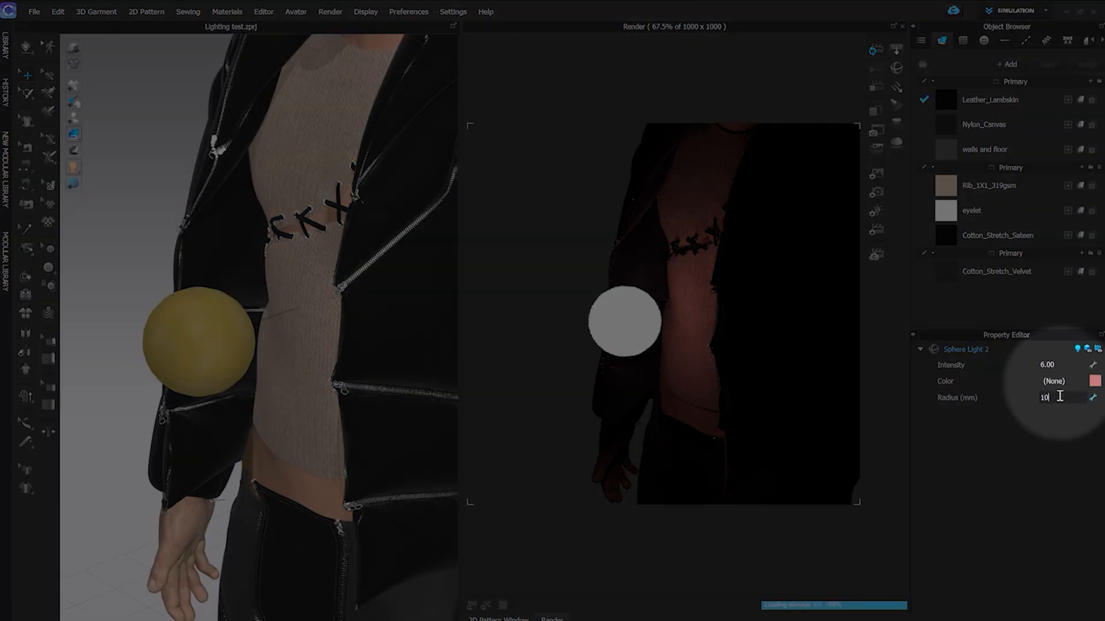
{"action": "type", "text": "0"}
{"action": "key", "text": "Return"}
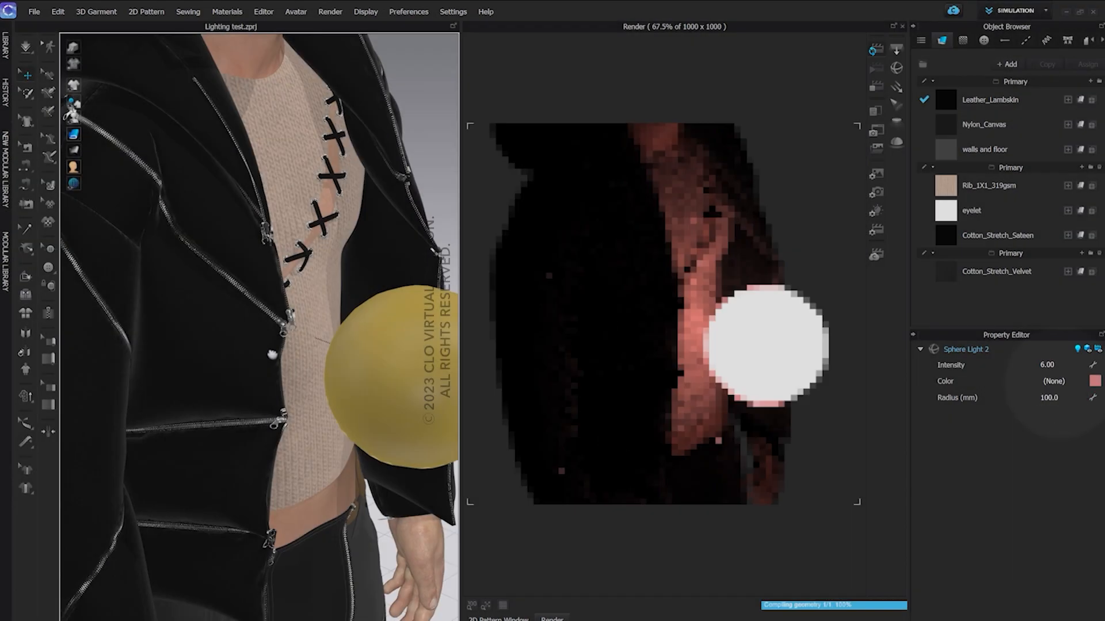
{"action": "right_click_drag", "start_coordinate": [271, 354], "coordinate": [346, 464]}
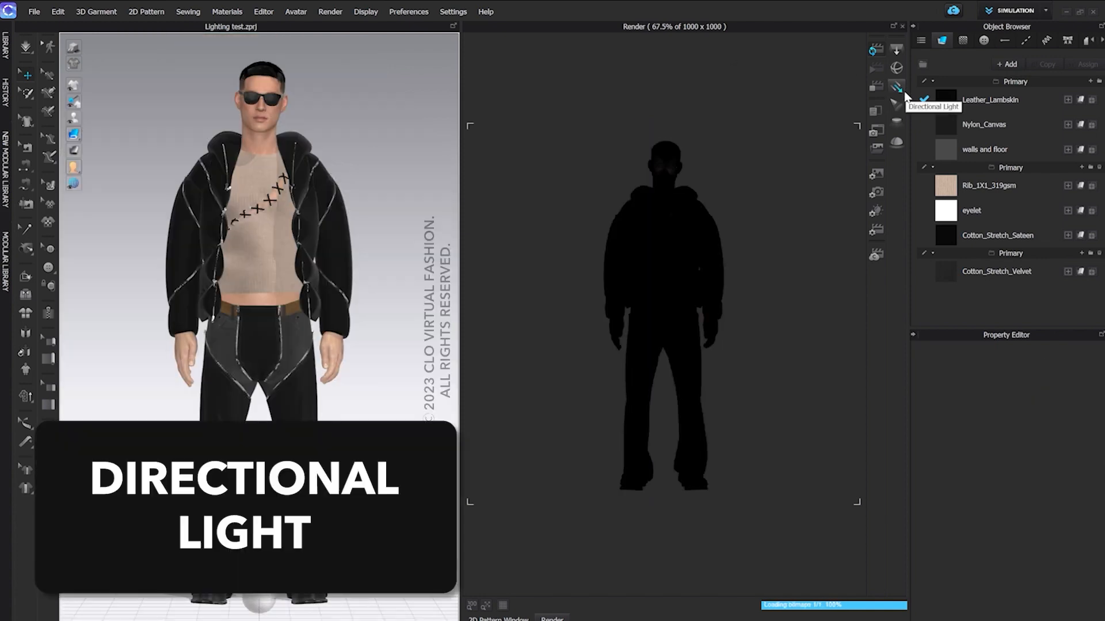
Add a directional light and raise it from the floor to above the avatar's head
{"action": "left_click", "coordinate": [902, 93]}
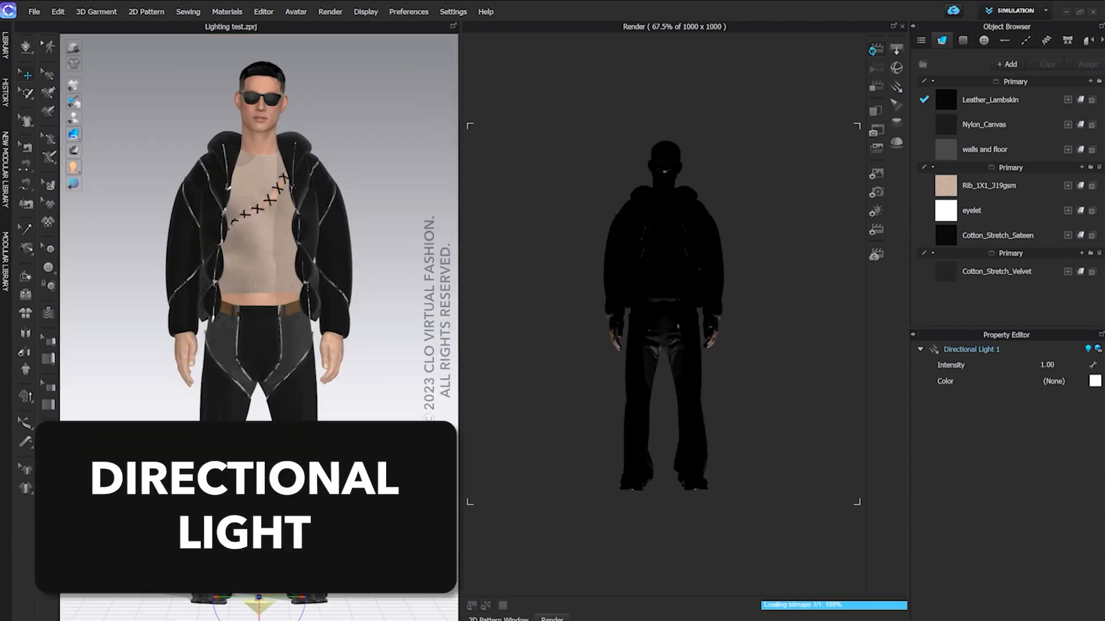
{"action": "right_click_drag", "start_coordinate": [403, 449], "coordinate": [345, 491]}
{"action": "scroll", "coordinate": [345, 474], "scroll_direction": "down", "scroll_amount": 2}
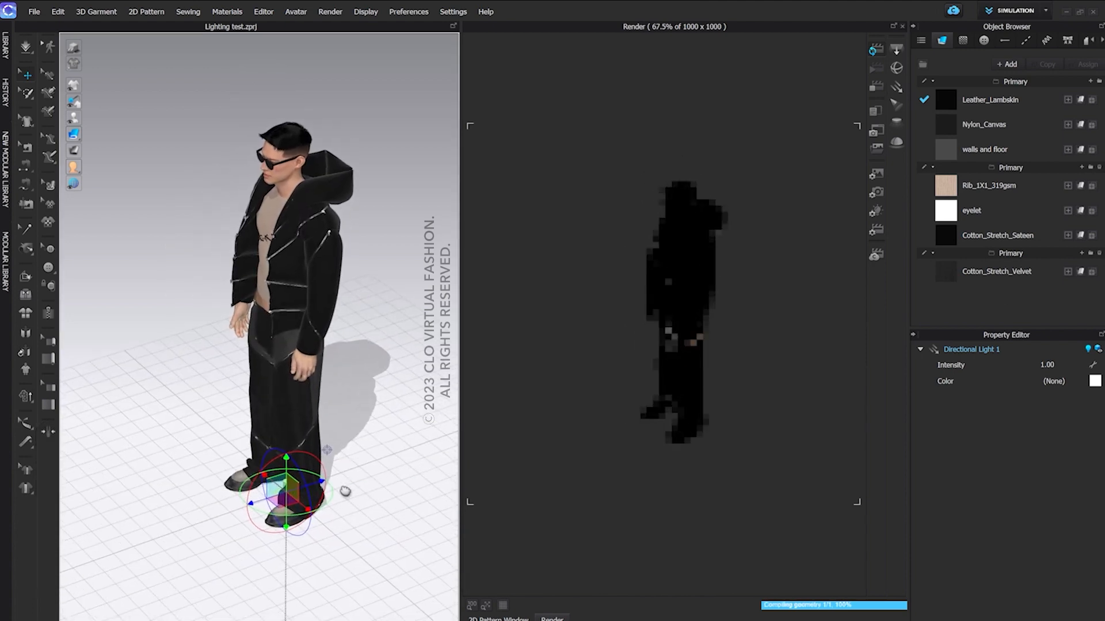
{"action": "middle_click_drag", "start_coordinate": [345, 491], "coordinate": [346, 502]}
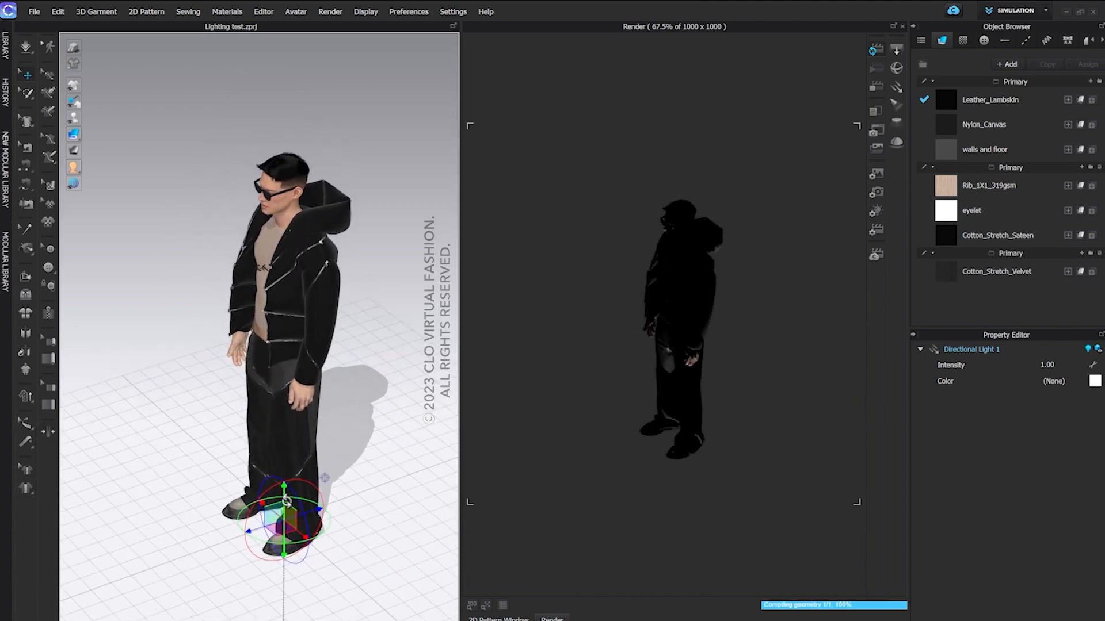
{"action": "left_click_drag", "start_coordinate": [286, 501], "coordinate": [252, 63]}
Rotate the directional light slightly above the avatar's head
{"action": "right_click_drag", "start_coordinate": [279, 113], "coordinate": [377, 129]}
{"action": "middle_click_drag", "start_coordinate": [343, 232], "coordinate": [362, 308]}
{"action": "scroll", "coordinate": [363, 308], "scroll_direction": "up", "scroll_amount": 5}
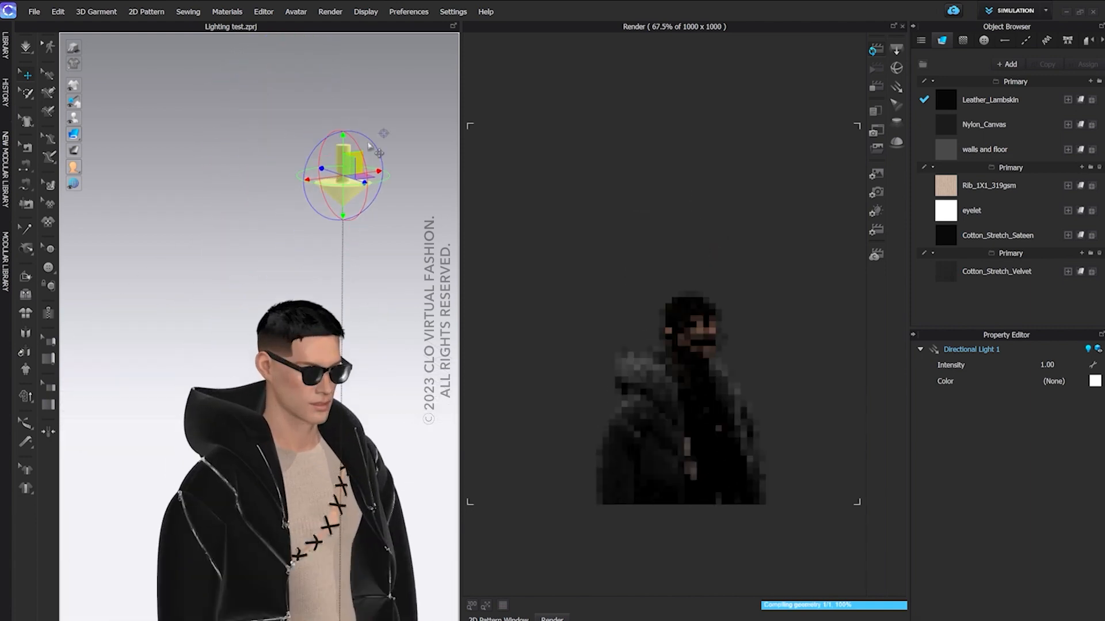
{"action": "right_click_drag", "start_coordinate": [348, 366], "coordinate": [276, 392]}
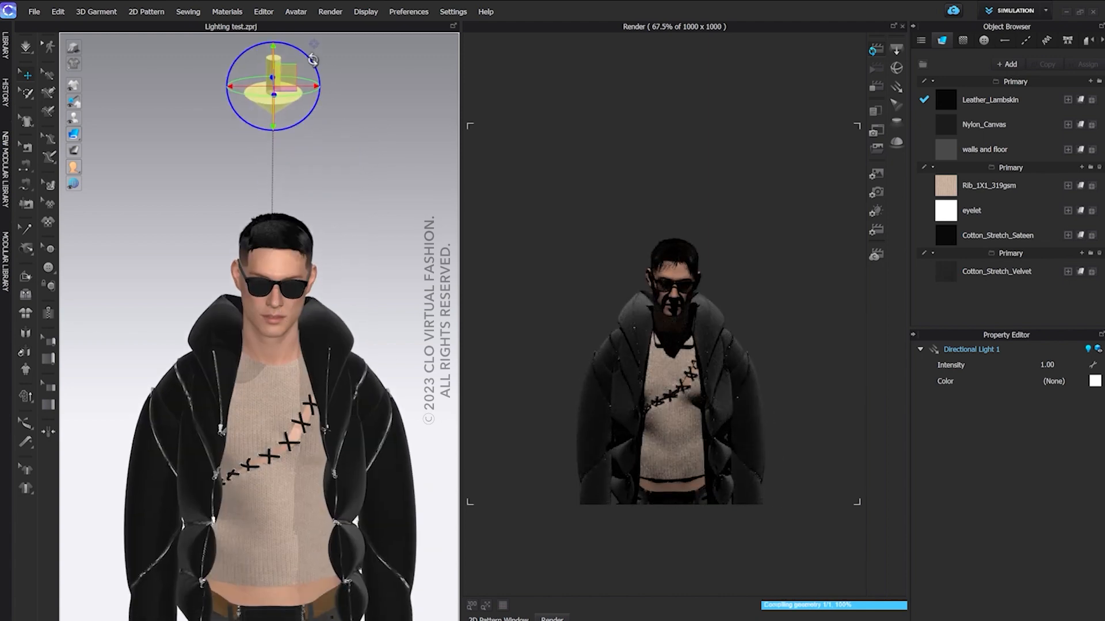
{"action": "mouse_move", "coordinate": [313, 59]}
{"action": "left_mouse_down"}
{"action": "mouse_move", "coordinate": [330, 77]}
{"action": "mouse_move", "coordinate": [298, 41]}
{"action": "mouse_move", "coordinate": [310, 72]}
{"action": "left_mouse_up"}
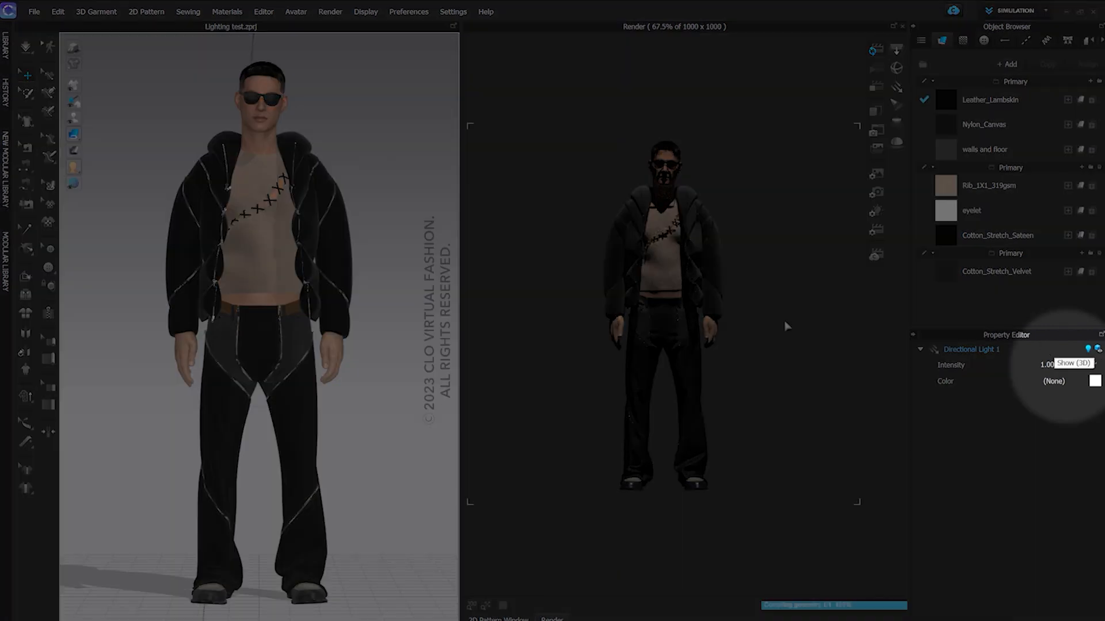
Set the directional light's intensity to 4 and colour it with a Pantone sea green
{"action": "left_click", "coordinate": [1056, 366]}
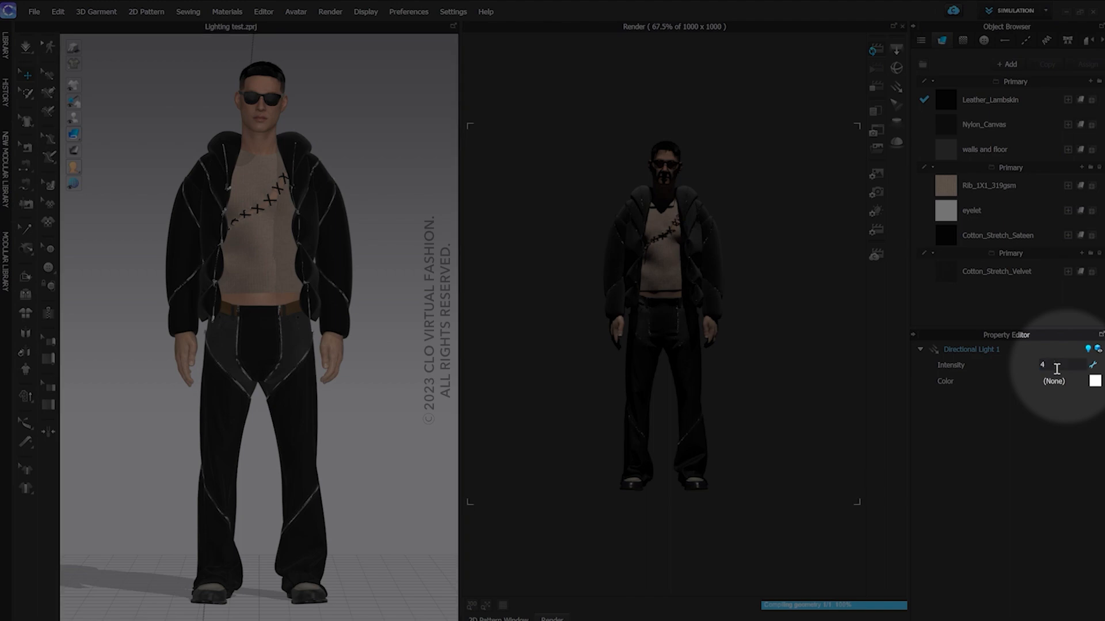
{"action": "key", "text": "Return"}
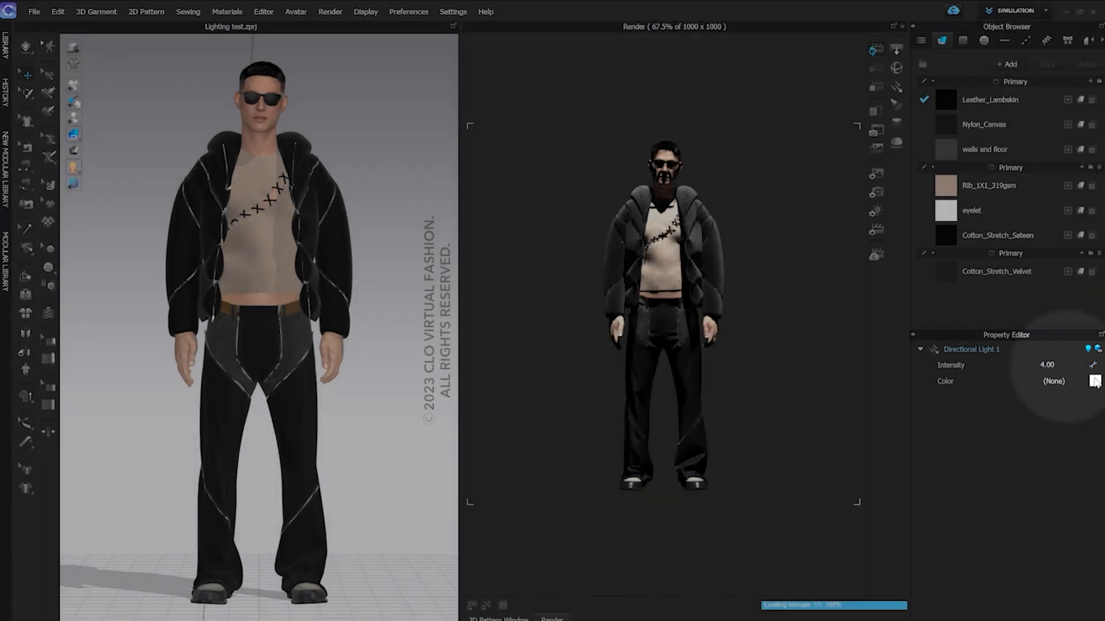
{"action": "left_click", "coordinate": [1095, 381]}
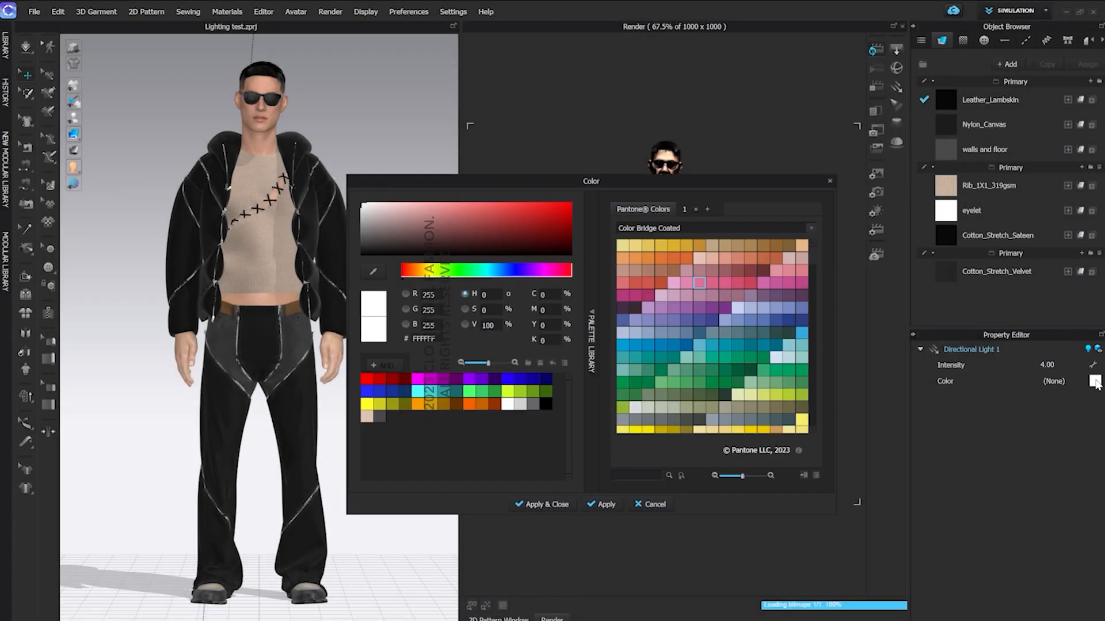
{"action": "double_click", "coordinate": [697, 356]}
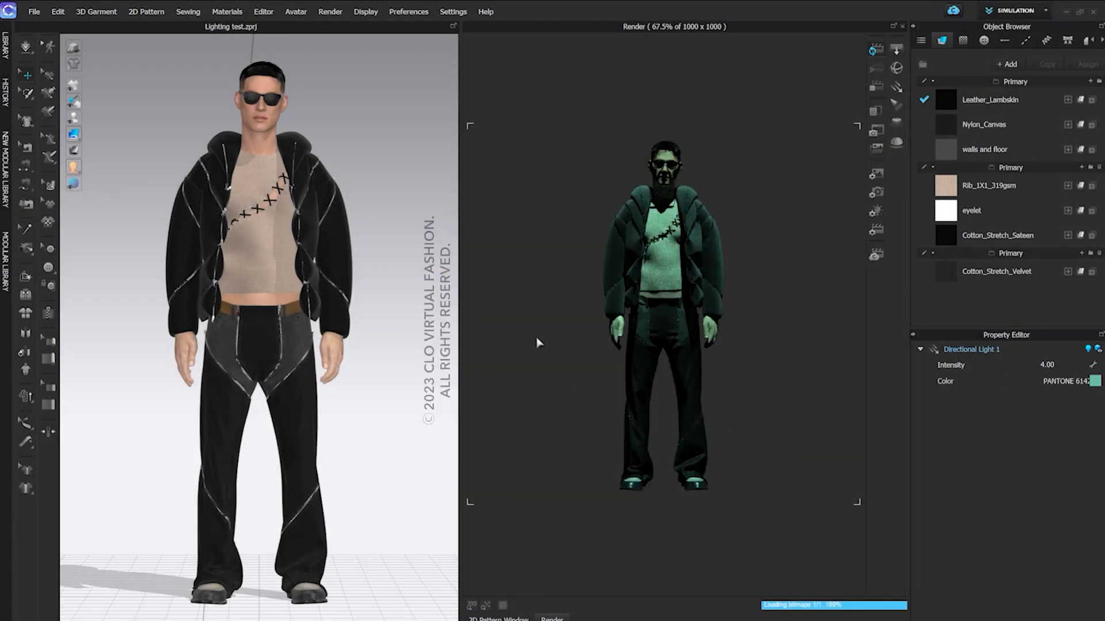
{"action": "scroll", "coordinate": [259, 98], "scroll_direction": "down", "scroll_amount": 3}
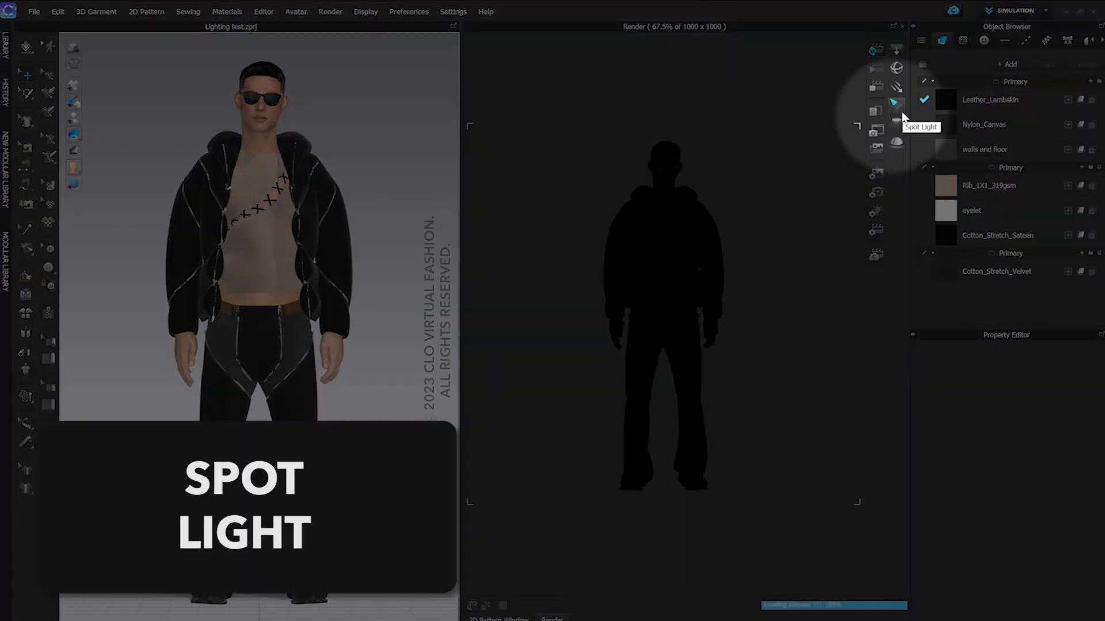
Add a spot light and raise it from the floor to above and in front of the avatar's face
{"action": "left_click", "coordinate": [903, 115]}
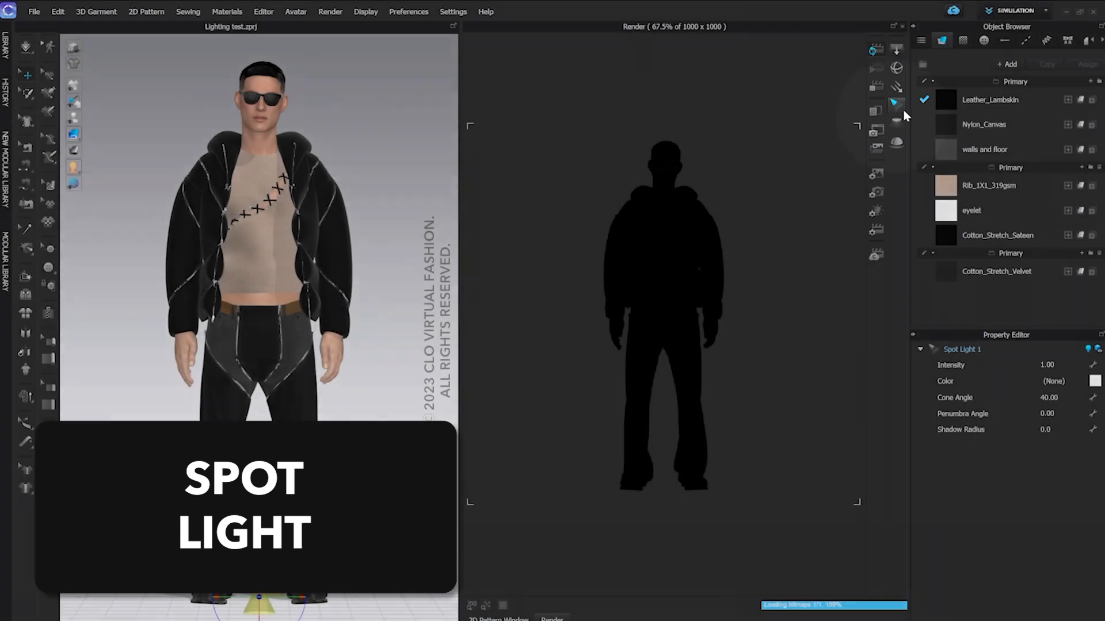
{"action": "scroll", "coordinate": [369, 492], "scroll_direction": "down", "scroll_amount": 3}
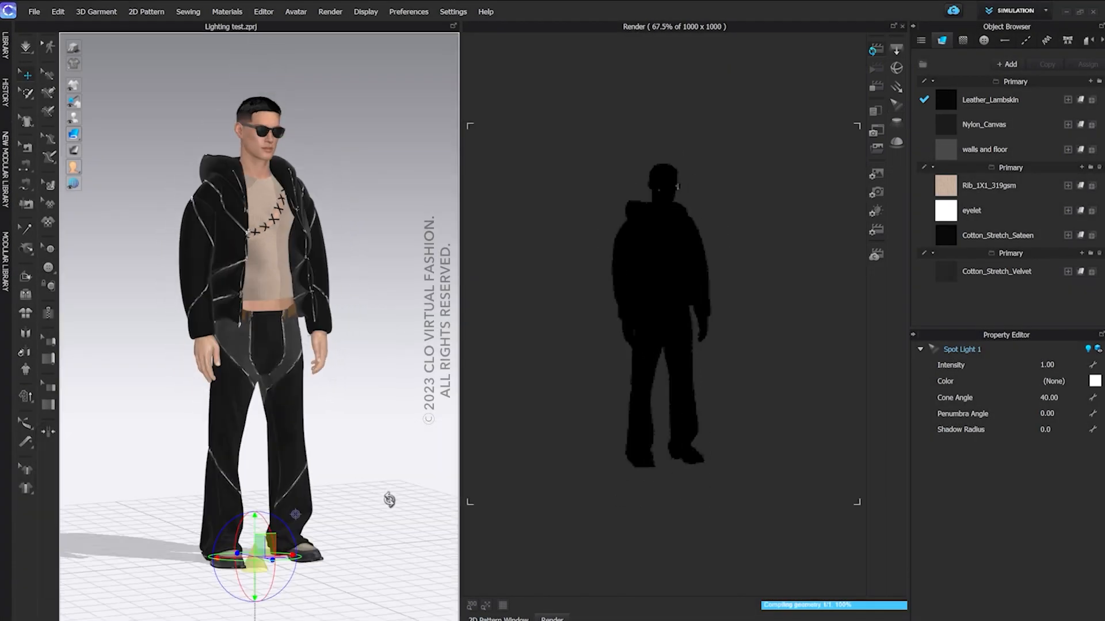
{"action": "left_click_drag", "start_coordinate": [250, 520], "coordinate": [273, 117]}
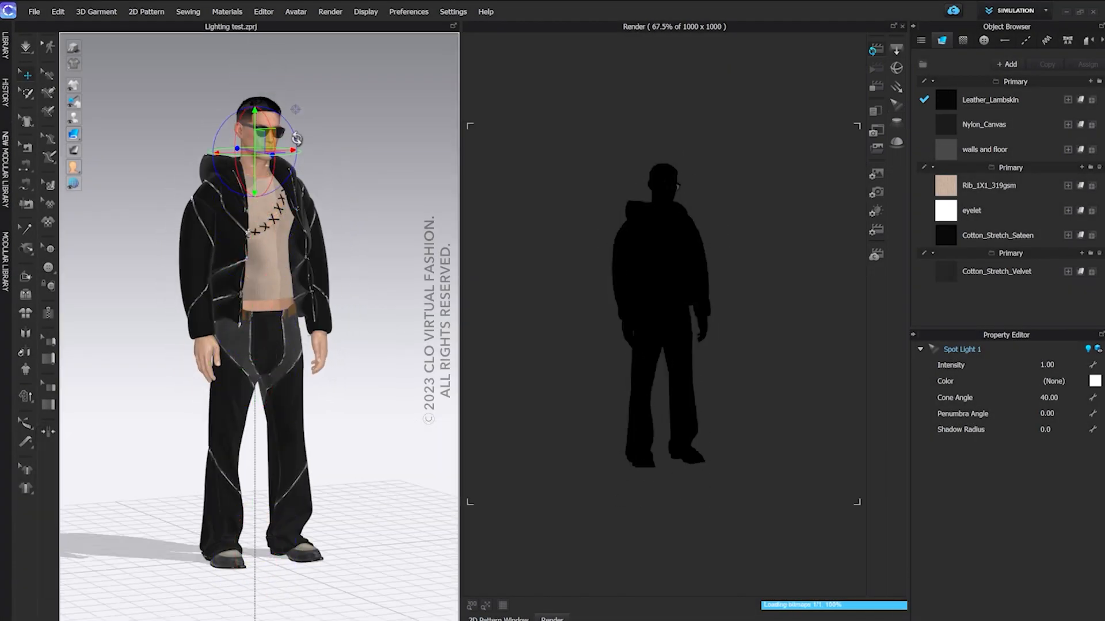
{"action": "right_click_drag", "start_coordinate": [297, 140], "coordinate": [324, 157]}
{"action": "left_click_drag", "start_coordinate": [296, 148], "coordinate": [301, 85]}
{"action": "right_click_drag", "start_coordinate": [301, 85], "coordinate": [326, 75]}
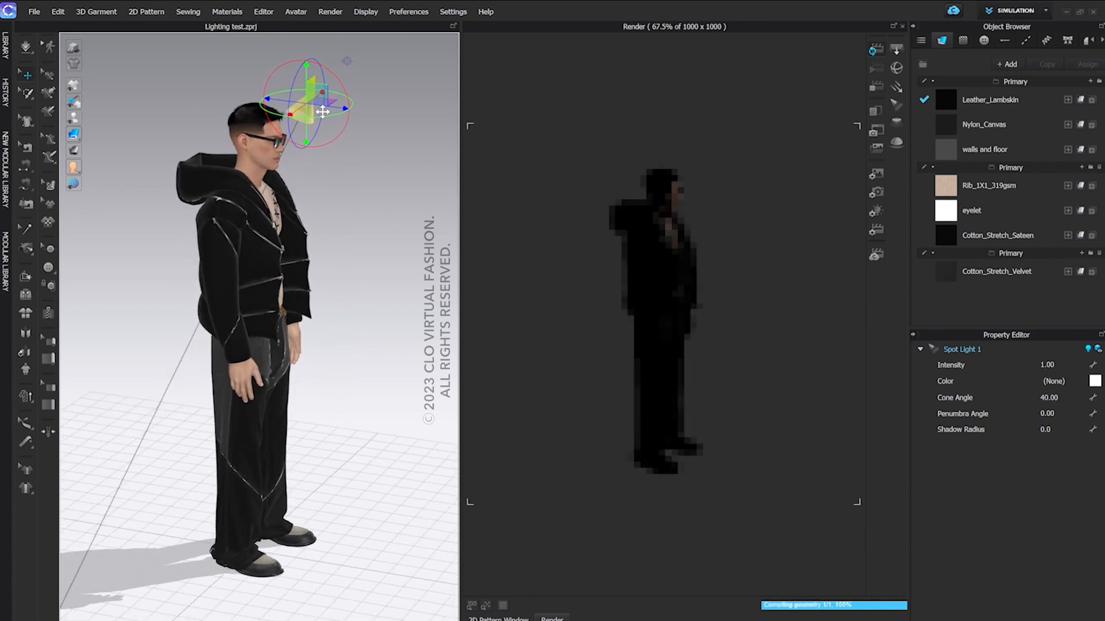
{"action": "left_click_drag", "start_coordinate": [326, 75], "coordinate": [334, 108]}
Examine the spot light's effect on the avatar's face and chest up close
{"action": "right_click_drag", "start_coordinate": [335, 115], "coordinate": [274, 153]}
{"action": "key", "text": "2"}
{"action": "scroll", "coordinate": [261, 172], "scroll_direction": "up", "scroll_amount": 4}
{"action": "middle_click_drag", "start_coordinate": [260, 92], "coordinate": [260, 281]}
{"action": "scroll", "coordinate": [260, 280], "scroll_direction": "up", "scroll_amount": 4}
{"action": "right_click_drag", "start_coordinate": [268, 286], "coordinate": [275, 291]}
{"action": "middle_click_drag", "start_coordinate": [265, 302], "coordinate": [268, 336]}
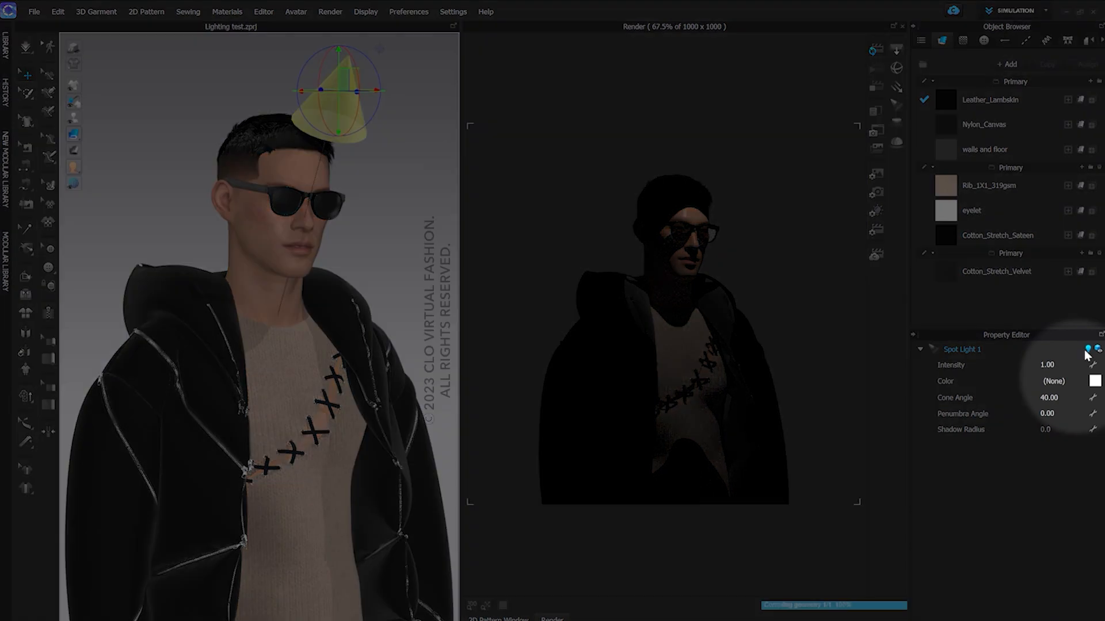
Try an intensity of 4 on the spot light, then lower it to 2
{"action": "left_click", "coordinate": [1047, 365]}
{"action": "key", "text": "Return"}
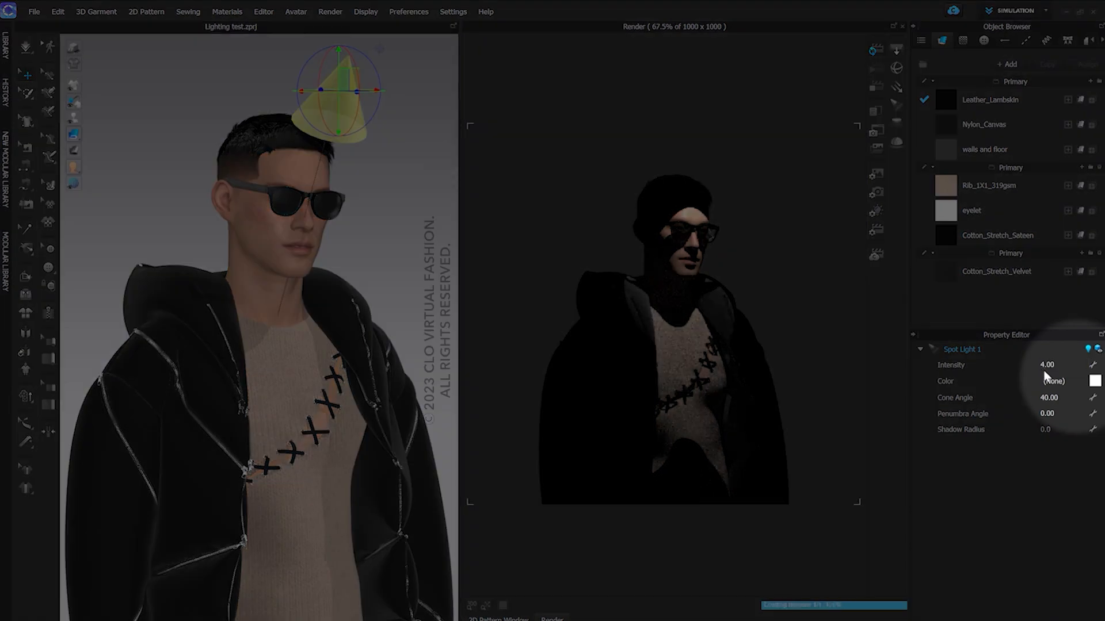
{"action": "left_click", "coordinate": [1052, 365]}
{"action": "type", "text": "2"}
{"action": "key", "text": "Return"}
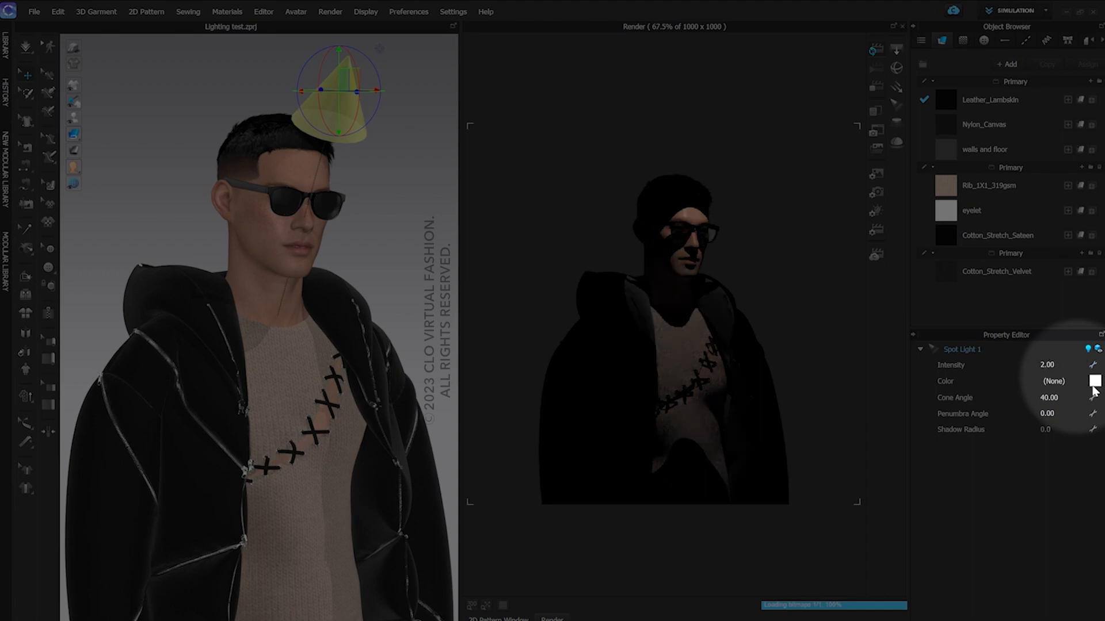
Colour the spot light with a light blue from the Pantone Color Bridge Coated palette
{"action": "left_click", "coordinate": [1095, 381]}
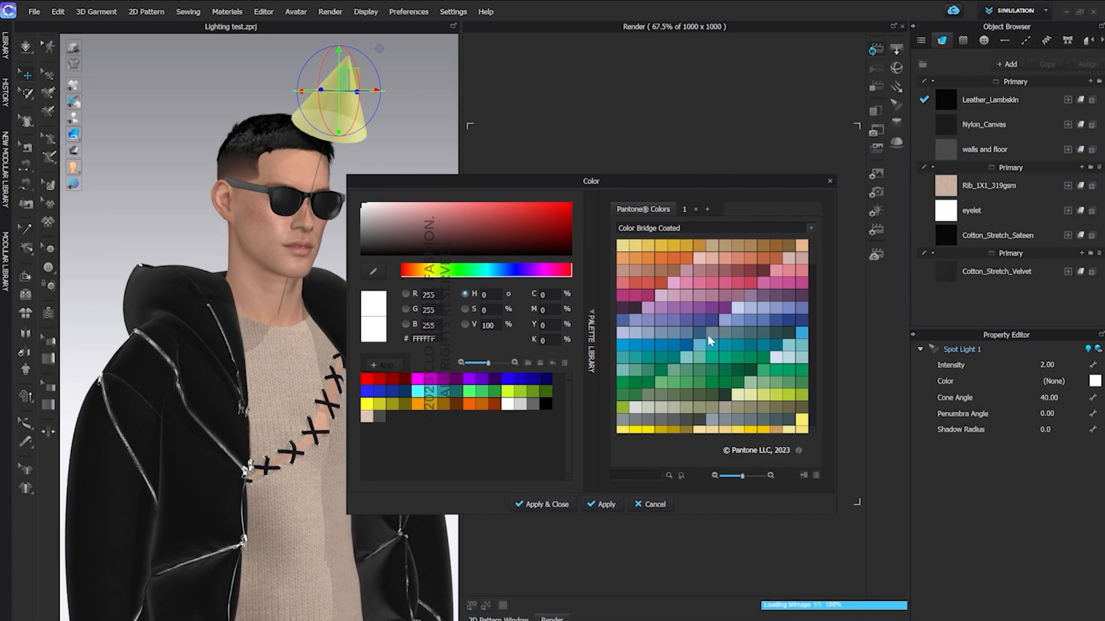
{"action": "left_click", "coordinate": [699, 344]}
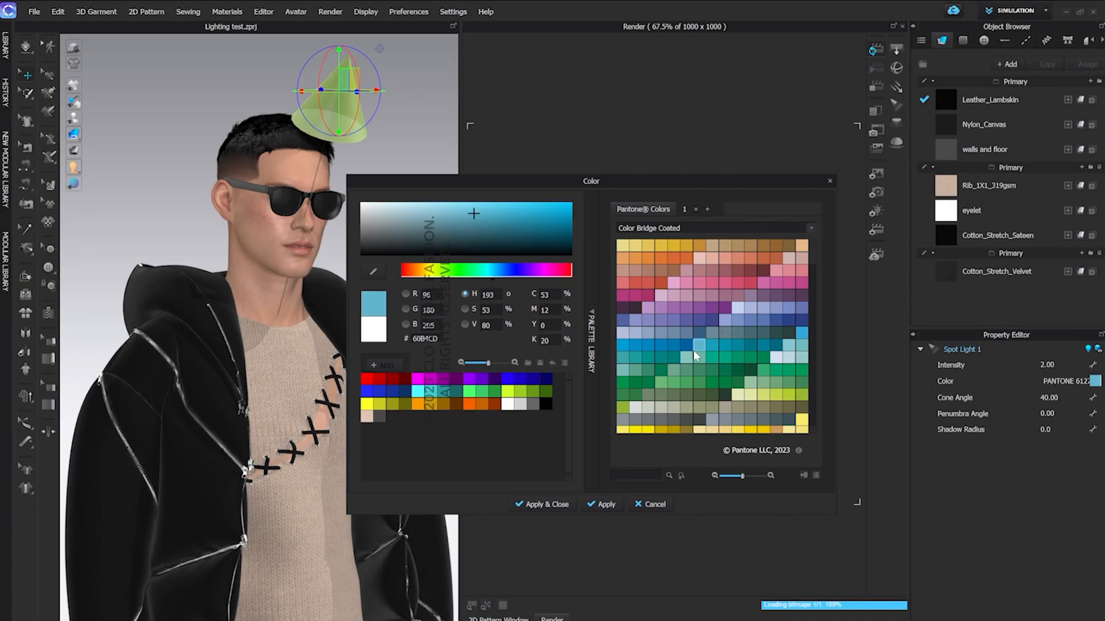
{"action": "left_click", "coordinate": [547, 504]}
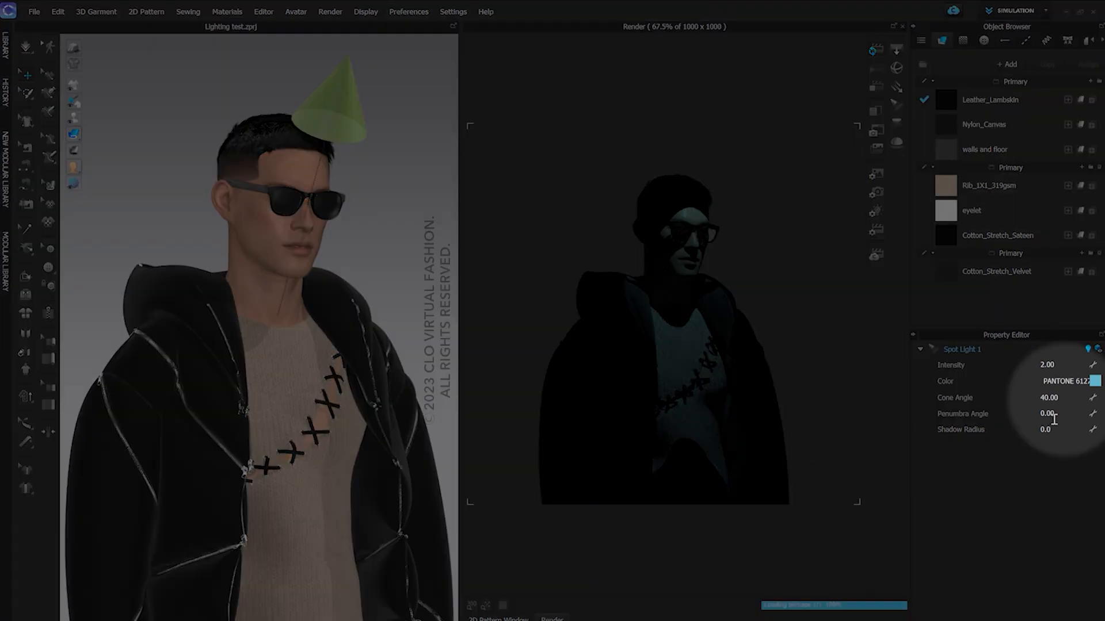
Compare the spot light's cone angle at 20 and 50, then return it to 20
{"action": "left_click", "coordinate": [1064, 399]}
{"action": "key", "text": "Return"}
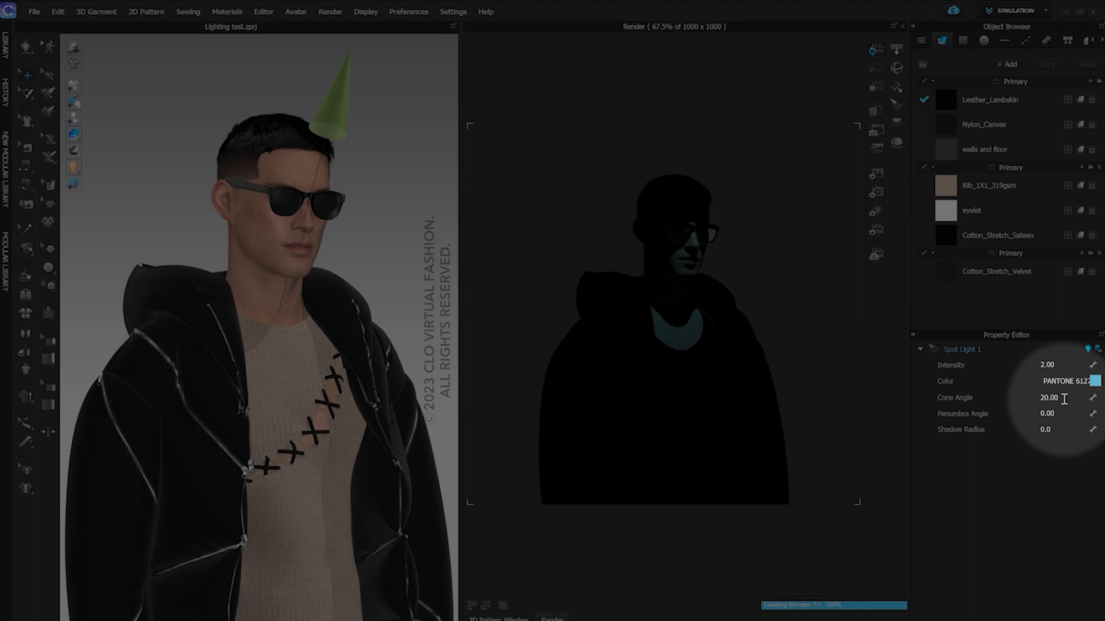
{"action": "double_click", "coordinate": [1064, 399]}
{"action": "type", "text": "50"}
{"action": "key", "text": "Return"}
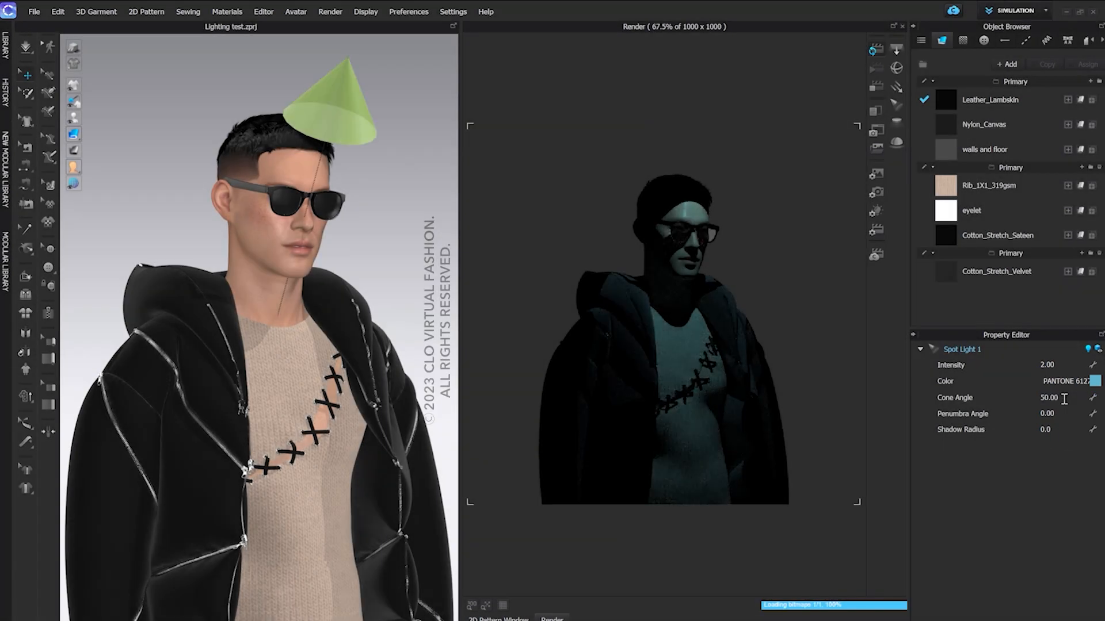
{"action": "double_click", "coordinate": [1064, 398]}
{"action": "type", "text": "20"}
{"action": "key", "text": "Return"}
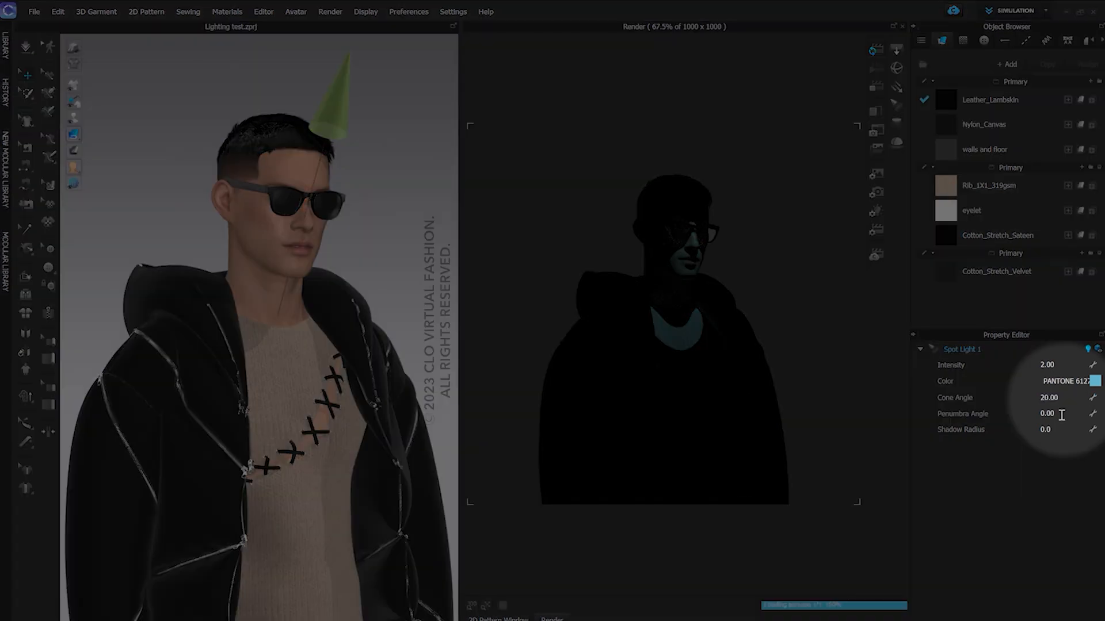
Try a penumbra angle of 10 on the spot light, then reduce it to 5
{"action": "double_click", "coordinate": [1061, 414]}
{"action": "type", "text": "10"}
{"action": "key", "text": "Return"}
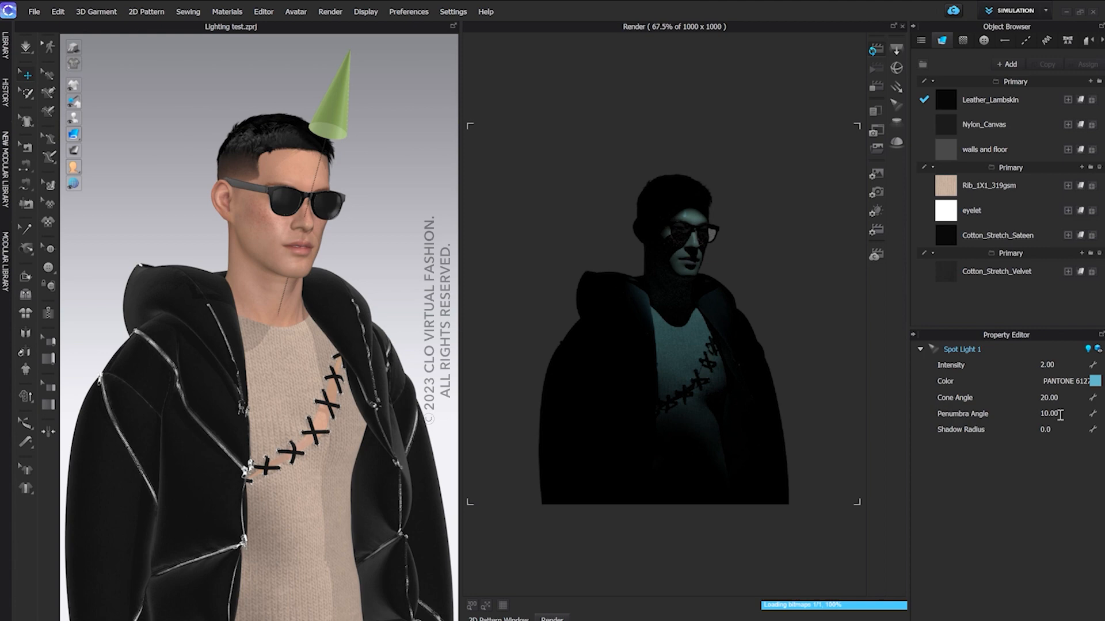
{"action": "double_click", "coordinate": [1061, 414]}
{"action": "type", "text": "5"}
{"action": "key", "text": "Return"}
Compare the spot light's penumbra angle at 0 and 100, then return it to 0
{"action": "double_click", "coordinate": [1060, 414]}
{"action": "type", "text": "0"}
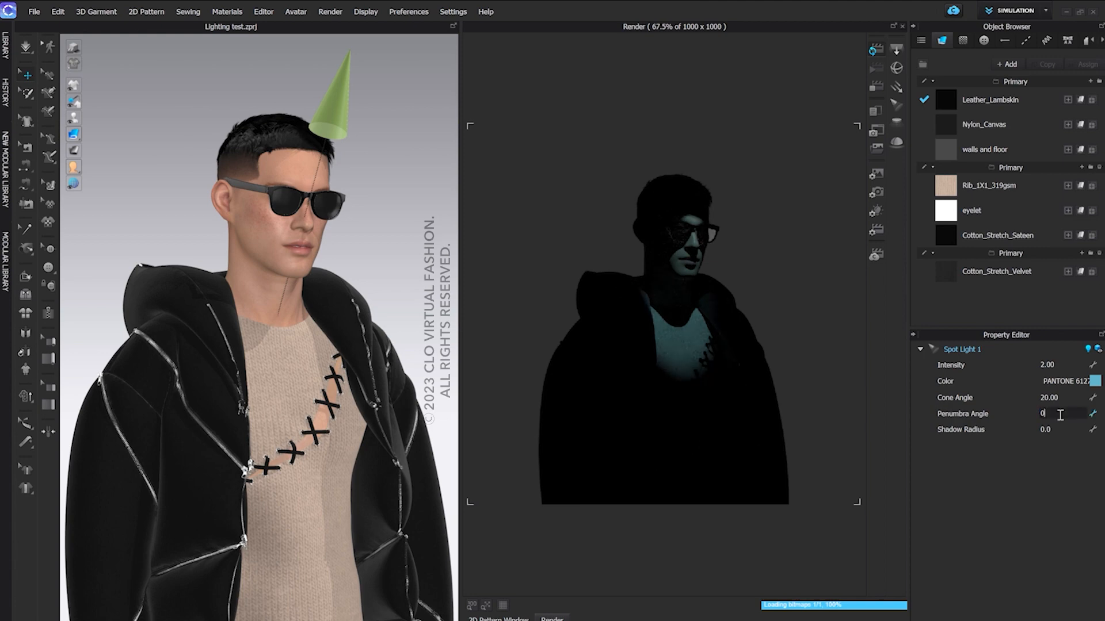
{"action": "key", "text": "Return"}
{"action": "double_click", "coordinate": [1061, 414]}
{"action": "type", "text": "100"}
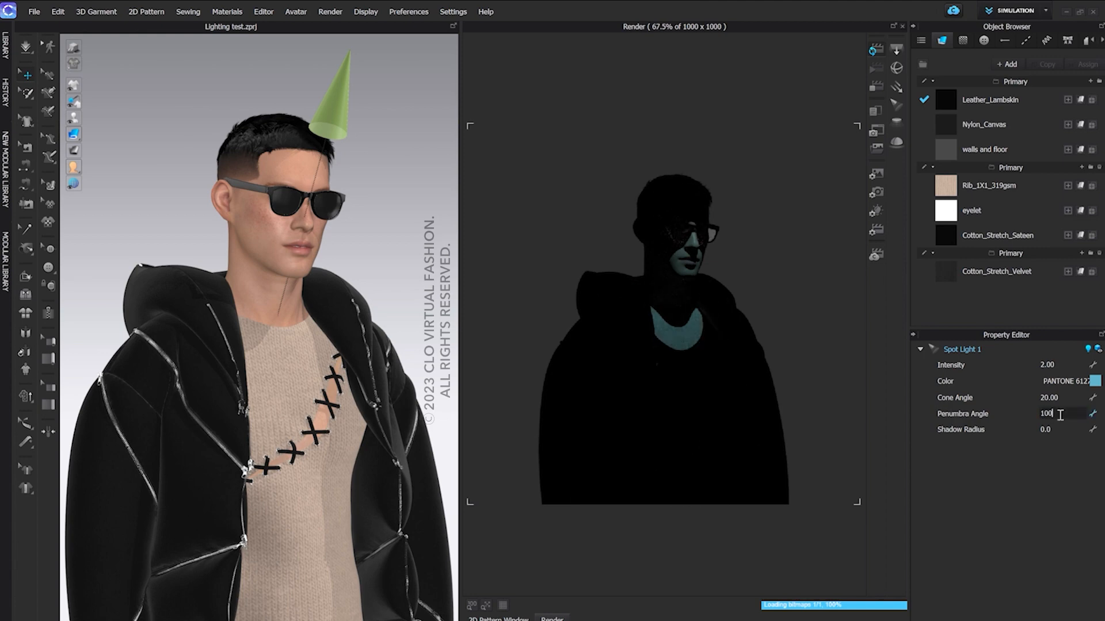
{"action": "key", "text": "Return"}
{"action": "double_click", "coordinate": [1060, 414]}
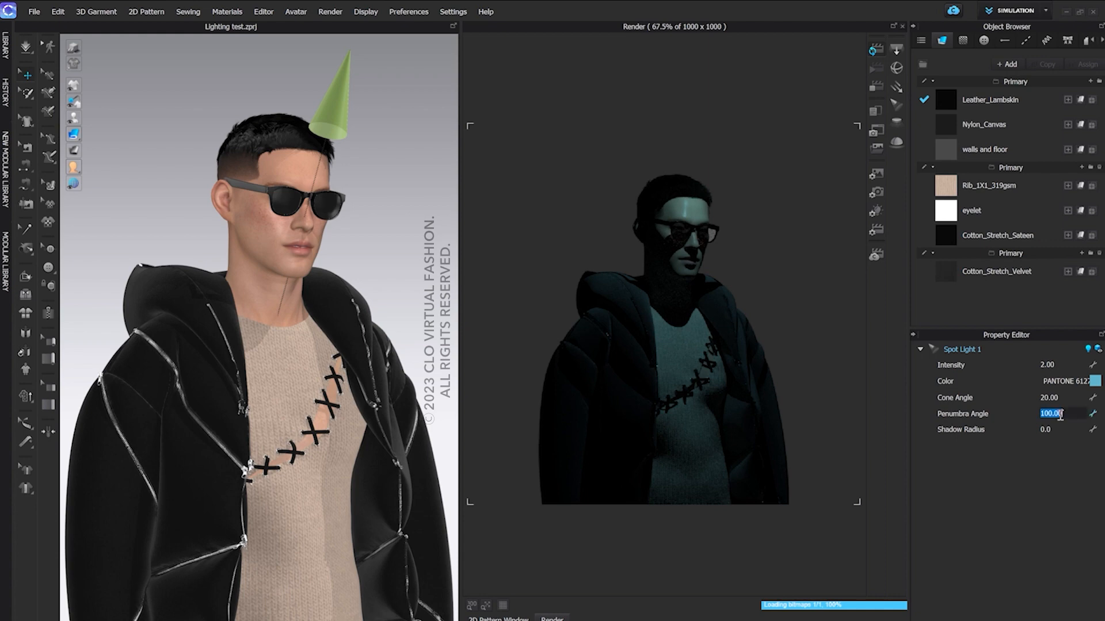
{"action": "type", "text": "0"}
{"action": "key", "text": "Return"}
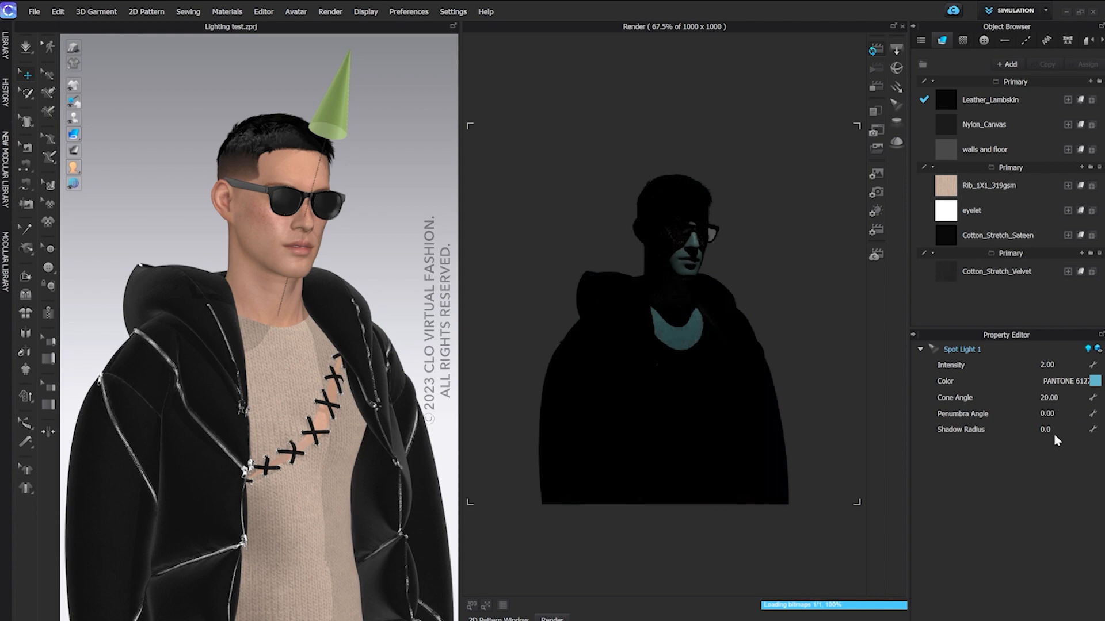
Increase the spot light's shadow radius in stages to 2, 20 and finally 40
{"action": "double_click", "coordinate": [1045, 430]}
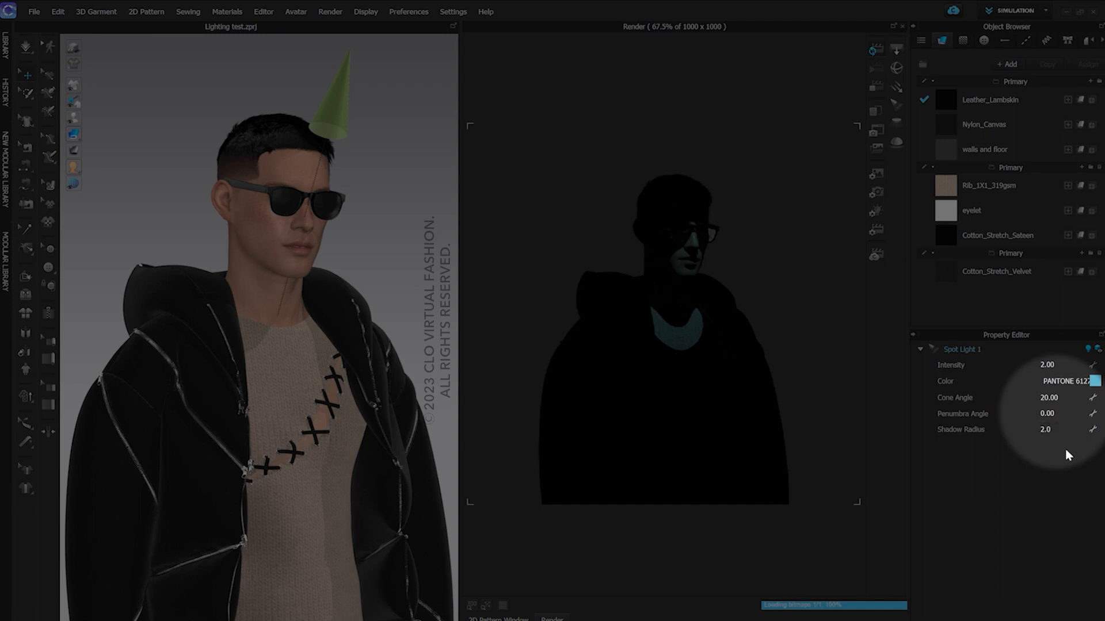
{"action": "double_click", "coordinate": [1062, 430]}
{"action": "type", "text": "20"}
{"action": "key", "text": "Return"}
{"action": "double_click", "coordinate": [1063, 429]}
{"action": "type", "text": "40"}
{"action": "key", "text": "Return"}
Widen the spot light's cone angle to 40 and set its penumbra angle to 10
{"action": "double_click", "coordinate": [1061, 398]}
{"action": "type", "text": "40"}
{"action": "key", "text": "Return"}
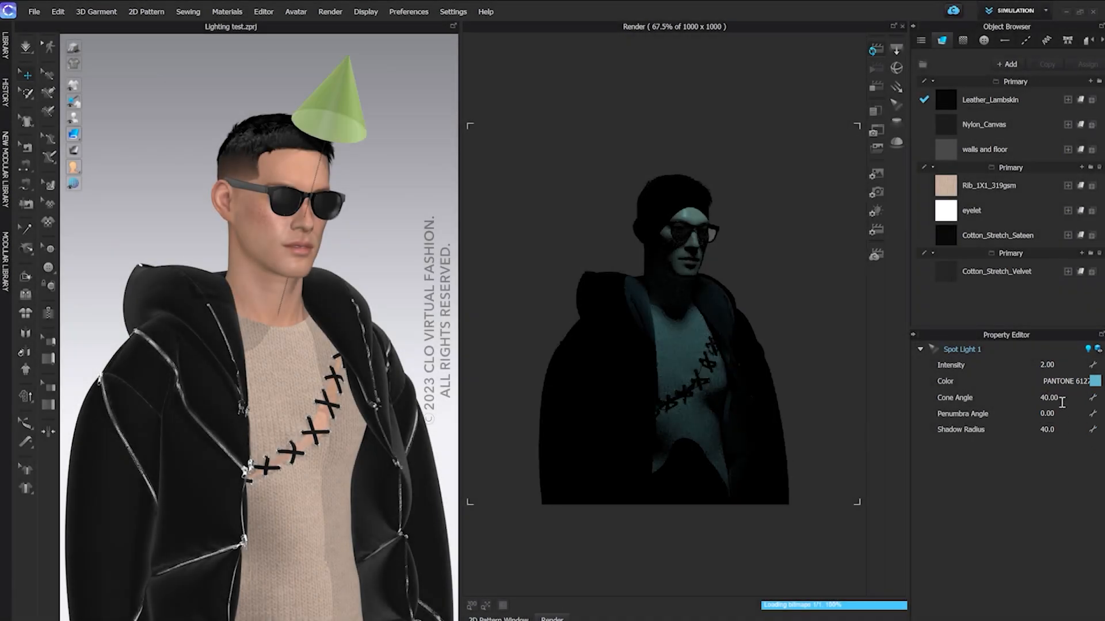
{"action": "double_click", "coordinate": [1060, 414]}
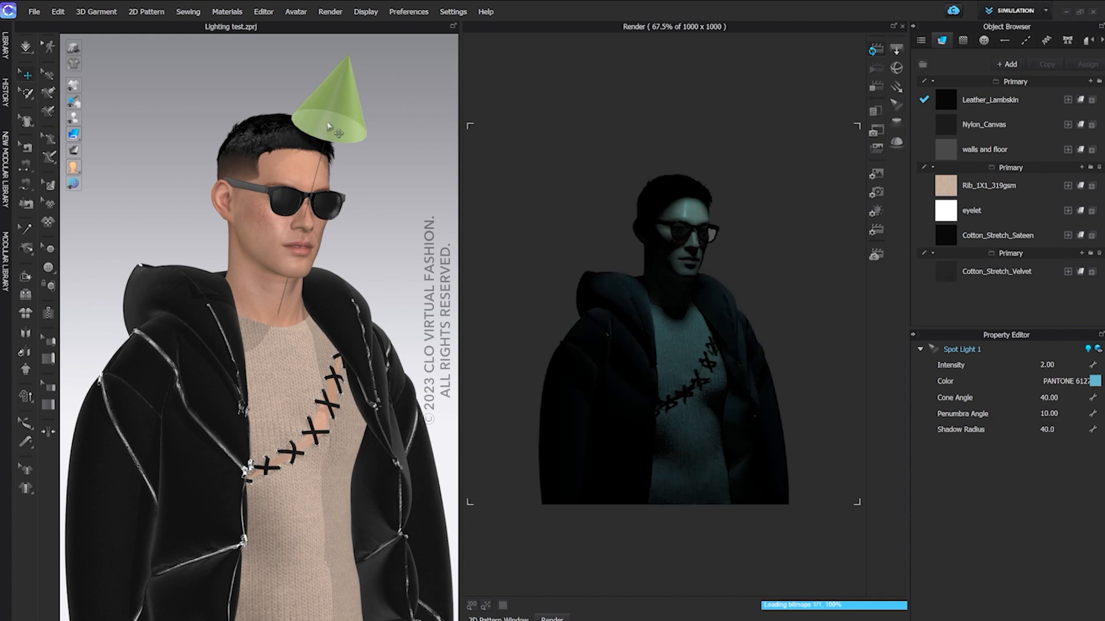
Delete the spot light above the avatar's head and return to the full front view
{"action": "left_click", "coordinate": [328, 126]}
{"action": "key", "text": "Delete"}
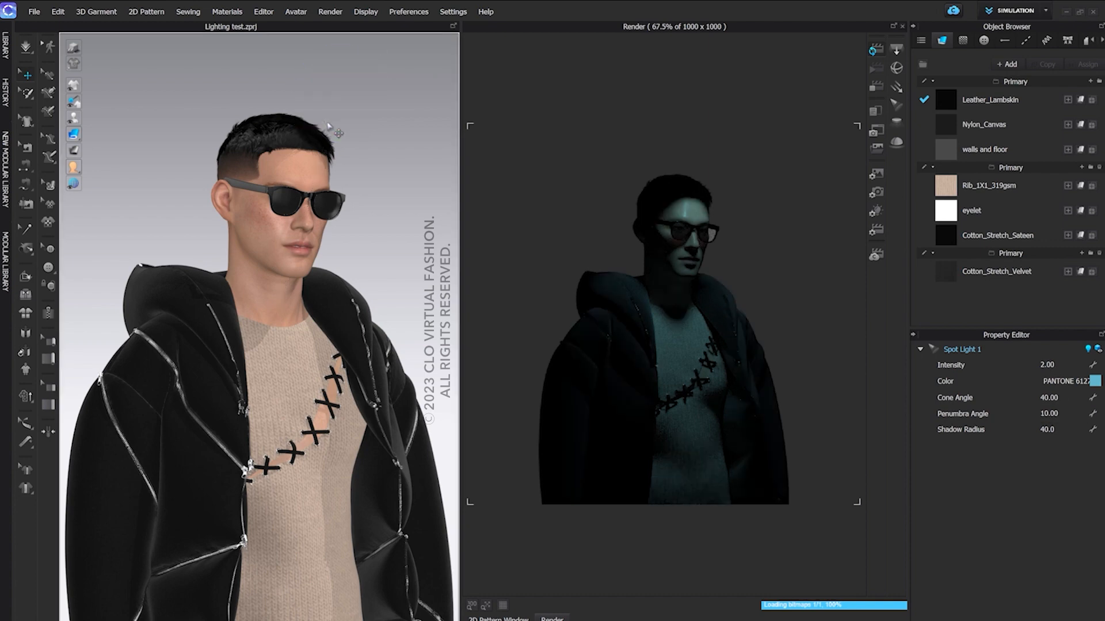
{"action": "key", "text": "2"}
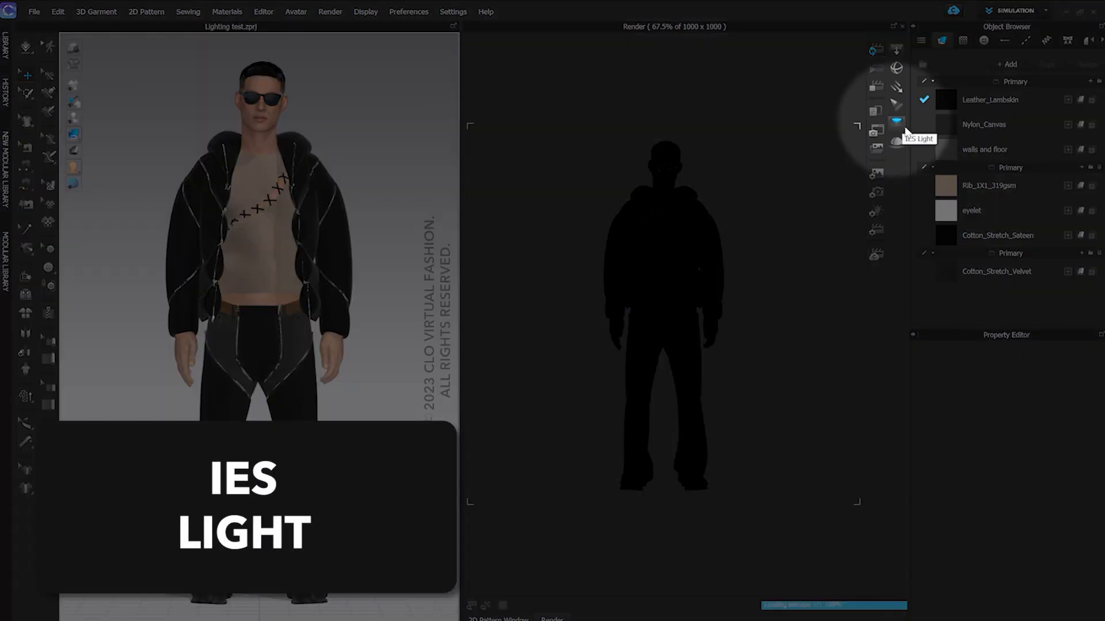
Add an IES light above the avatar's head and load IES_Light_06.ies from the Lights folder as its IES file
{"action": "left_click", "coordinate": [903, 126]}
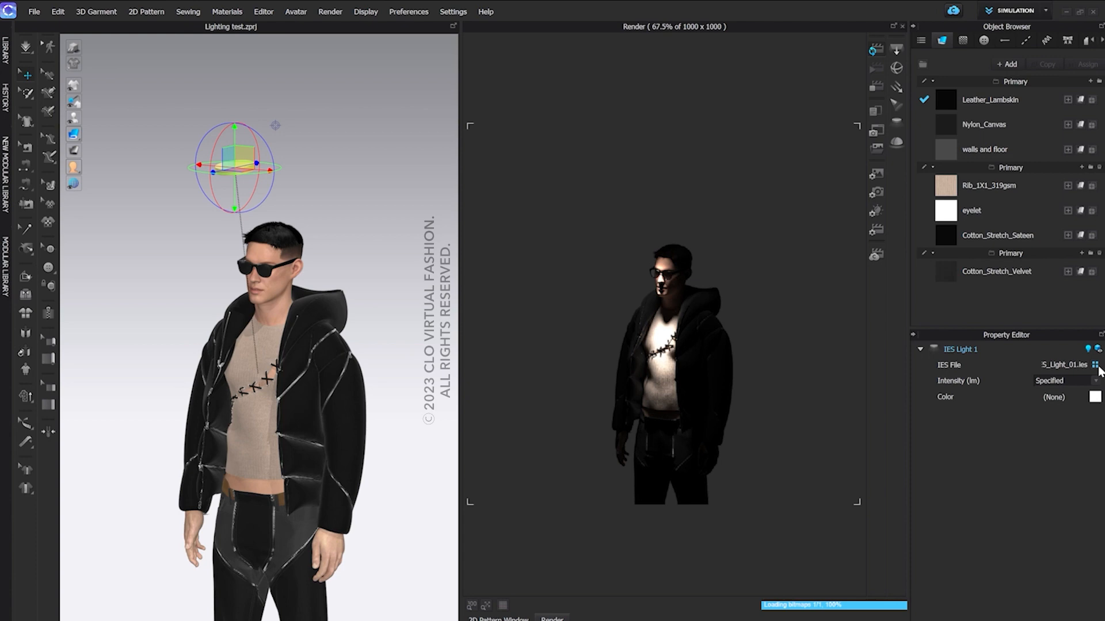
{"action": "left_click", "coordinate": [1096, 366]}
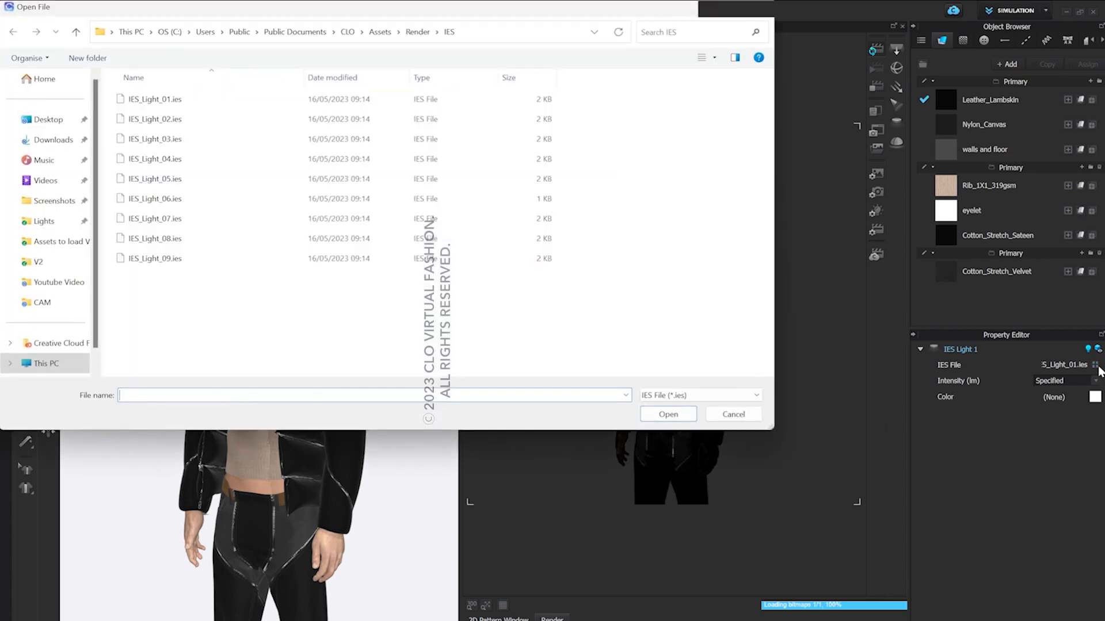
{"action": "left_click", "coordinate": [59, 221]}
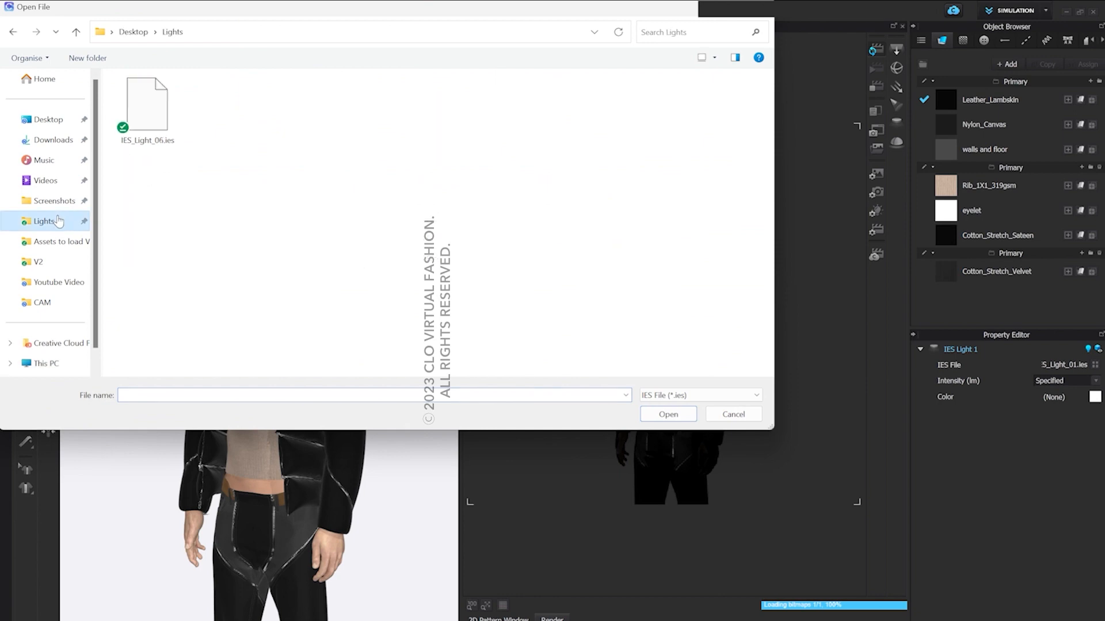
{"action": "left_click", "coordinate": [146, 106]}
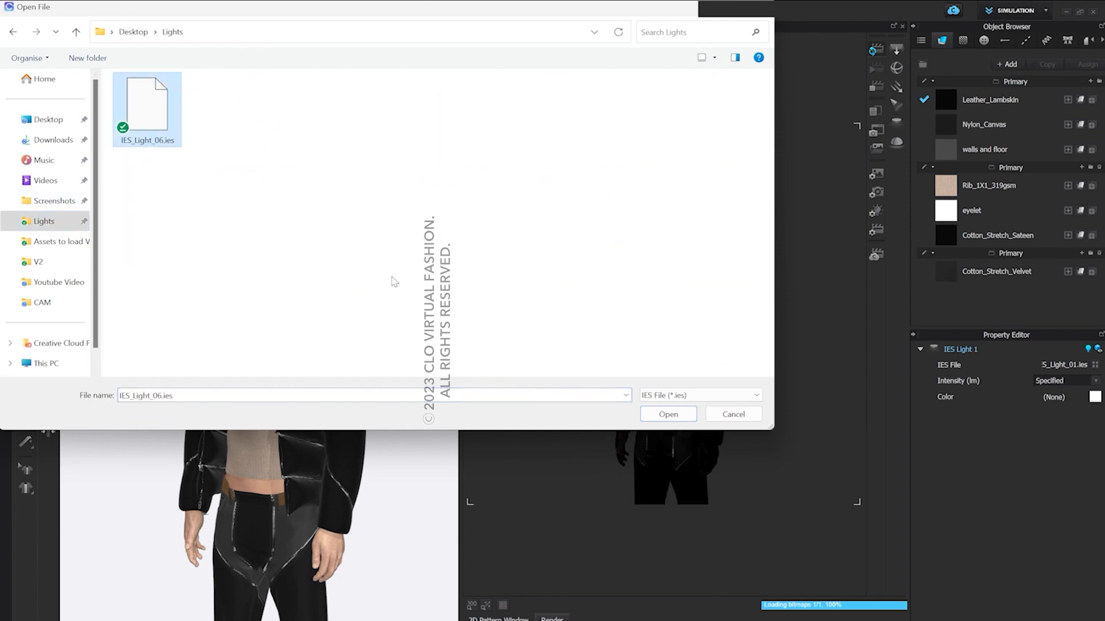
{"action": "left_click", "coordinate": [653, 414]}
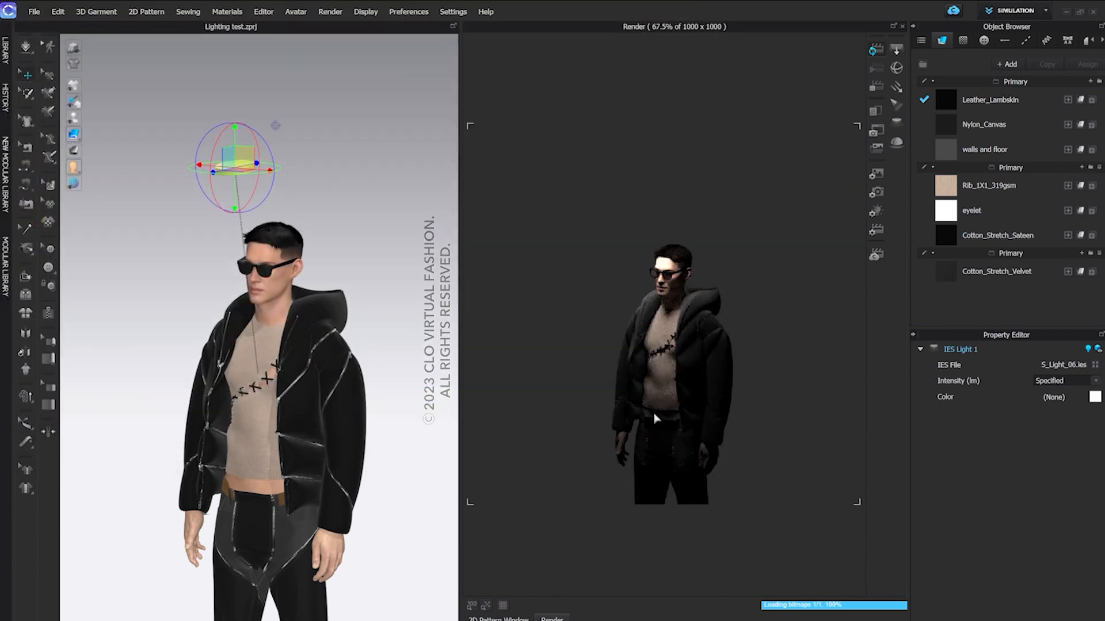
Switch the IES light's intensity to Custom, try 800 lm and raise it to 1600 lm
{"action": "left_click", "coordinate": [1096, 382]}
{"action": "left_click", "coordinate": [1082, 398]}
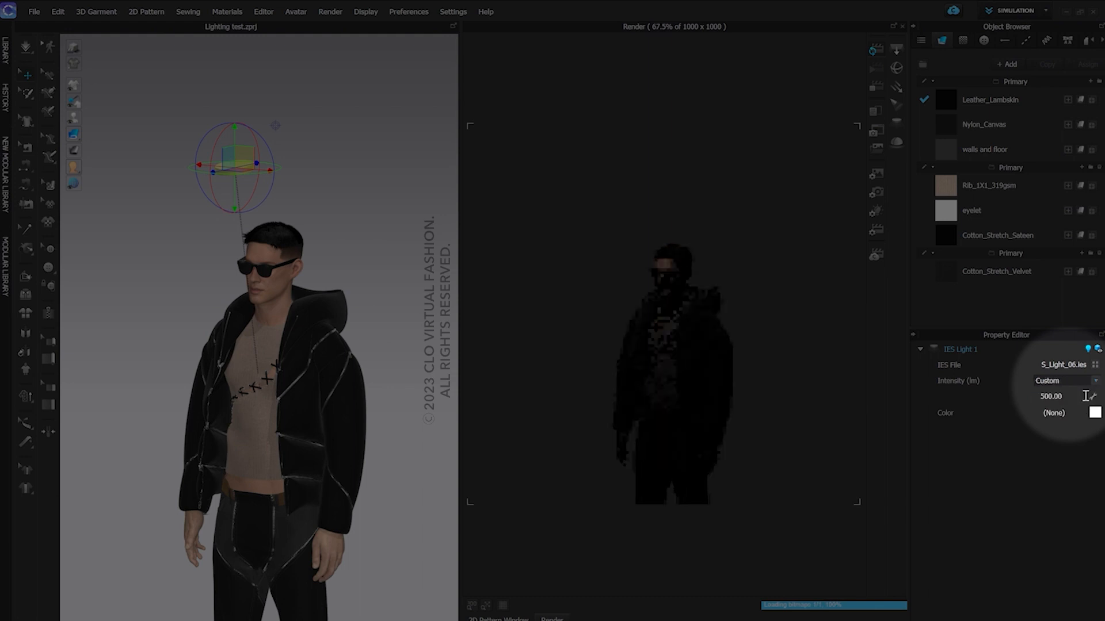
{"action": "double_click", "coordinate": [1058, 396]}
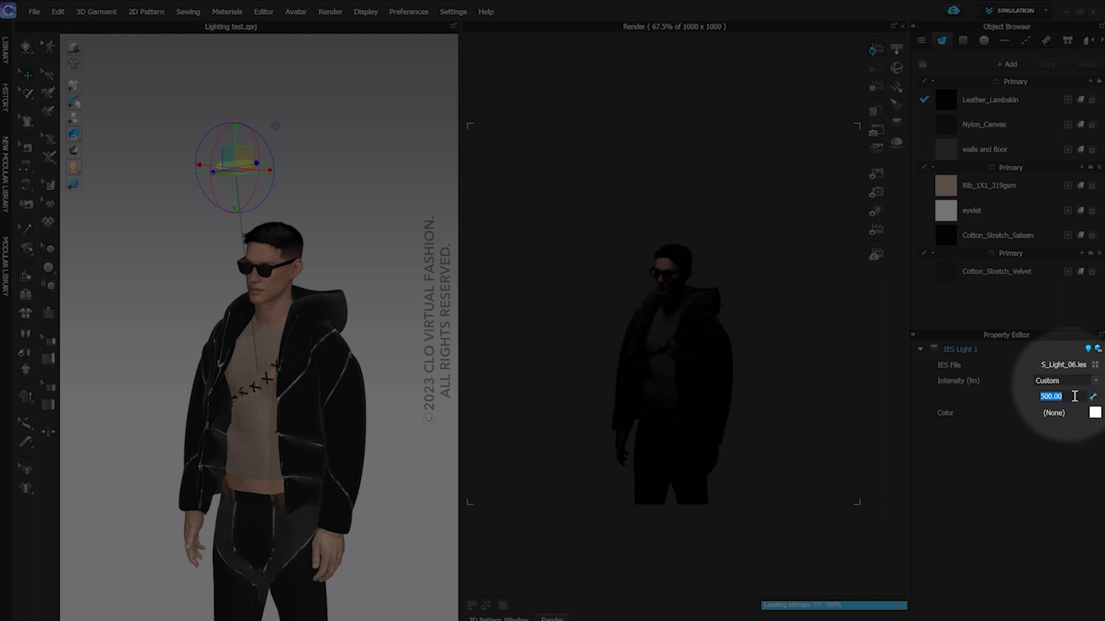
{"action": "type", "text": "800"}
{"action": "key", "text": "Return"}
{"action": "type", "text": "1600"}
{"action": "key", "text": "Return"}
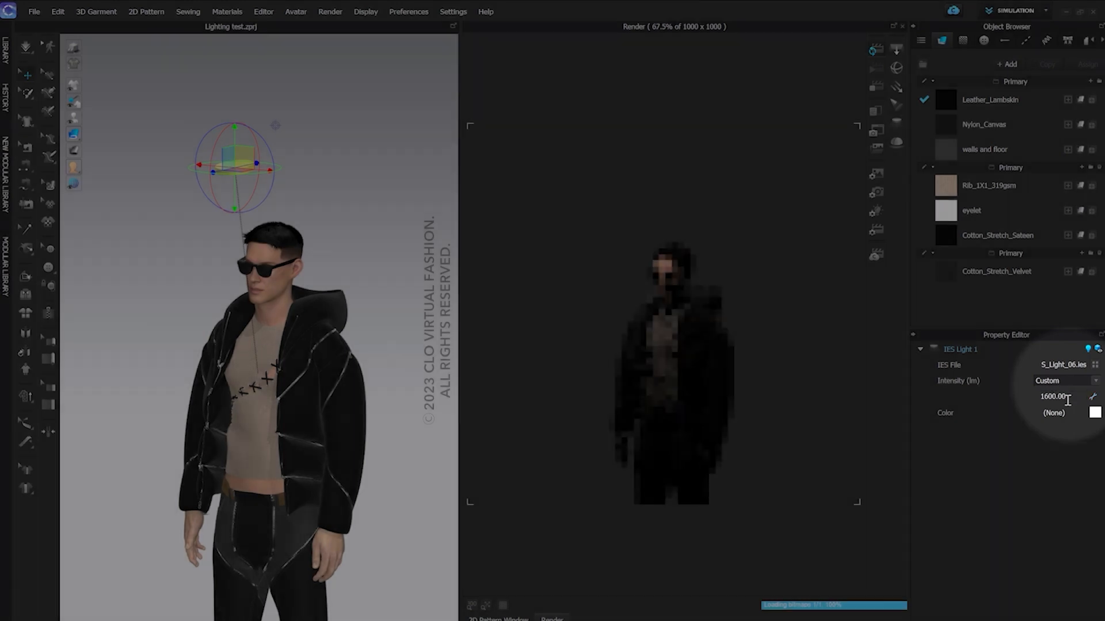
Colour the IES light with a magenta from the Pantone palette
{"action": "left_click", "coordinate": [1094, 412]}
{"action": "left_click", "coordinate": [596, 172]}
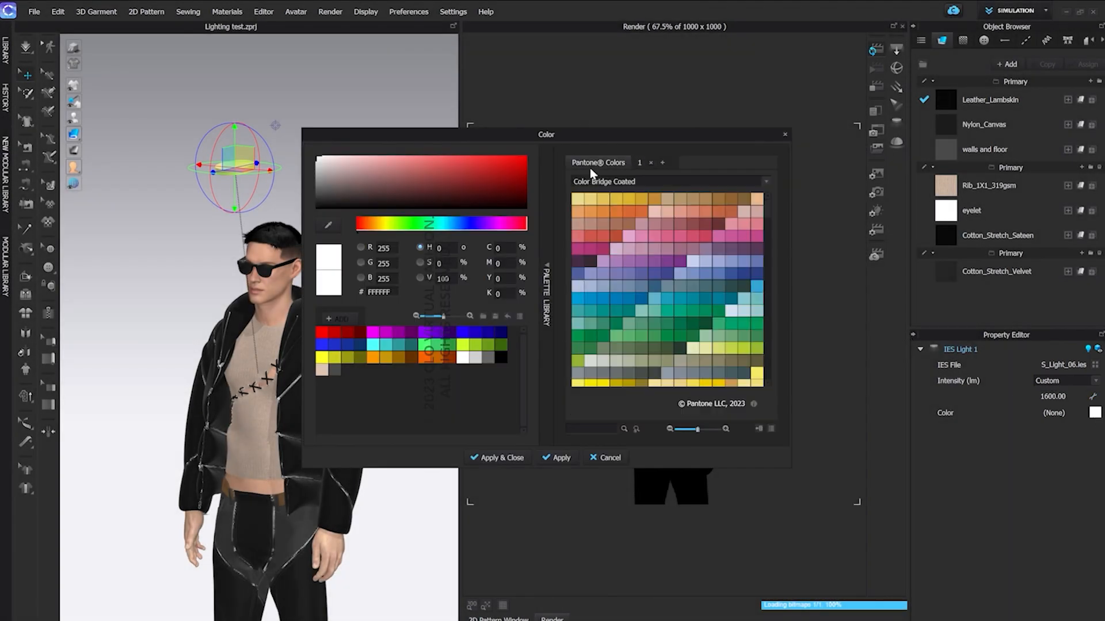
{"action": "left_click", "coordinate": [611, 246]}
{"action": "left_click", "coordinate": [506, 458]}
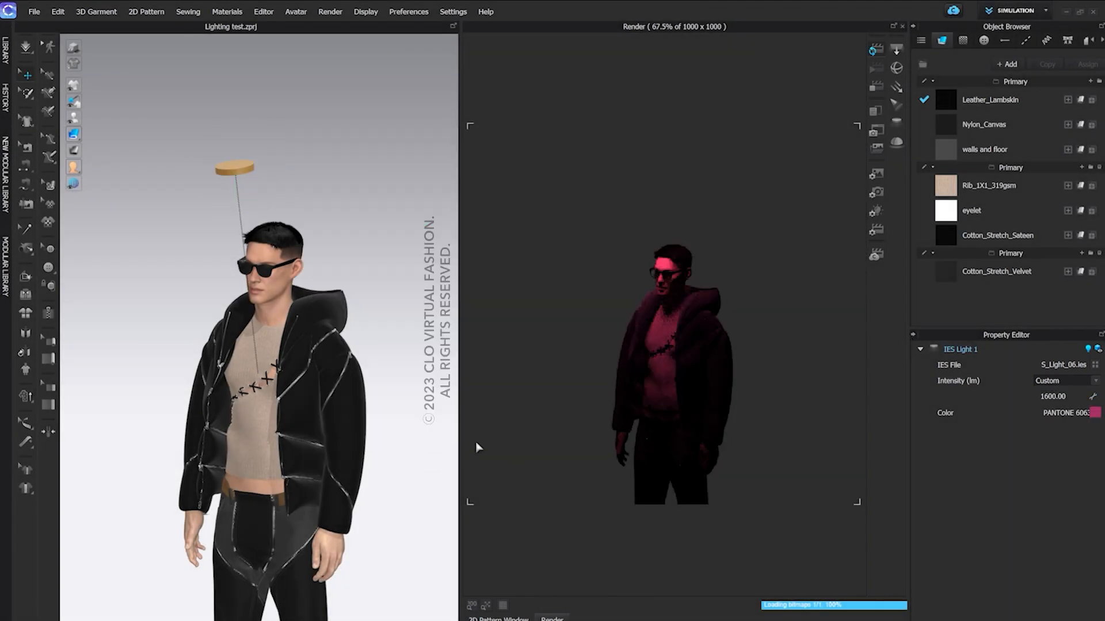
Delete the IES light above the avatar and try to add a dome light to the scene
{"action": "left_click", "coordinate": [251, 170]}
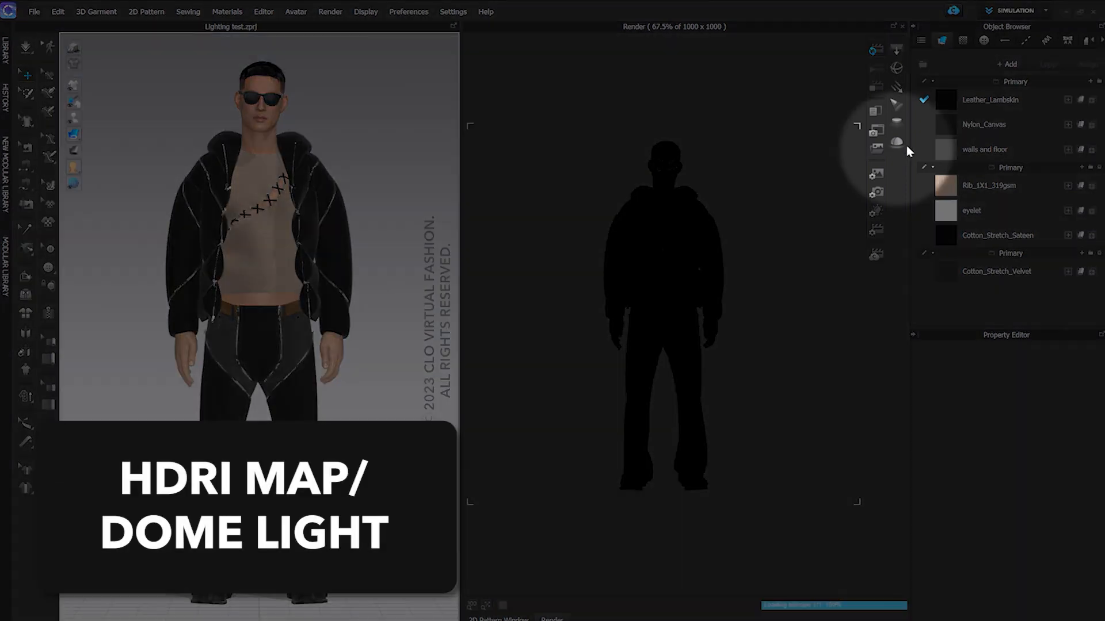
{"action": "left_click", "coordinate": [906, 146]}
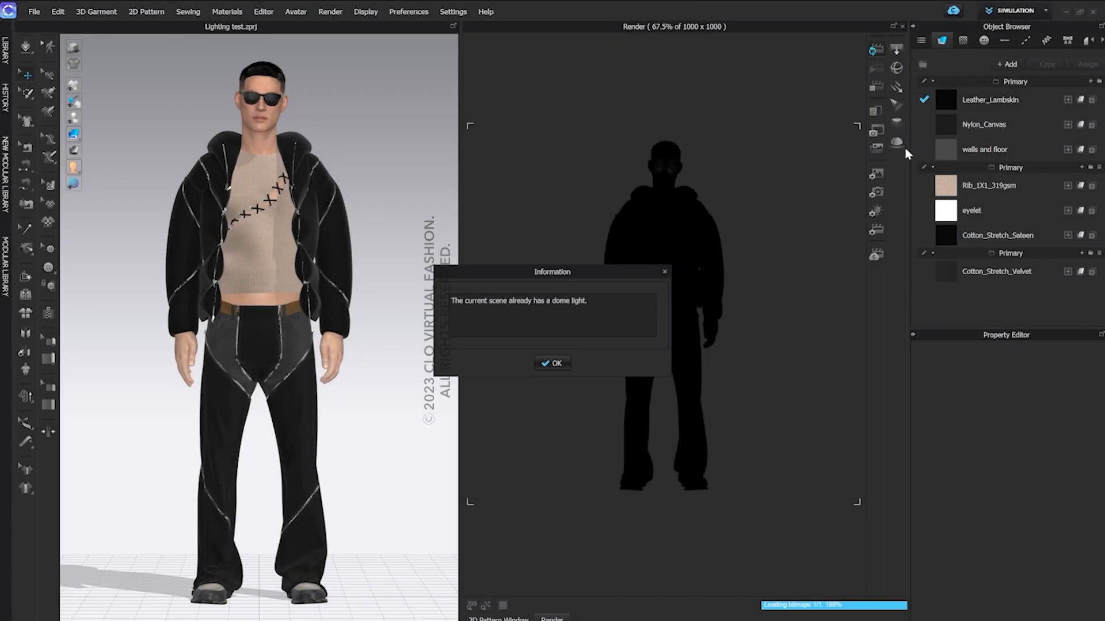
{"action": "left_click", "coordinate": [556, 363]}
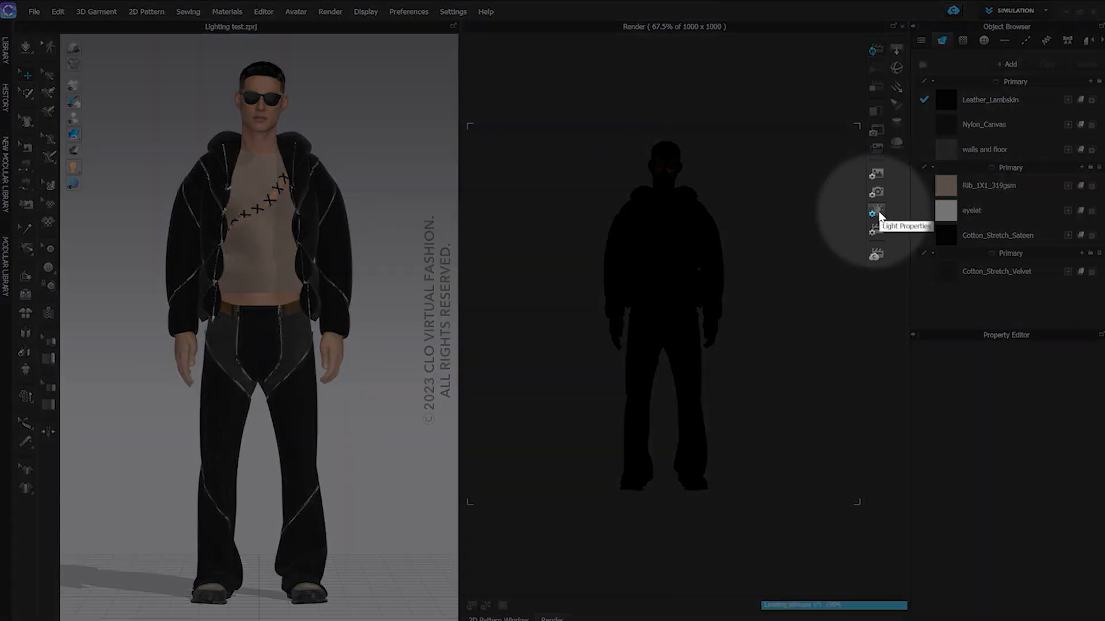
Turn on the dome light in the light properties and toggle its display options, including the render background
{"action": "left_click", "coordinate": [877, 213]}
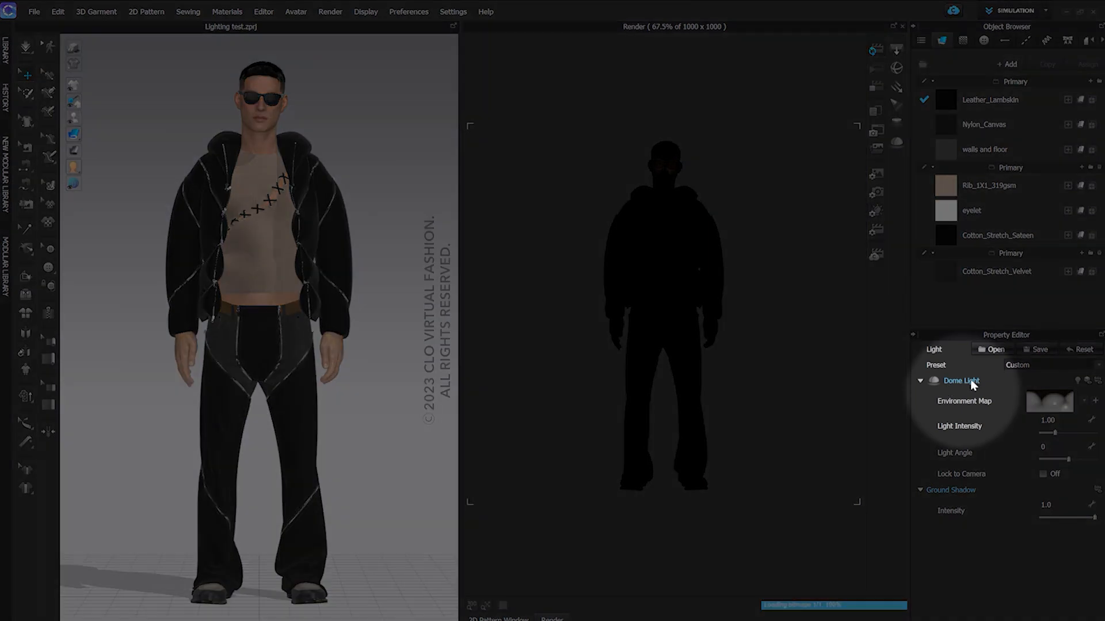
{"action": "left_click", "coordinate": [1077, 381]}
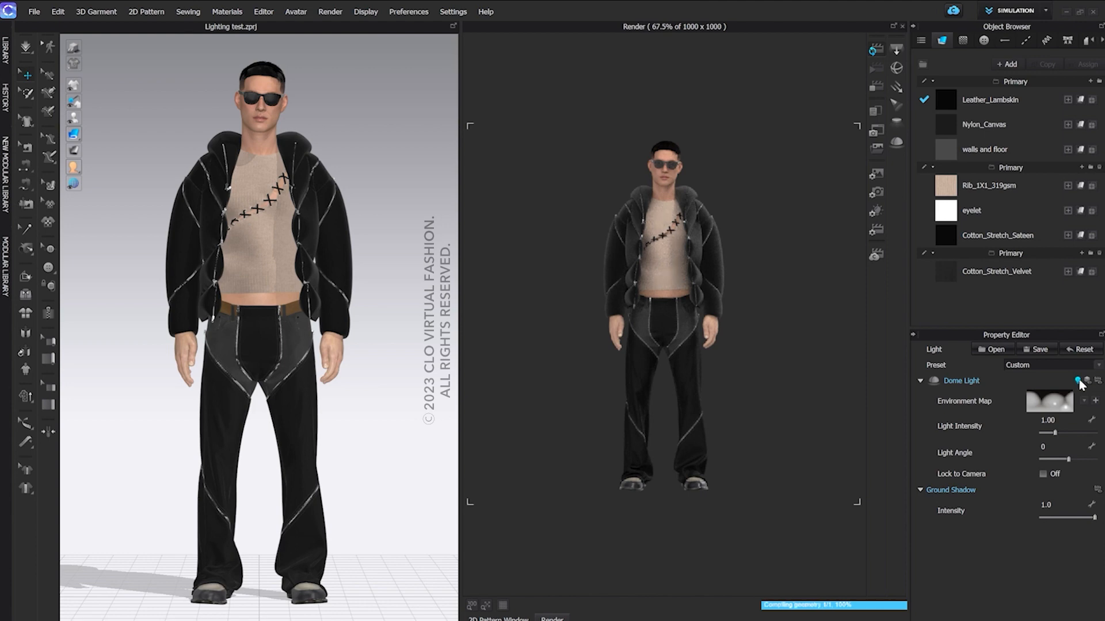
{"action": "left_click", "coordinate": [1087, 381]}
{"action": "left_click", "coordinate": [1098, 381]}
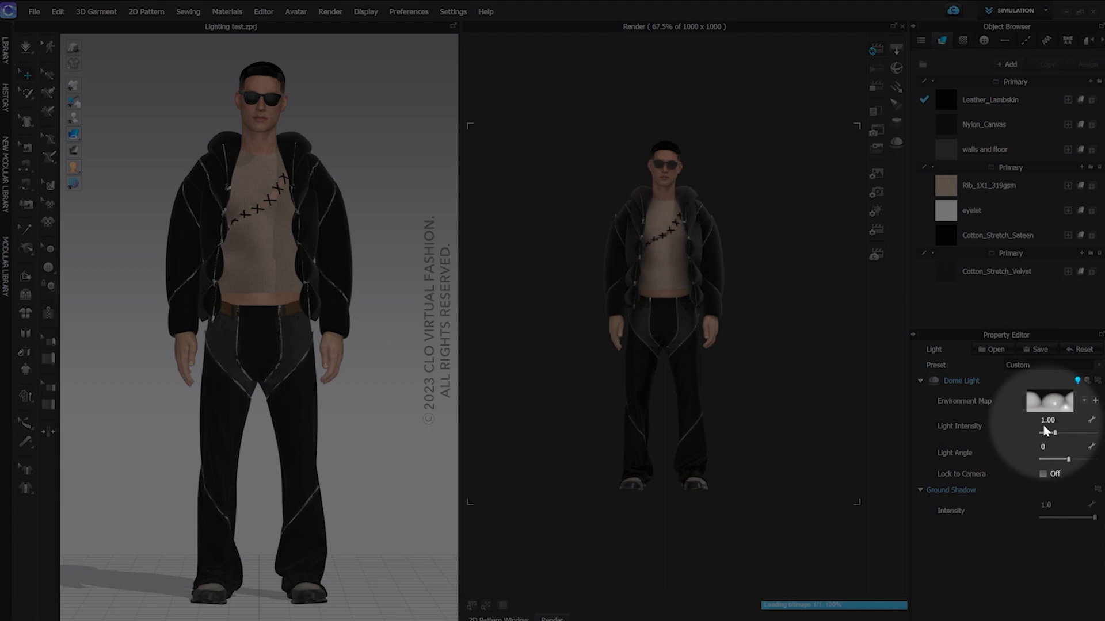
Try a light intensity of 4 on the dome light and return it to 1
{"action": "left_click", "coordinate": [1046, 421]}
{"action": "type", "text": "4"}
{"action": "key", "text": "Return"}
{"action": "left_click", "coordinate": [1049, 421]}
{"action": "type", "text": "1"}
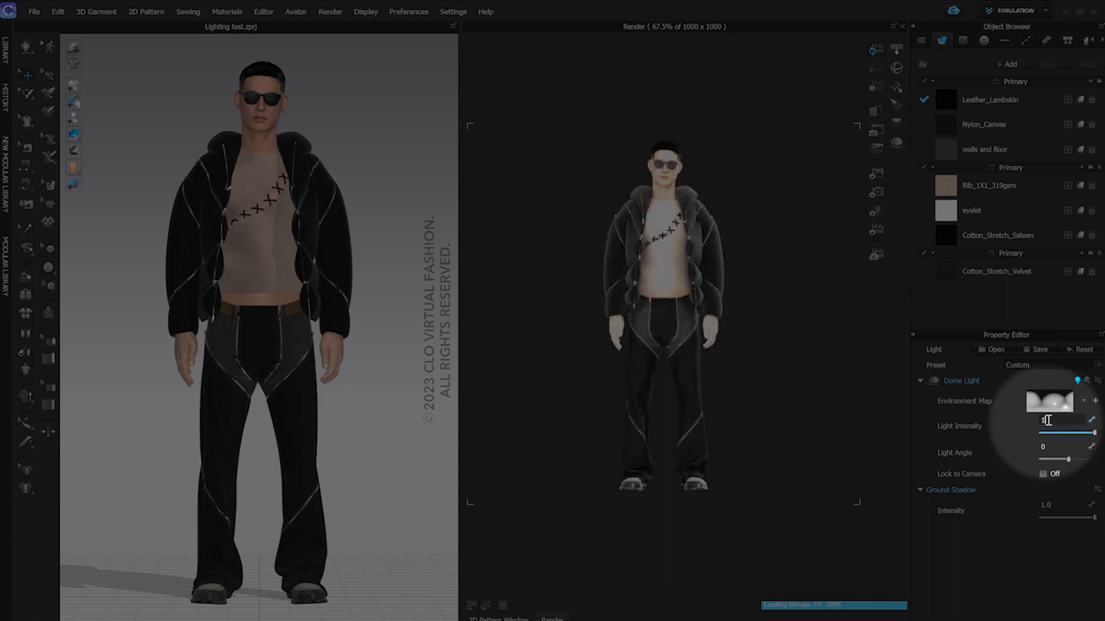
{"action": "key", "text": "Return"}
Set the dome light's angle to 136 and orbit the avatar with Lock to Camera on and off to compare the lighting
{"action": "mouse_move", "coordinate": [1069, 461]}
{"action": "left_mouse_down"}
{"action": "mouse_move", "coordinate": [1047, 463]}
{"action": "mouse_move", "coordinate": [1090, 461]}
{"action": "left_mouse_up"}
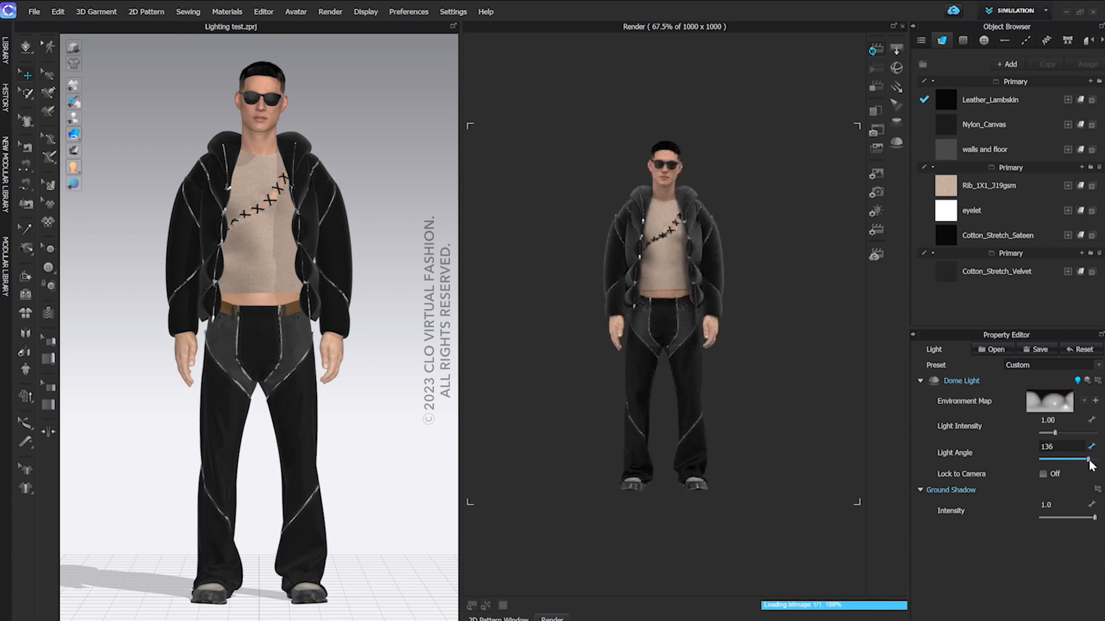
{"action": "left_click", "coordinate": [1043, 474]}
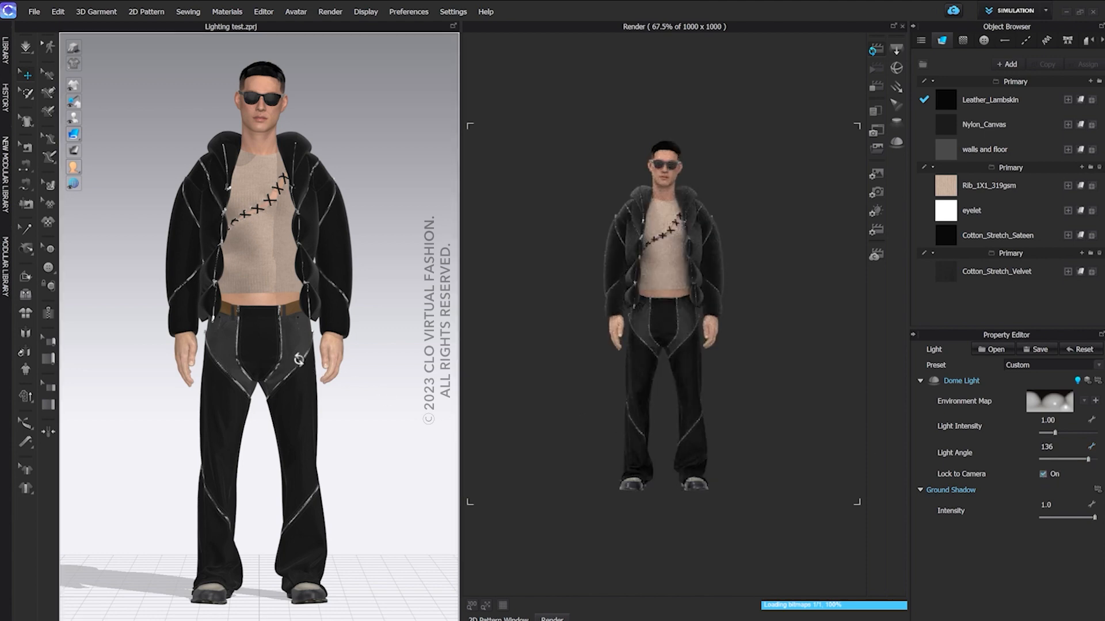
{"action": "right_click_drag", "start_coordinate": [299, 364], "coordinate": [239, 364]}
{"action": "left_click", "coordinate": [1043, 474]}
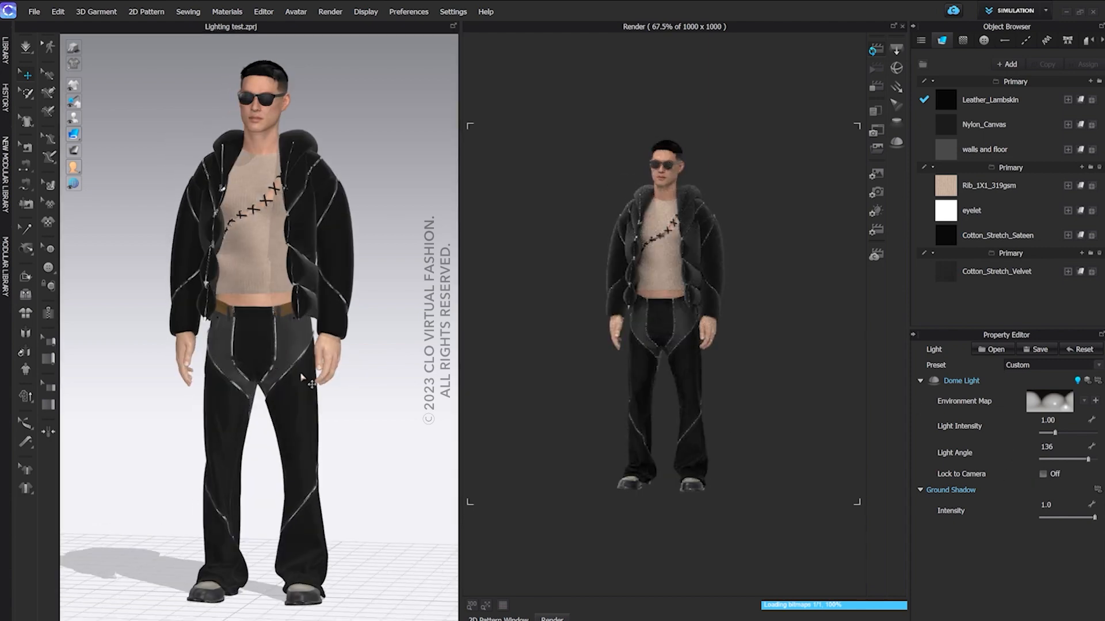
{"action": "right_click_drag", "start_coordinate": [305, 380], "coordinate": [126, 368]}
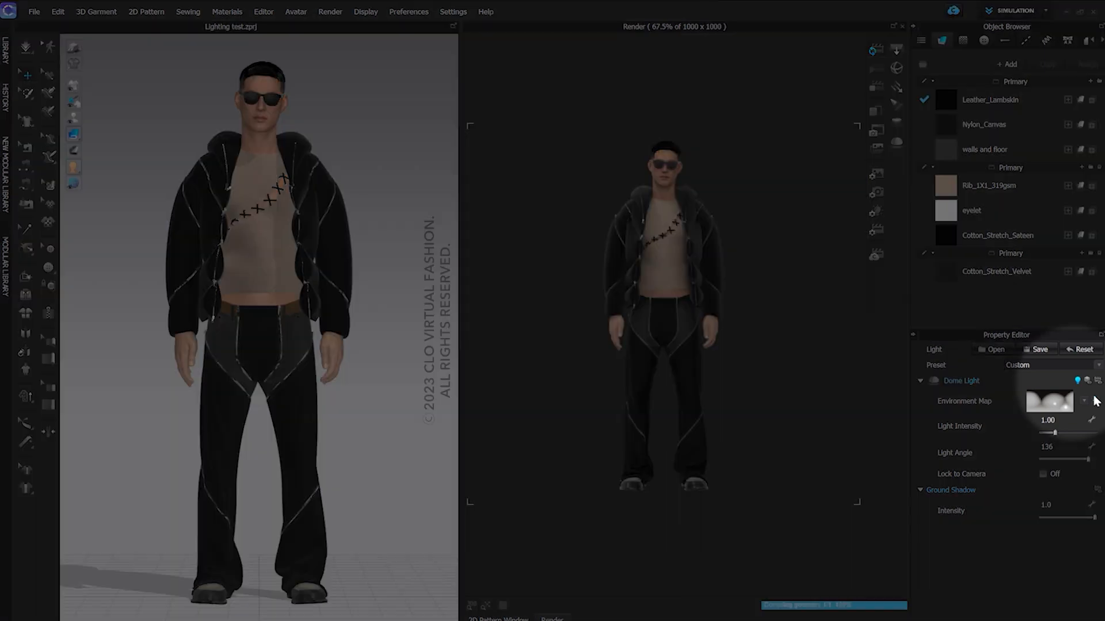
Load an HDRI file from the Lights folder as the dome light's environment map and show it in the render background
{"action": "left_click", "coordinate": [1093, 397]}
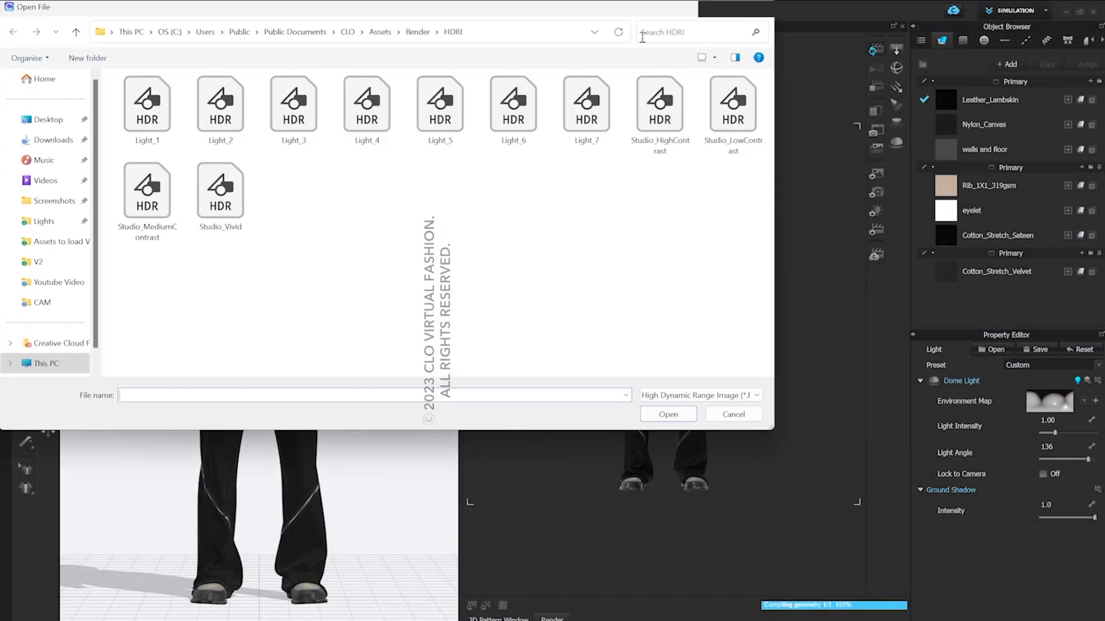
{"action": "left_click", "coordinate": [42, 221]}
{"action": "left_click", "coordinate": [151, 103]}
{"action": "left_click", "coordinate": [646, 412]}
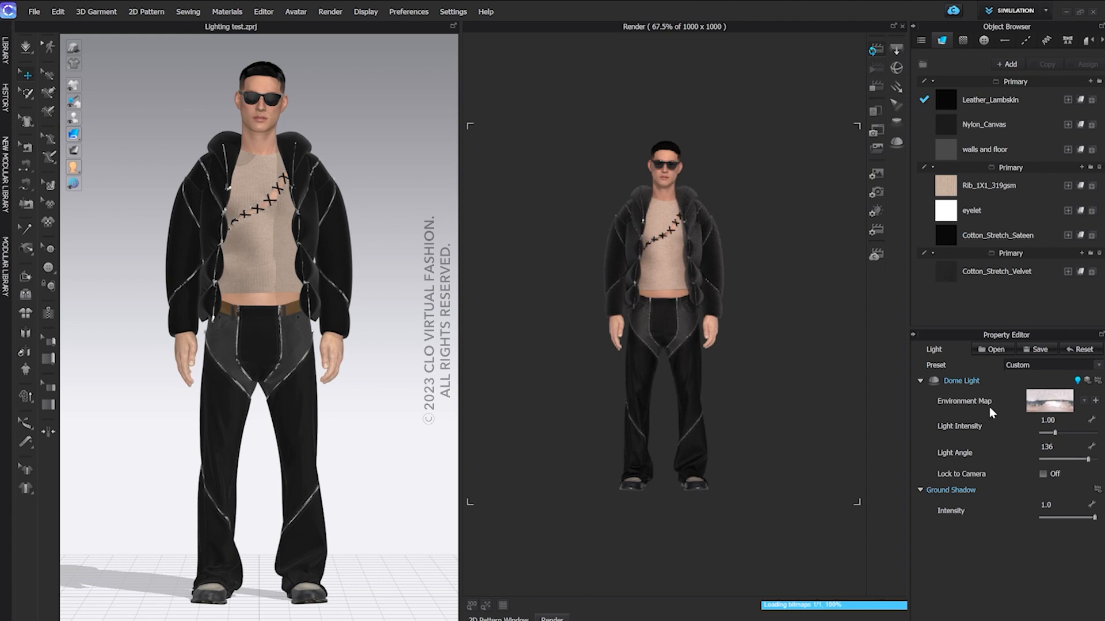
{"action": "left_click", "coordinate": [1097, 382]}
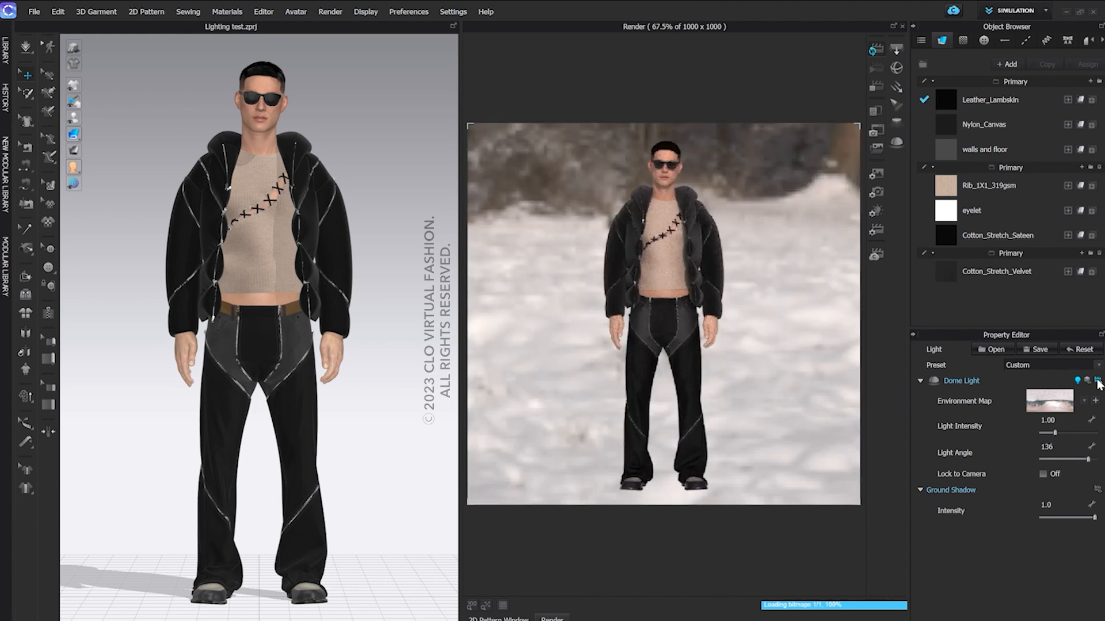
Set the dome light's angle to 0
{"action": "left_click", "coordinate": [1066, 447]}
{"action": "type", "text": "0"}
{"action": "key", "text": "Return"}
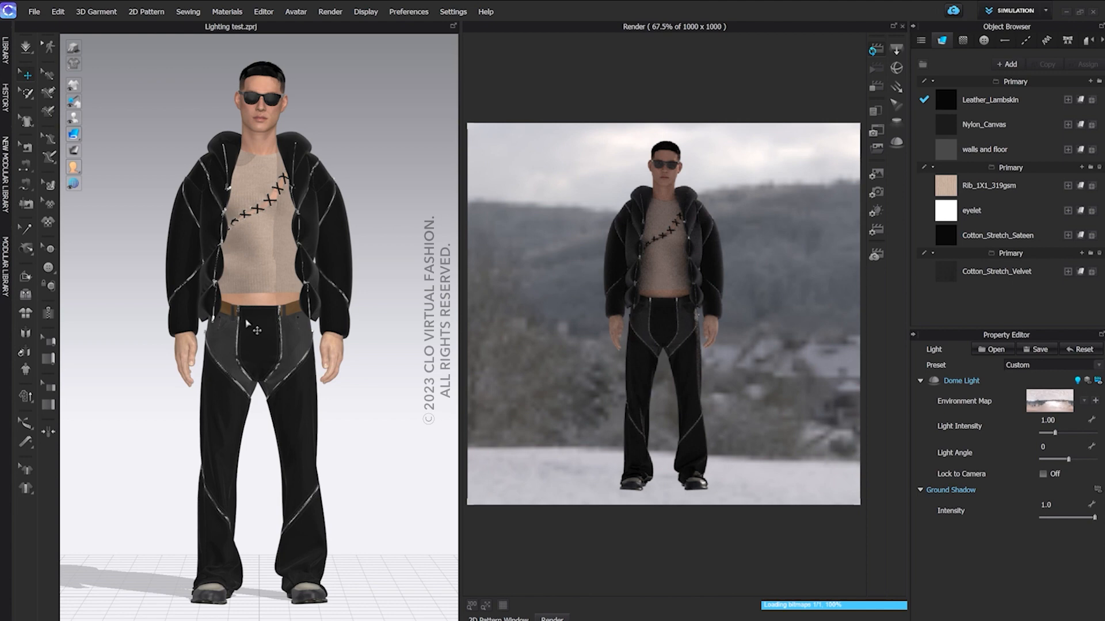
Orbit the avatar with Lock to Camera off and on against the HDRI background, restore the front view and switch the lock off
{"action": "right_click_drag", "start_coordinate": [249, 320], "coordinate": [445, 317]}
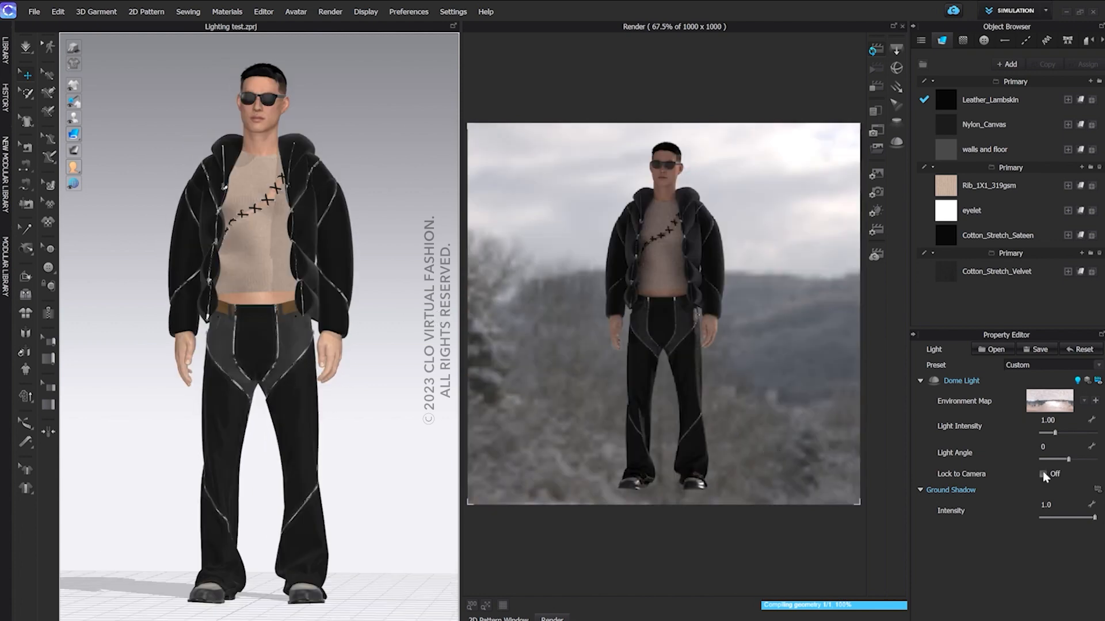
{"action": "left_click", "coordinate": [1043, 474]}
{"action": "mouse_move", "coordinate": [365, 424]}
{"action": "right_mouse_down"}
{"action": "mouse_move", "coordinate": [365, 415]}
{"action": "mouse_move", "coordinate": [506, 420]}
{"action": "mouse_move", "coordinate": [348, 420]}
{"action": "right_mouse_up"}
{"action": "key", "text": "2"}
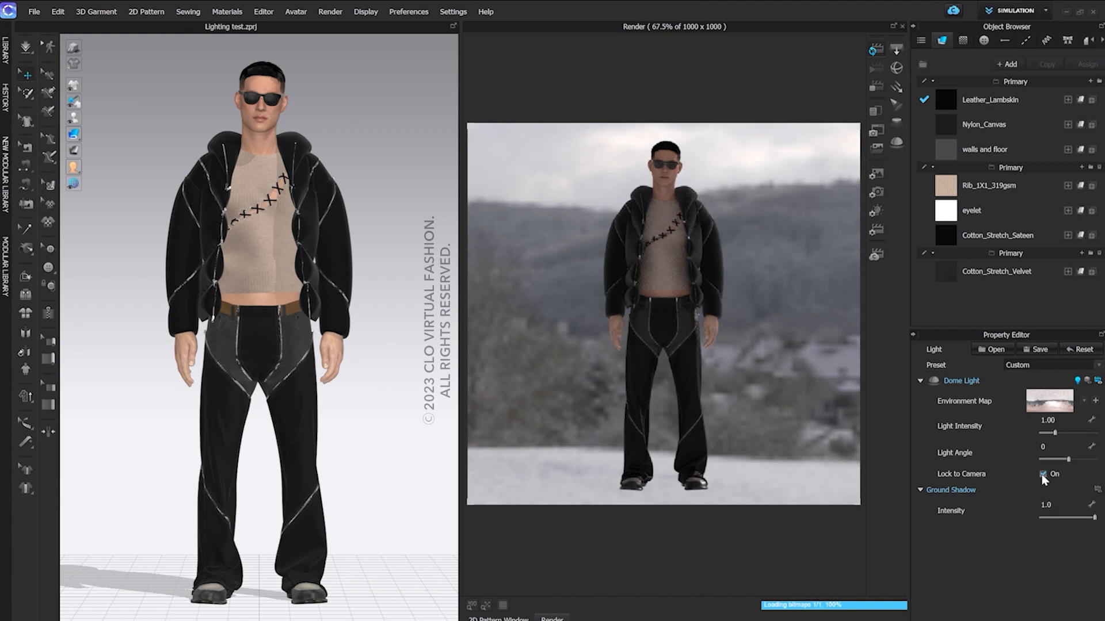
{"action": "left_click", "coordinate": [1043, 475]}
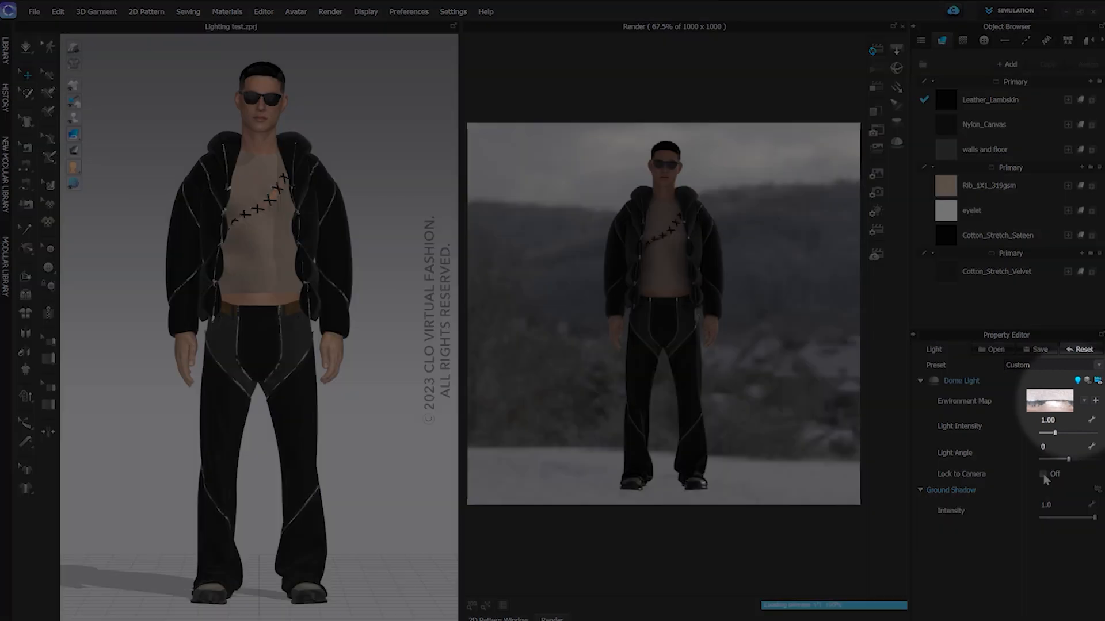
Look through the built-in environment maps available for the dome light
{"action": "left_click", "coordinate": [1086, 402]}
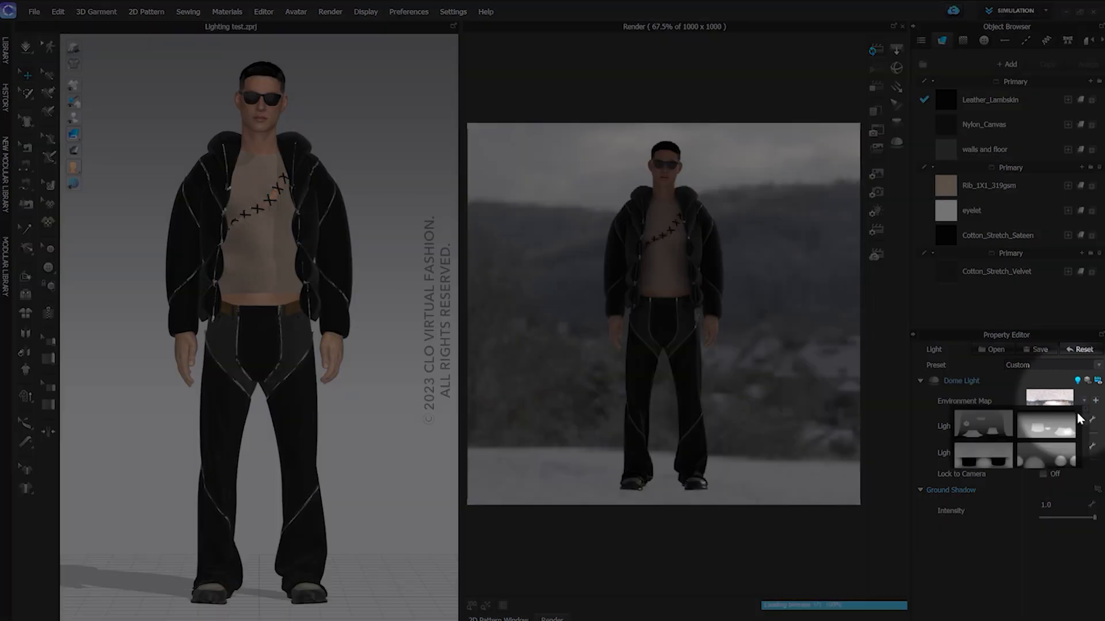
{"action": "scroll", "coordinate": [1076, 419], "scroll_direction": "down", "scroll_amount": 3}
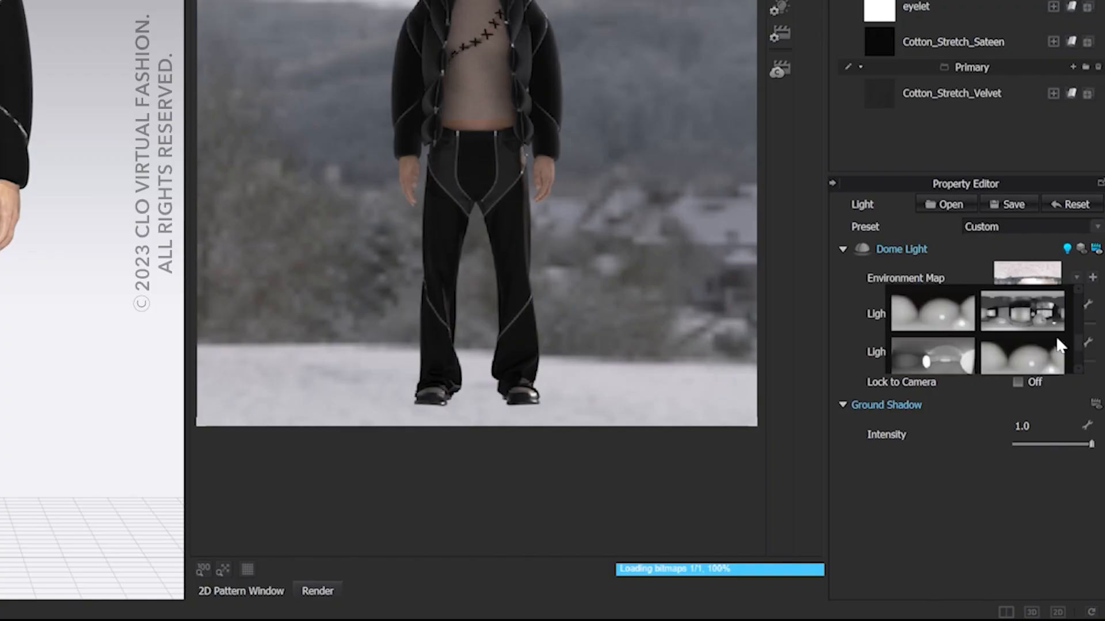
{"action": "scroll", "coordinate": [1057, 339], "scroll_direction": "down", "scroll_amount": 1}
{"action": "left_click", "coordinate": [1026, 467]}
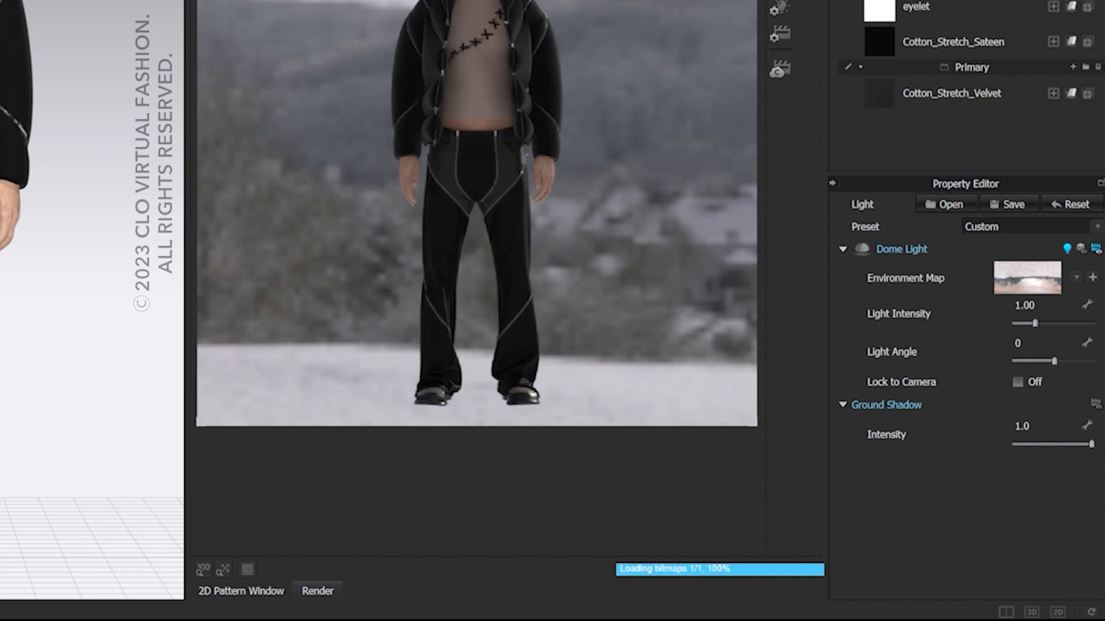
Apply the Lime Light preset and show its rectangle and sphere lights in the 3D window
{"action": "left_click", "coordinate": [1098, 227]}
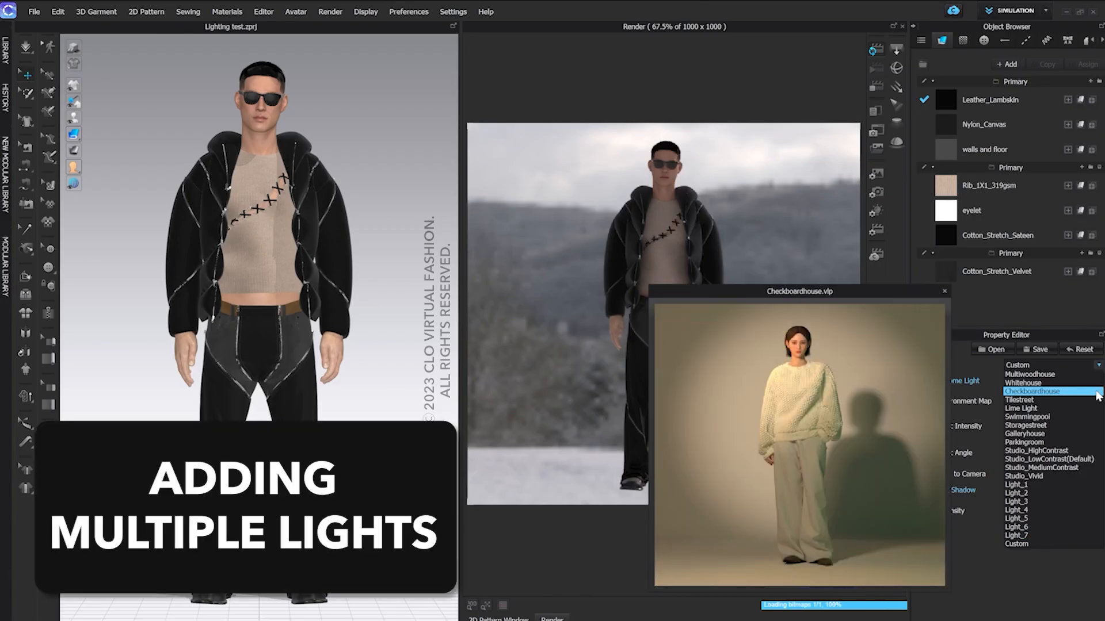
{"action": "left_click", "coordinate": [1087, 409]}
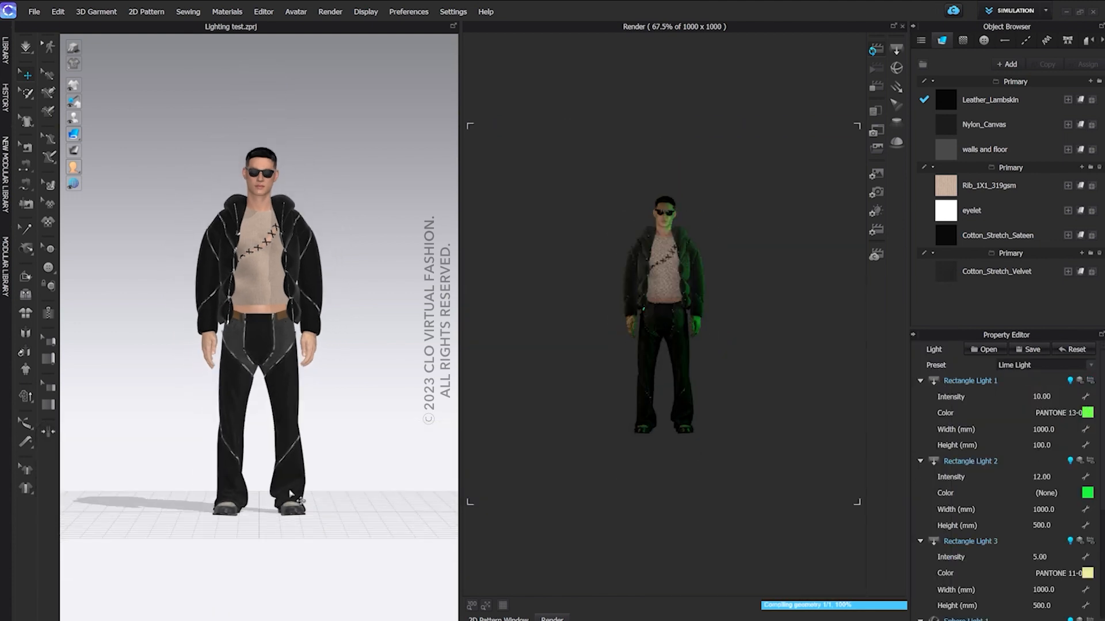
{"action": "left_click", "coordinate": [1080, 381]}
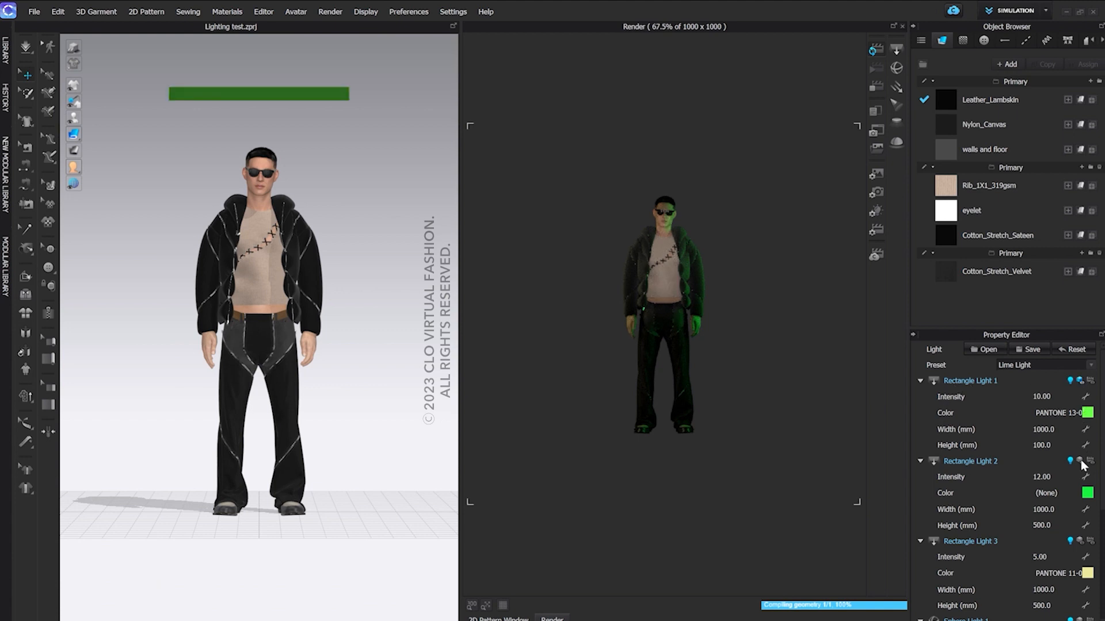
{"action": "left_click", "coordinate": [1080, 542]}
{"action": "scroll", "coordinate": [1075, 543], "scroll_direction": "down", "scroll_amount": 4}
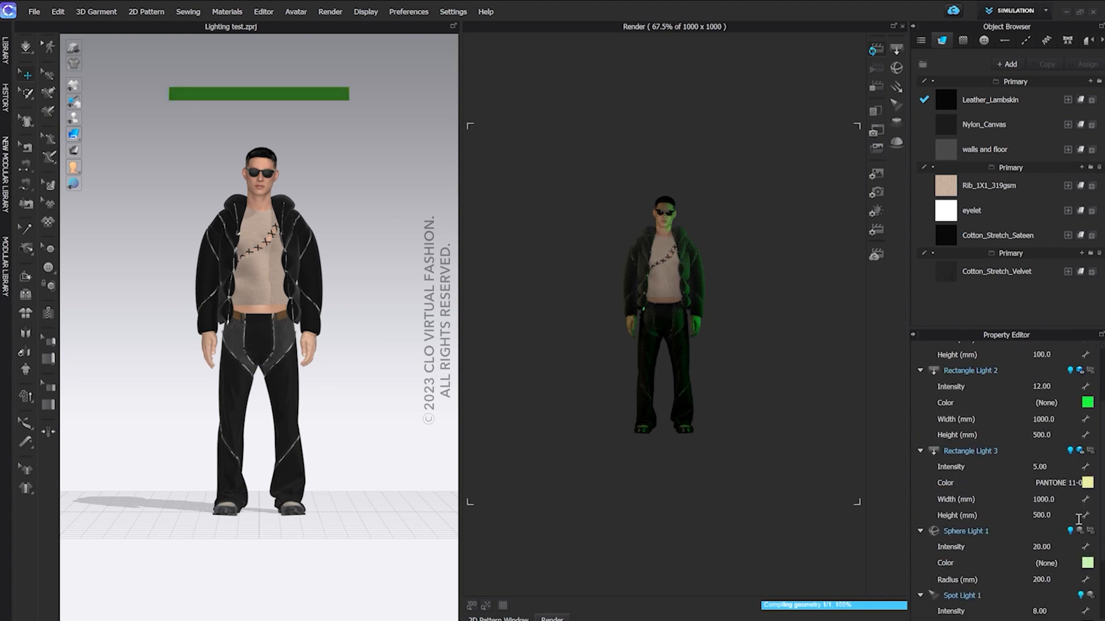
{"action": "left_click", "coordinate": [1081, 533]}
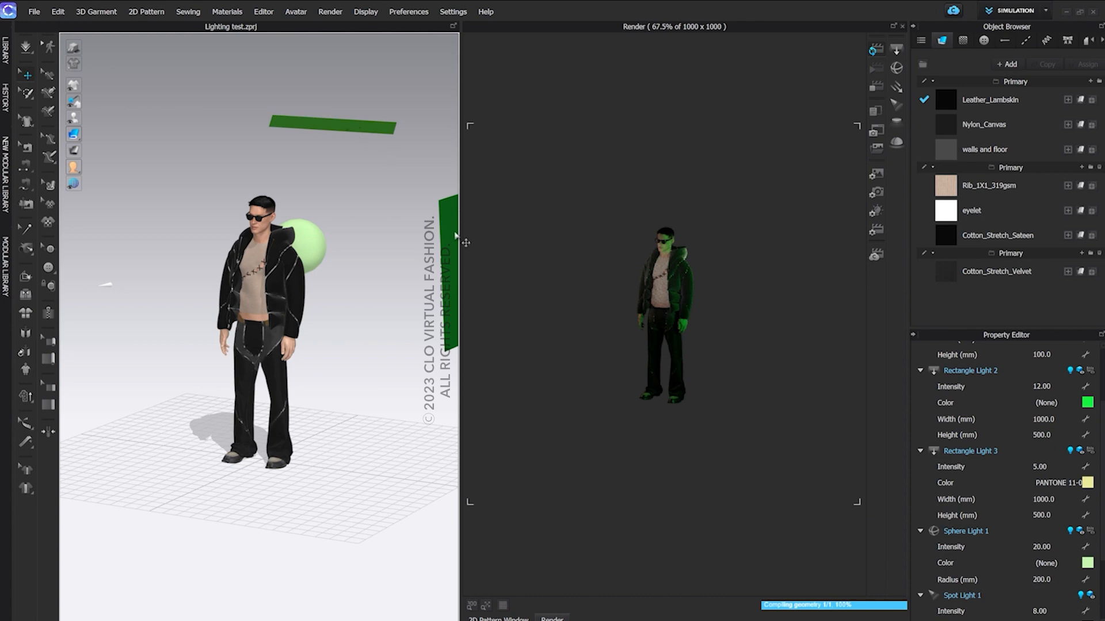
Move Rectangle Light 2 closer to the avatar's side
{"action": "left_click", "coordinate": [449, 253]}
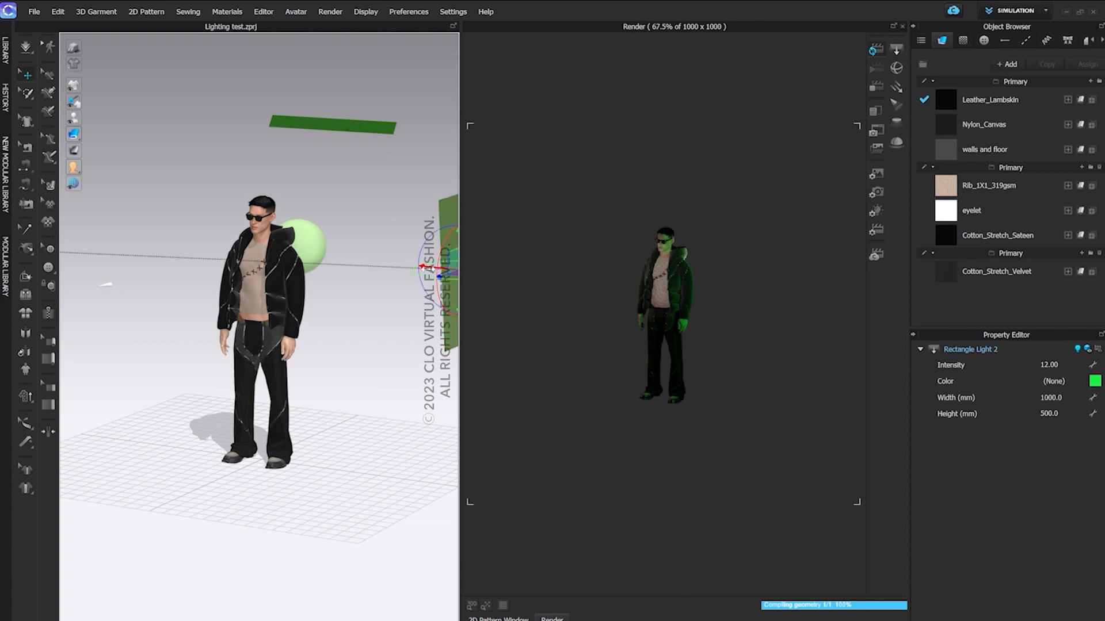
{"action": "left_click_drag", "start_coordinate": [449, 253], "coordinate": [276, 228]}
{"action": "right_click_drag", "start_coordinate": [276, 229], "coordinate": [325, 238]}
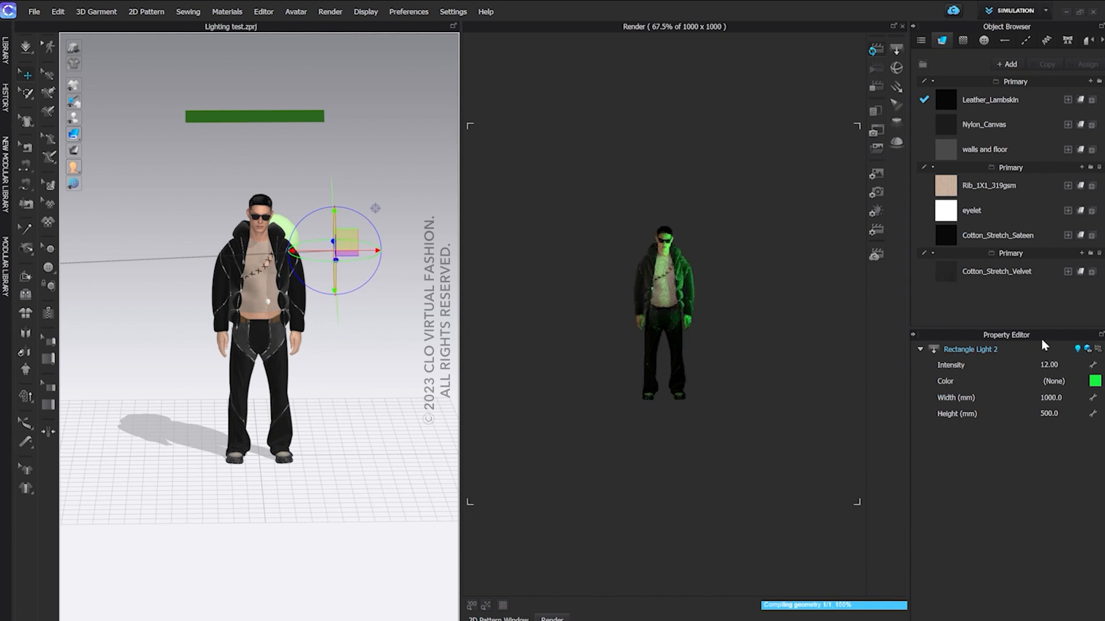
Set the intensity of Rectangle Light 1 to 40 and of Rectangle Light 2 to 5
{"action": "left_click", "coordinate": [874, 211]}
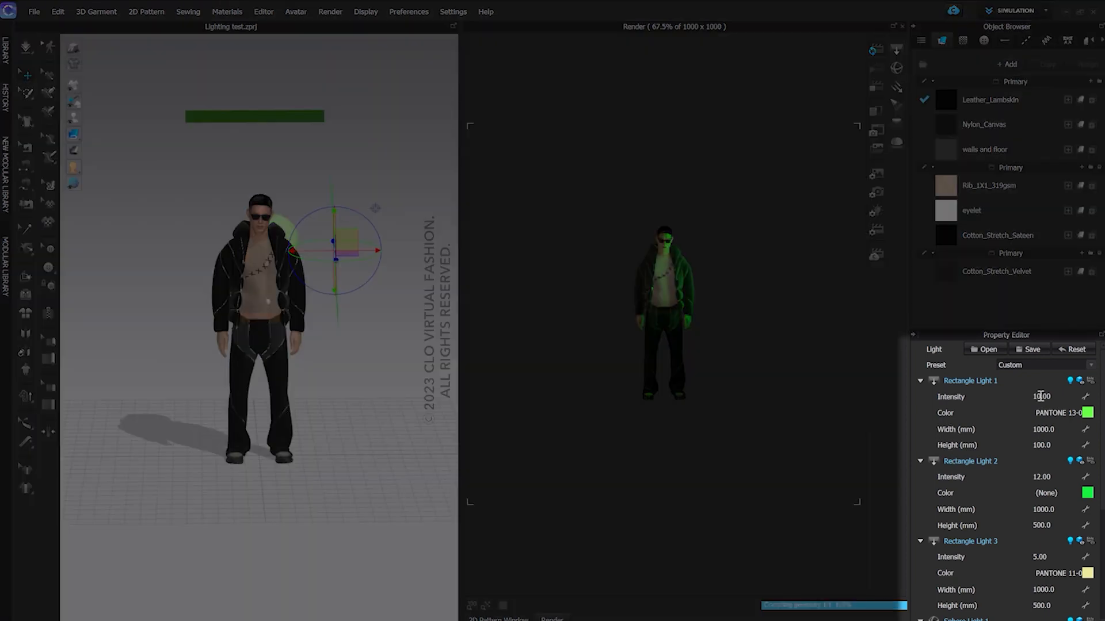
{"action": "left_click", "coordinate": [1041, 396]}
{"action": "type", "text": "40"}
{"action": "left_click", "coordinate": [1051, 478]}
{"action": "type", "text": "5"}
{"action": "key", "text": "Return"}
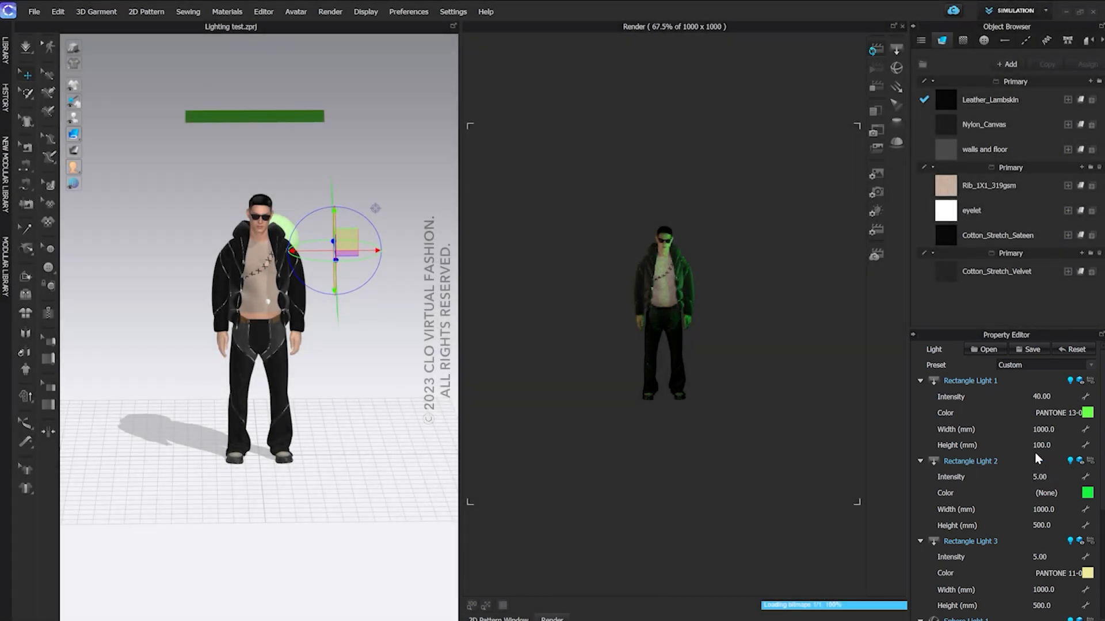
Add a second sphere light, raise it in front of the avatar to hip height and hide it in the render
{"action": "left_click", "coordinate": [900, 73]}
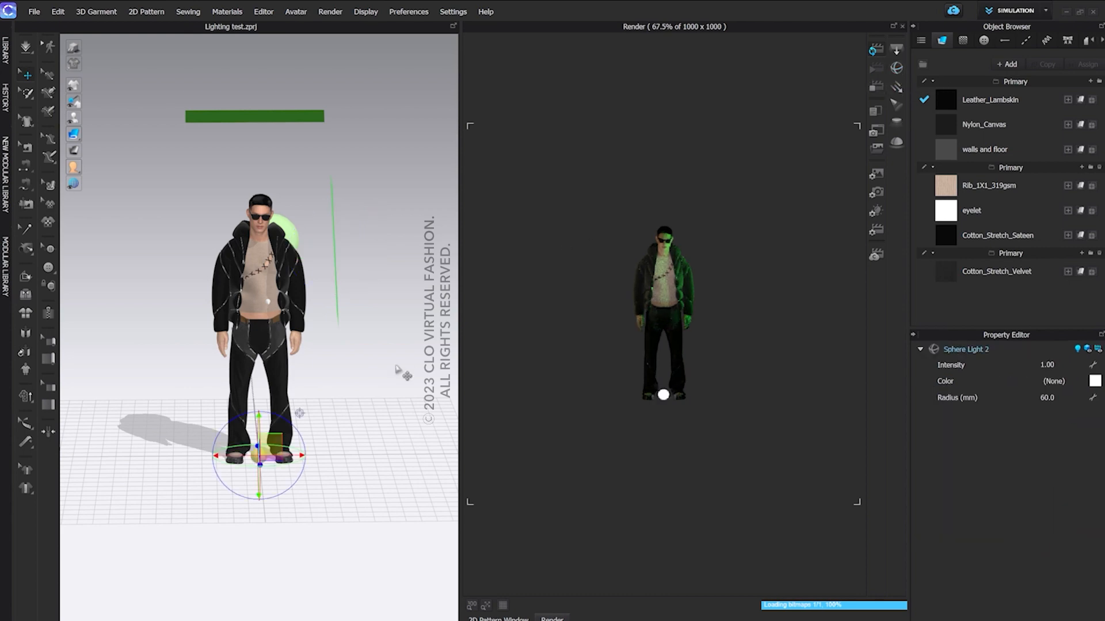
{"action": "right_click_drag", "start_coordinate": [403, 370], "coordinate": [433, 367]}
{"action": "left_click_drag", "start_coordinate": [256, 416], "coordinate": [256, 299]}
{"action": "right_click_drag", "start_coordinate": [351, 331], "coordinate": [303, 329]}
{"action": "scroll", "coordinate": [302, 329], "scroll_direction": "up", "scroll_amount": 2}
{"action": "left_click", "coordinate": [1097, 350]}
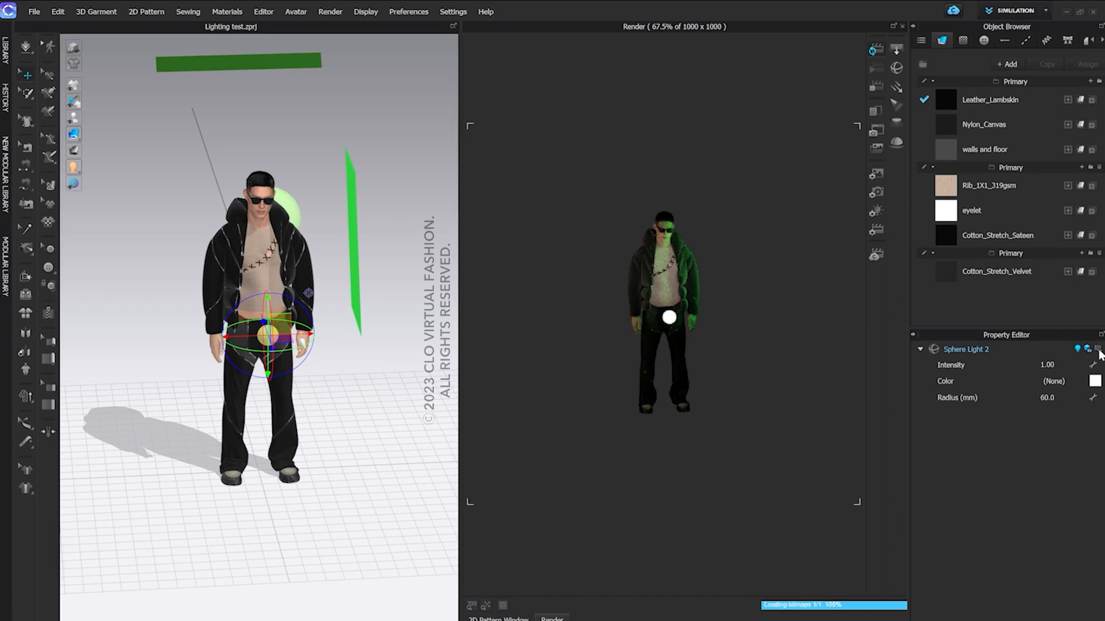
Set the intensity of Sphere Light 2 to 5, and delete that light from the scene
{"action": "left_click", "coordinate": [878, 212]}
{"action": "scroll", "coordinate": [1030, 493], "scroll_direction": "down", "scroll_amount": 1}
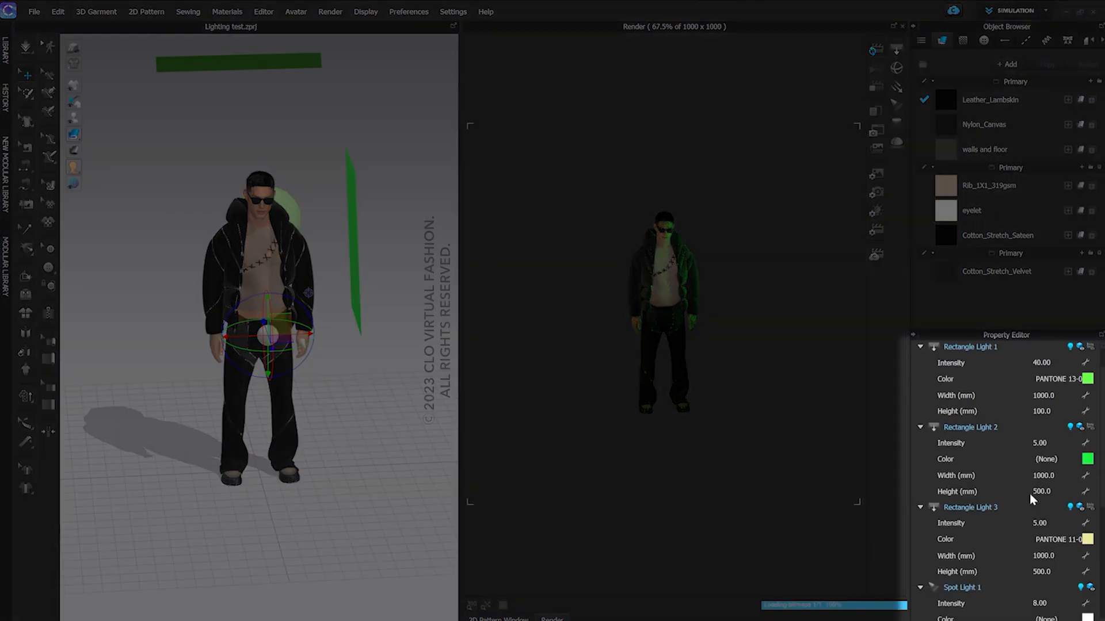
{"action": "scroll", "coordinate": [1030, 493], "scroll_direction": "down", "scroll_amount": 3}
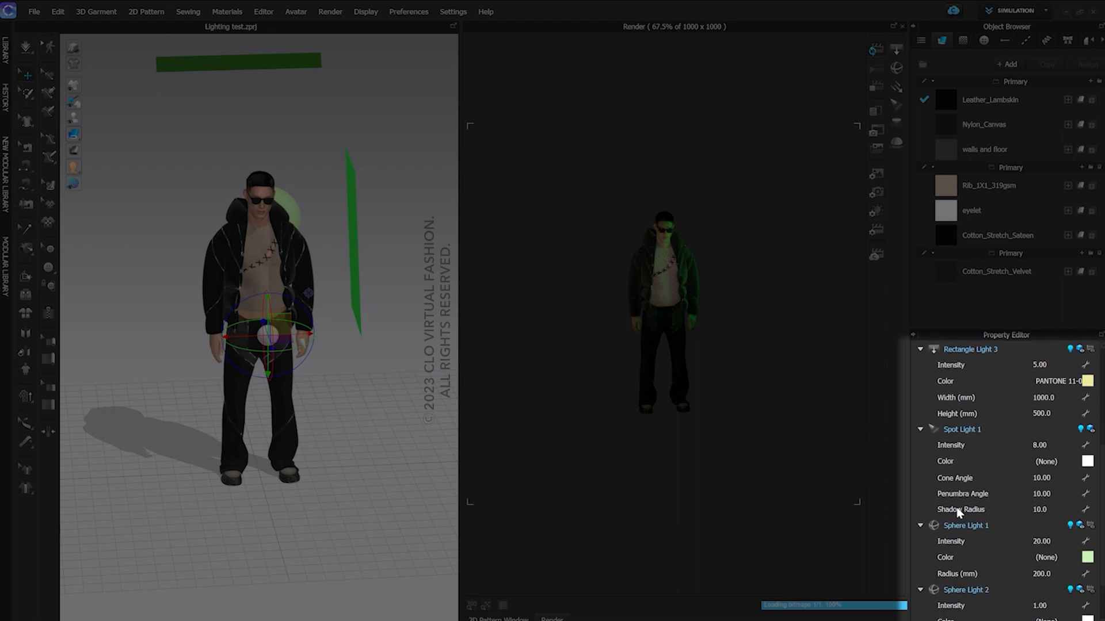
{"action": "scroll", "coordinate": [959, 512], "scroll_direction": "down", "scroll_amount": 1}
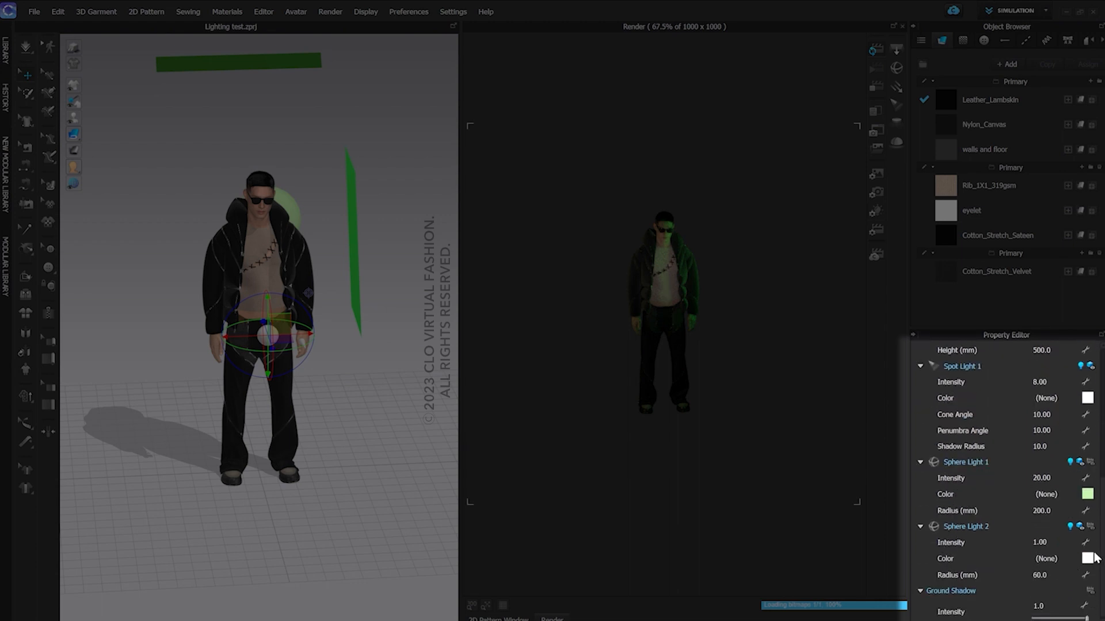
{"action": "left_click", "coordinate": [1052, 541]}
{"action": "type", "text": "5"}
{"action": "key", "text": "Return"}
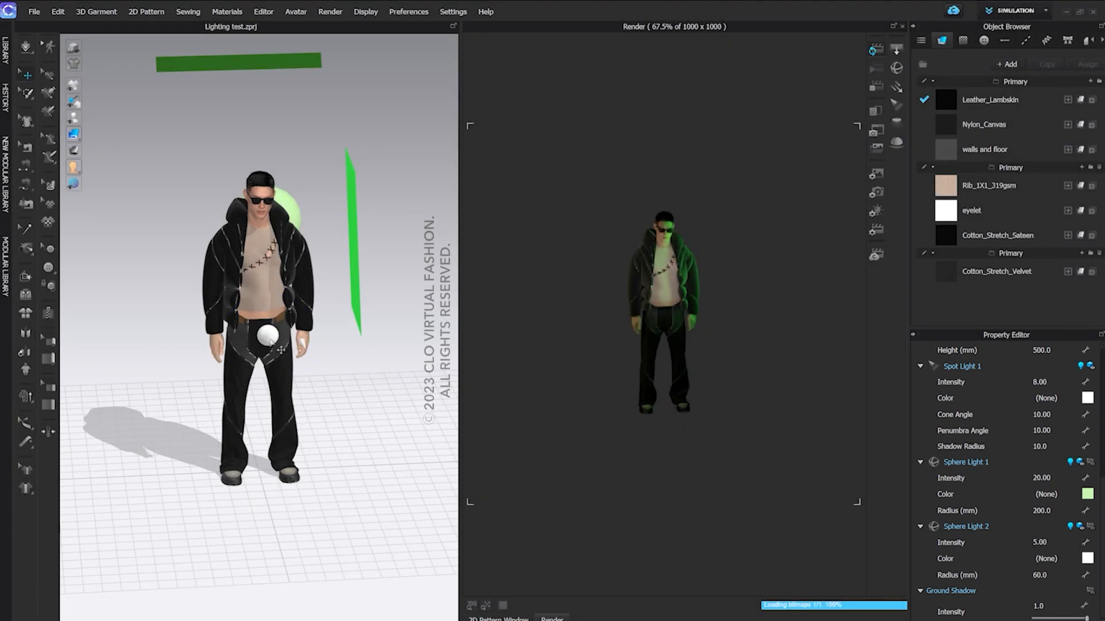
{"action": "left_click", "coordinate": [268, 337]}
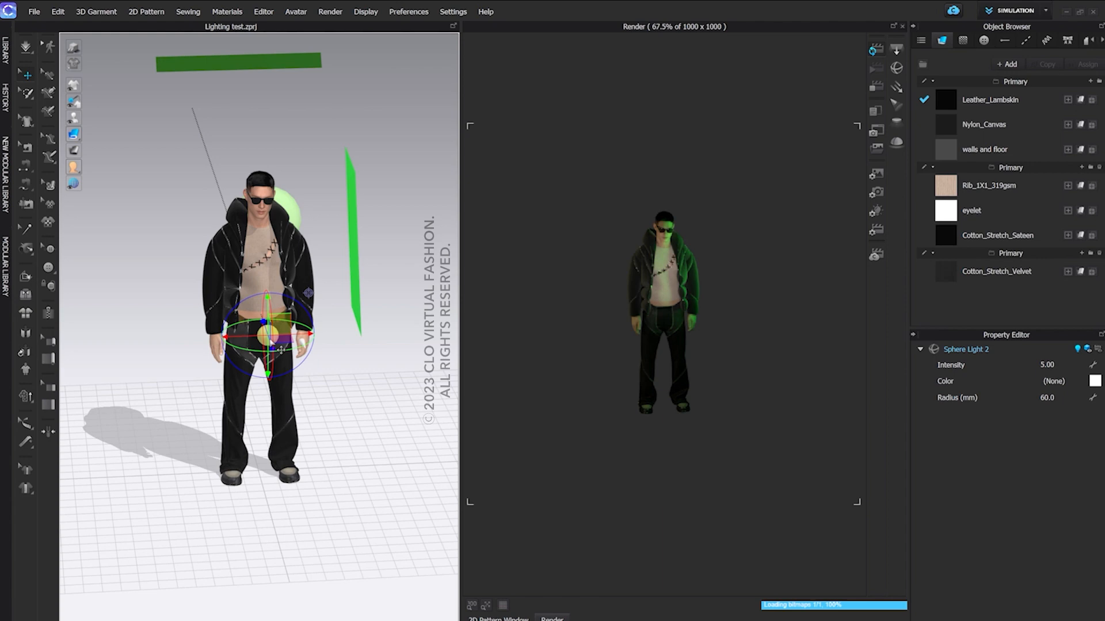
{"action": "key", "text": "Delete"}
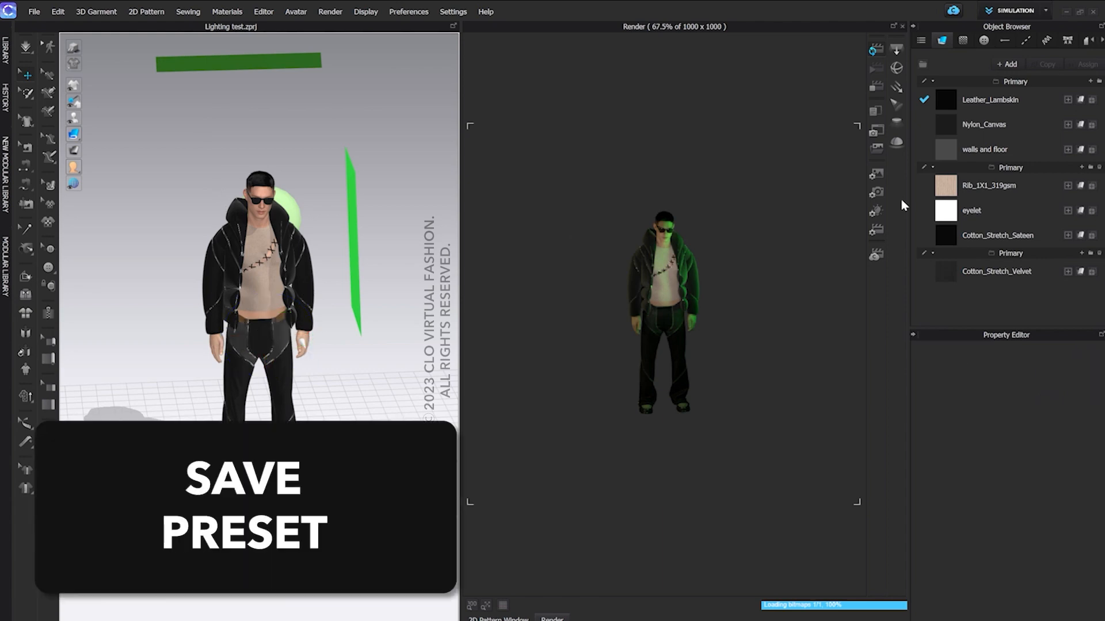
Save the current render light setup as "render light settings" in the Lights folder as a Render Light Properties file
{"action": "left_click", "coordinate": [881, 209]}
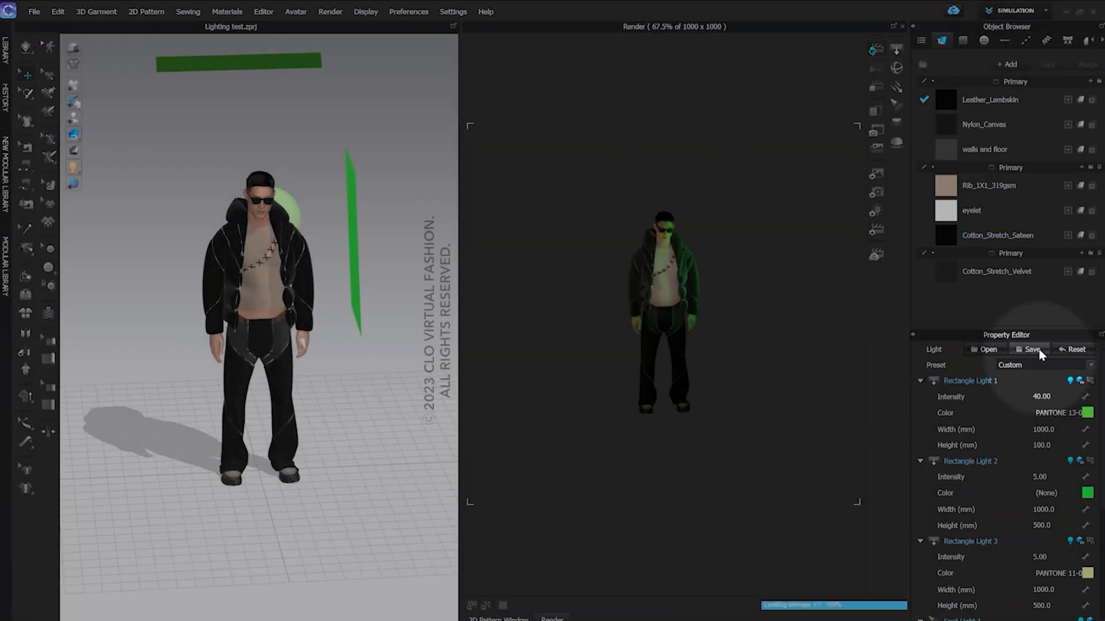
{"action": "left_click", "coordinate": [1033, 349]}
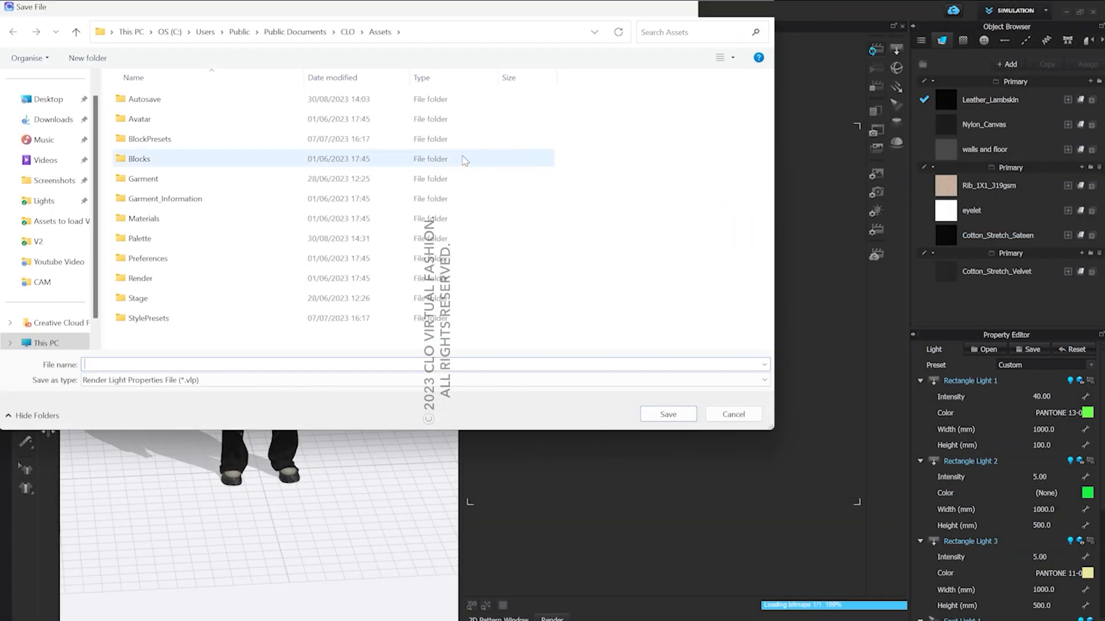
{"action": "left_click", "coordinate": [42, 202]}
{"action": "left_click", "coordinate": [148, 365]}
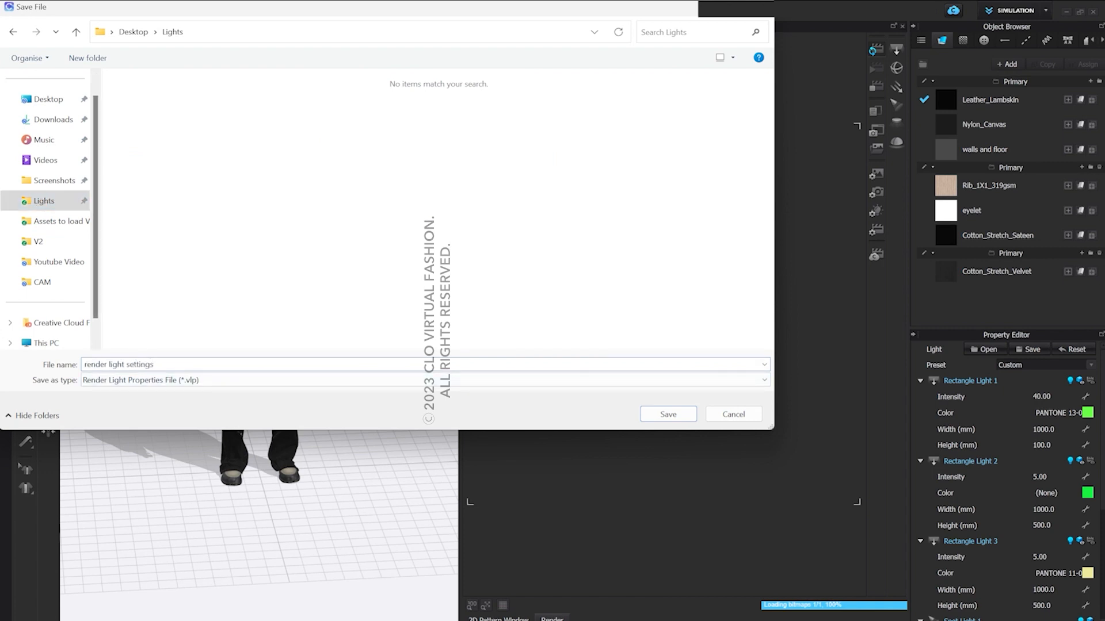
{"action": "key", "text": "Return"}
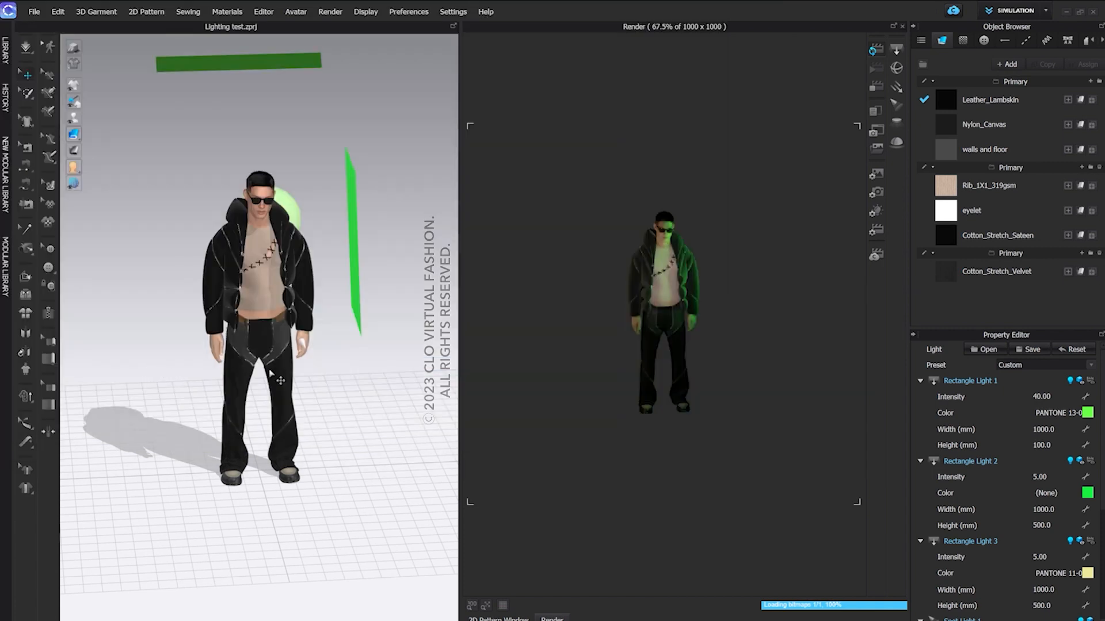
Reset the render lights to the default preset and show the avatar from the front
{"action": "left_click", "coordinate": [1064, 353]}
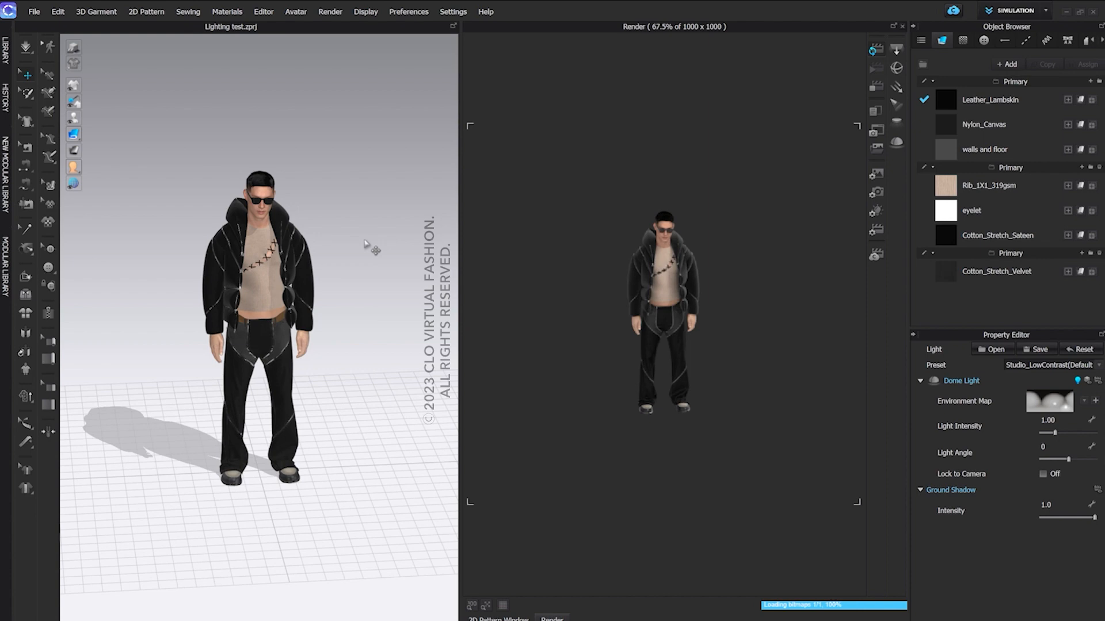
{"action": "left_click", "coordinate": [365, 244]}
{"action": "key", "text": "2"}
{"action": "left_click", "coordinate": [875, 212]}
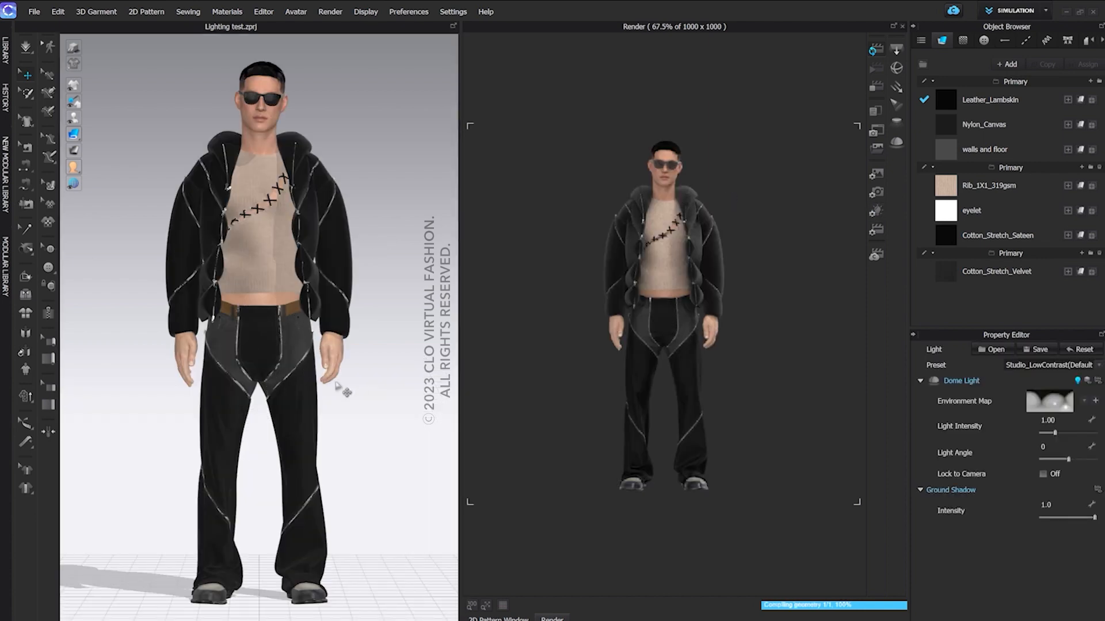
Load the saved light file render light settings.vlp from the Lights folder and check its lighting on the avatar
{"action": "left_click", "coordinate": [996, 350]}
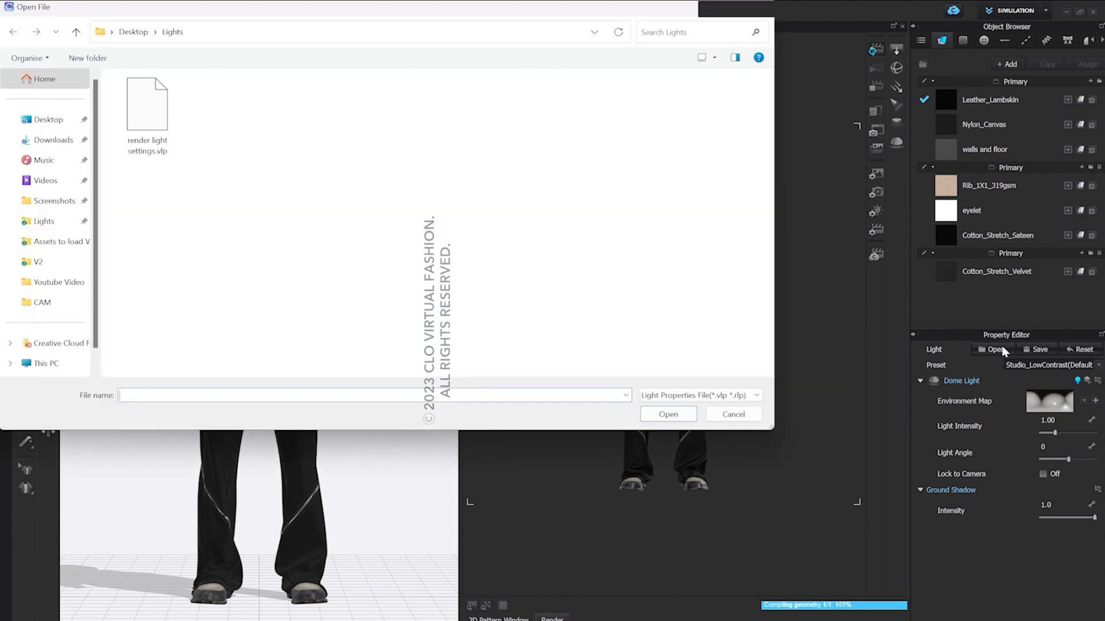
{"action": "left_click", "coordinate": [149, 115]}
{"action": "left_click", "coordinate": [668, 415]}
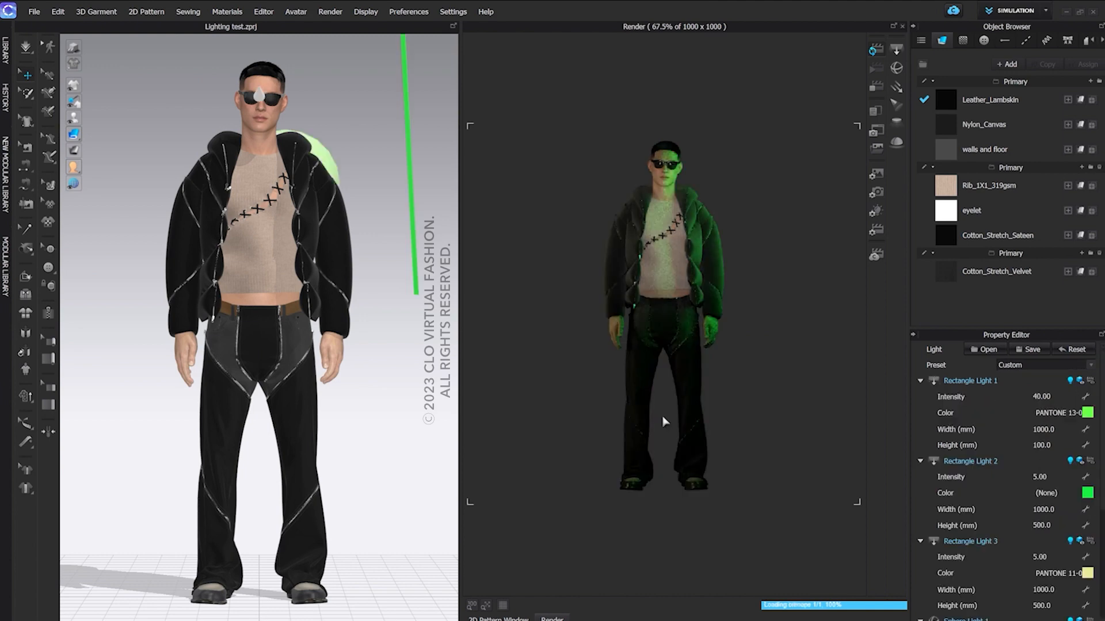
{"action": "scroll", "coordinate": [354, 340], "scroll_direction": "down", "scroll_amount": 3}
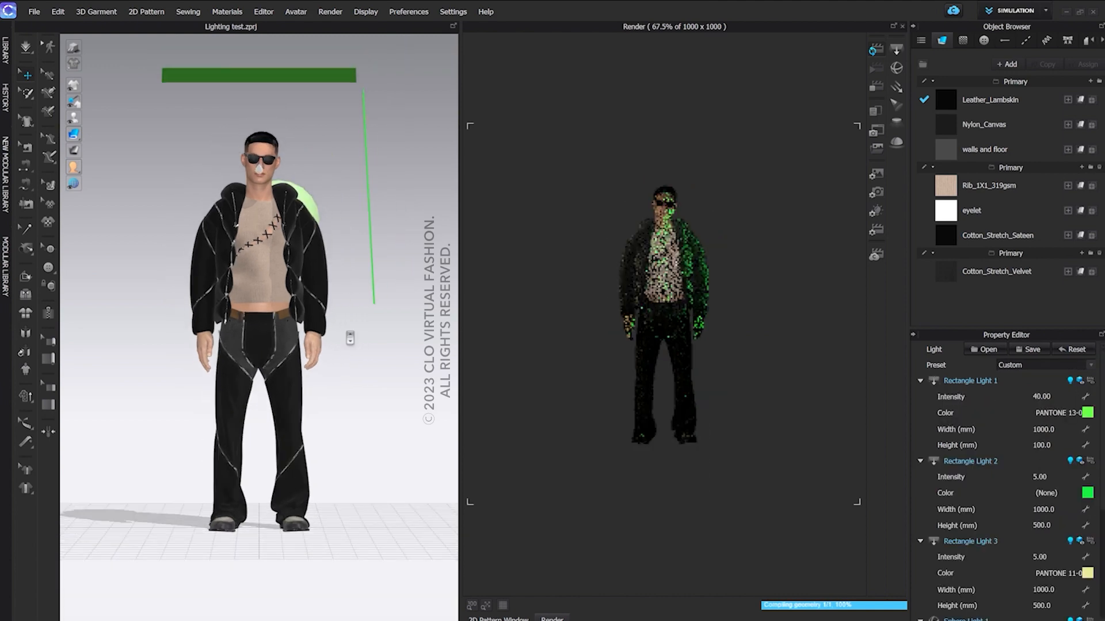
{"action": "right_click_drag", "start_coordinate": [350, 339], "coordinate": [301, 334]}
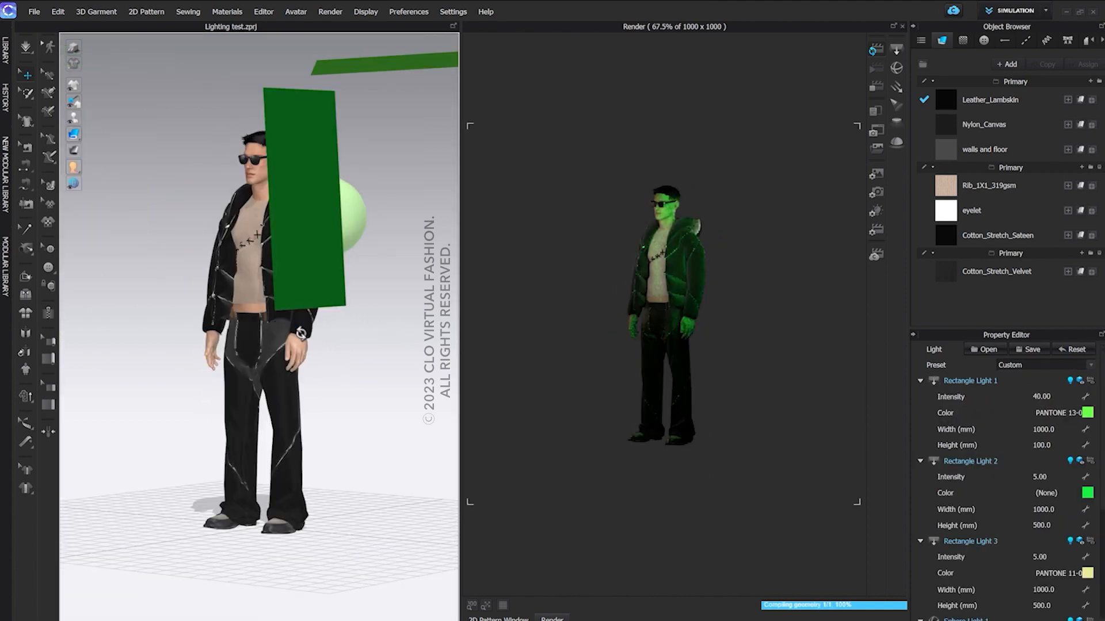
{"action": "key", "text": "2"}
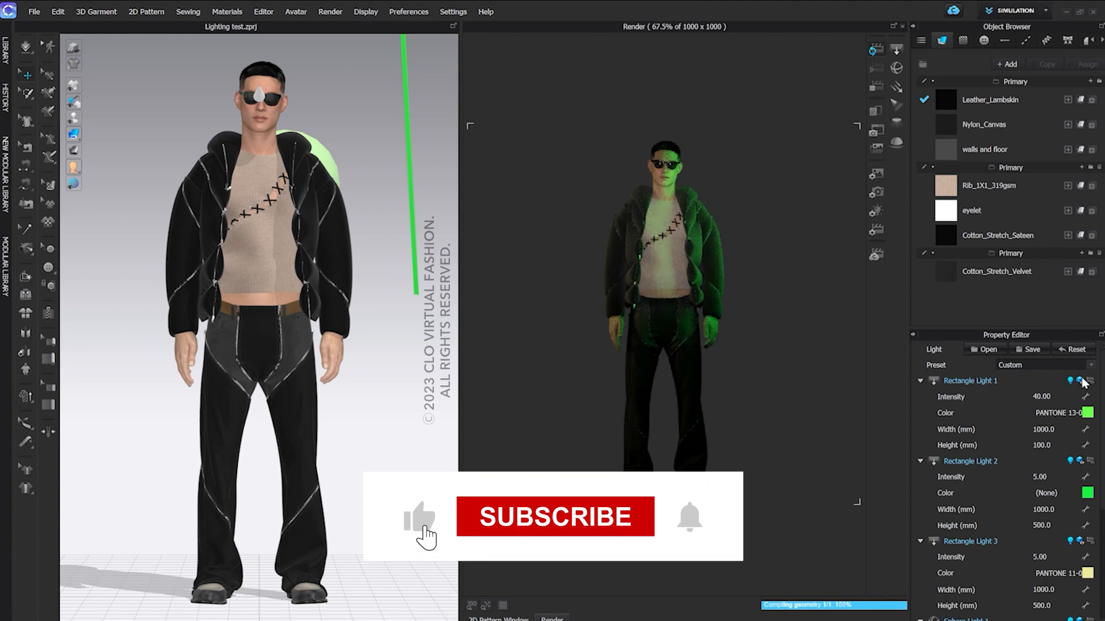